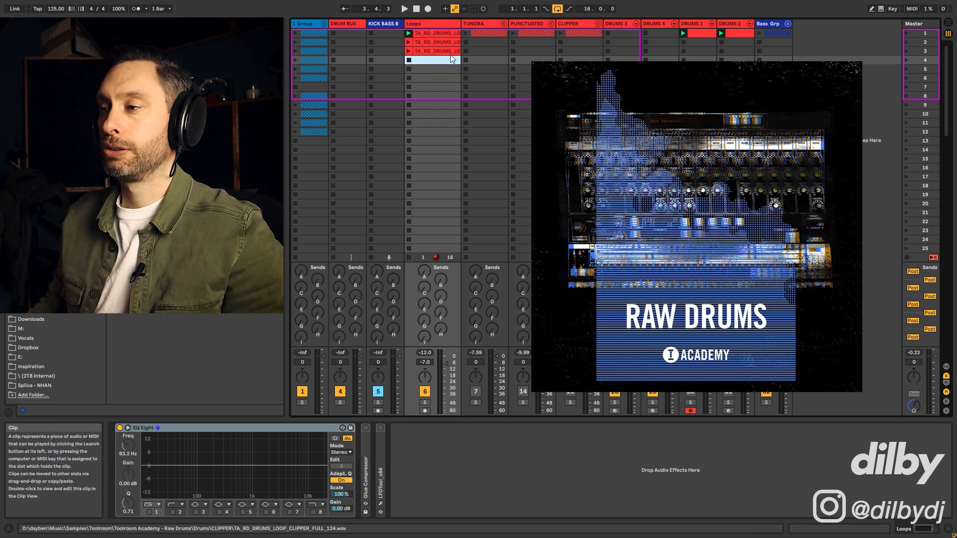
- Solo the Loops track and listen to its three Raw Drums loop clips one after another
left_click(425, 402)
left_click(409, 34)
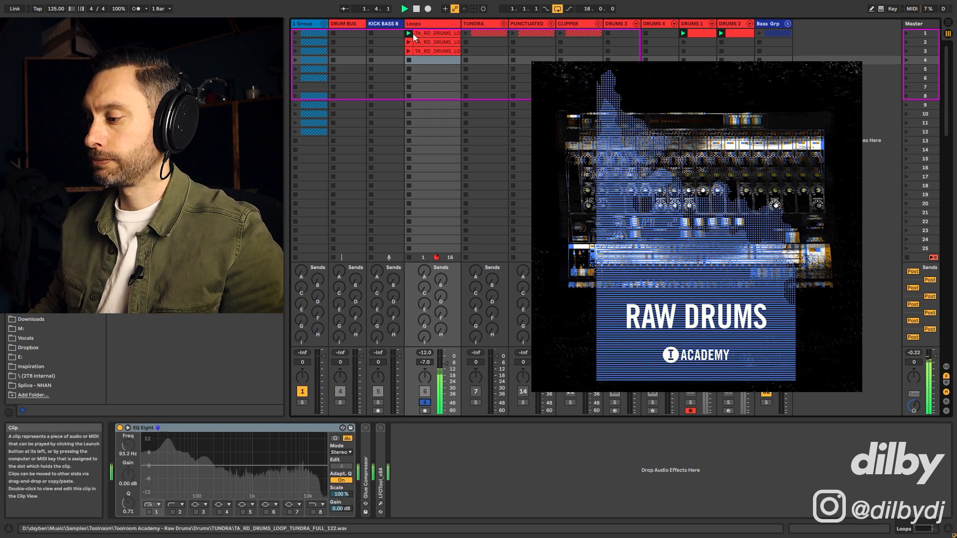
left_click(409, 41)
left_click(424, 43)
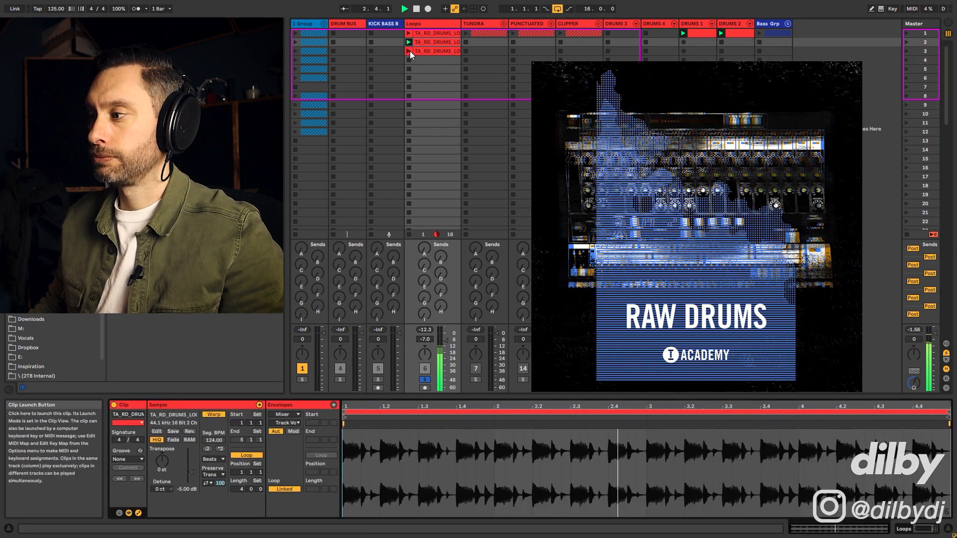
left_click(410, 51)
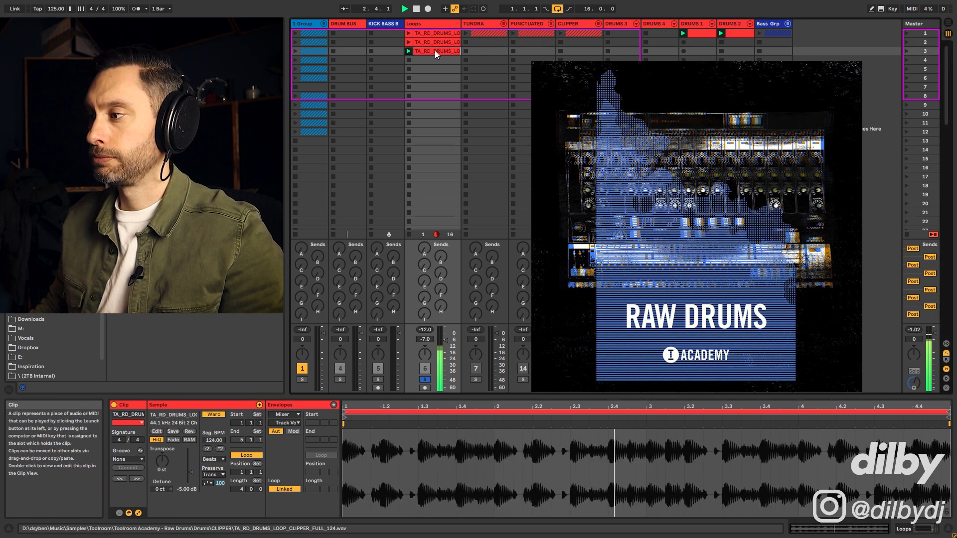
left_click(440, 25)
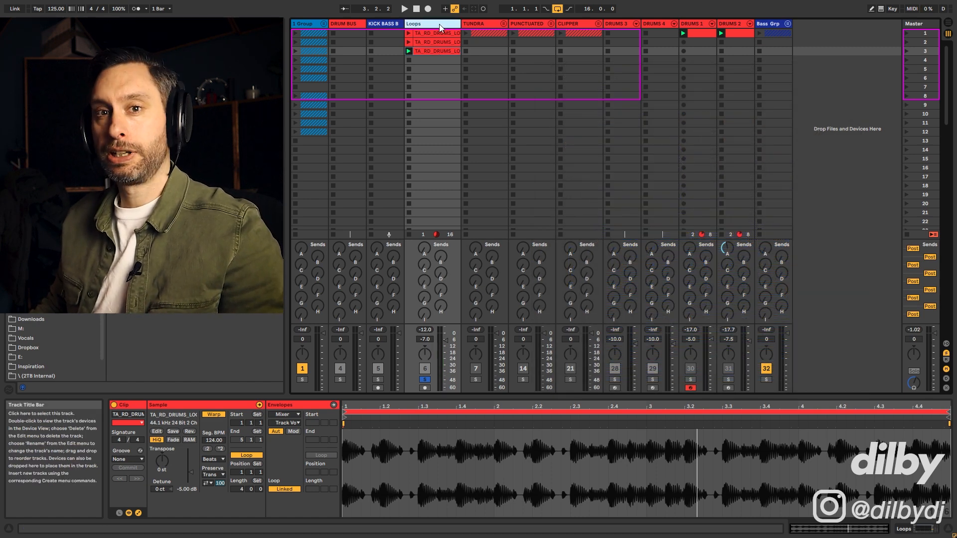
- Switch to the Arrangement View and listen to the KICK stem of the TUNDRA group in solo, showing its waveform
key("Tab")
left_click(851, 97)
left_click(837, 99)
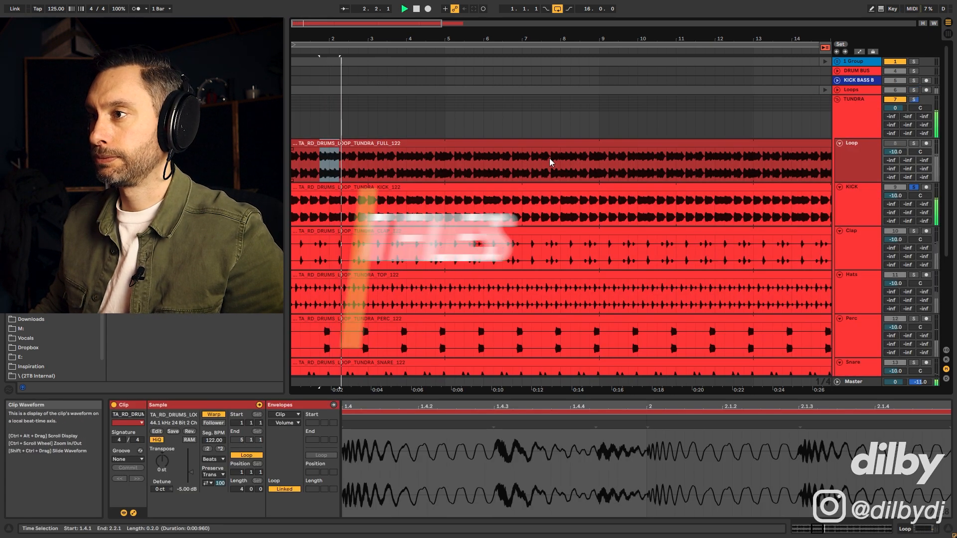
left_click(391, 189)
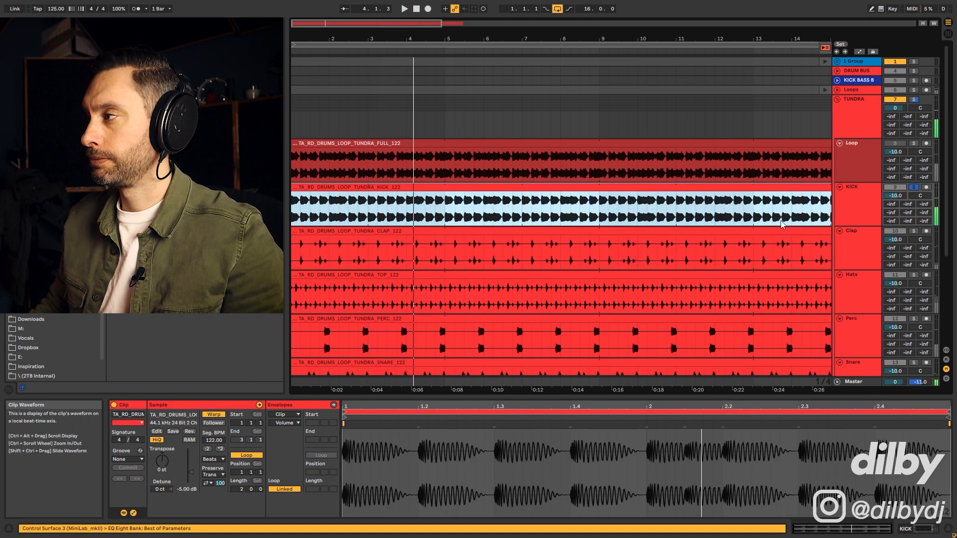
- Listen to the Clap and Hats stems of the TUNDRA group in solo, showing the hats waveform
left_click(870, 235)
left_click(914, 233)
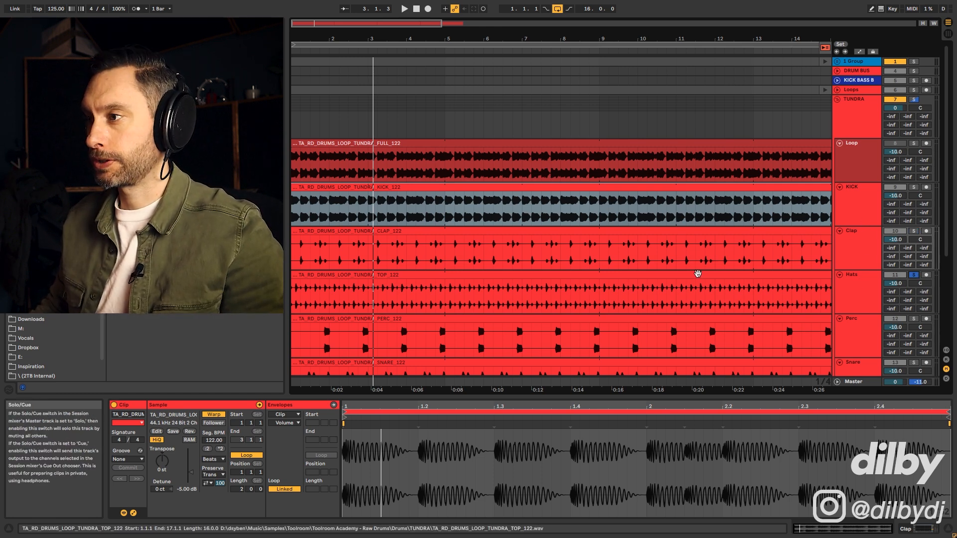
left_click(464, 276)
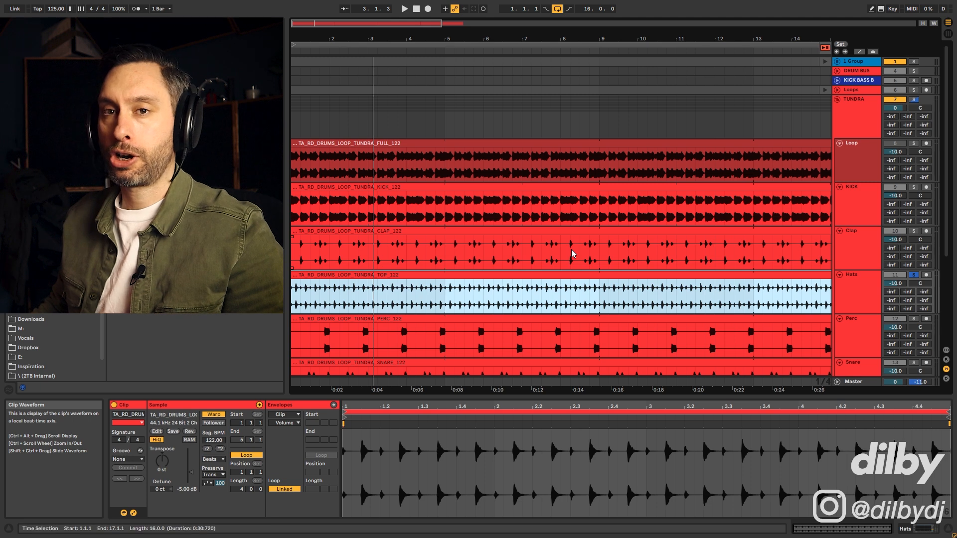
key("space")
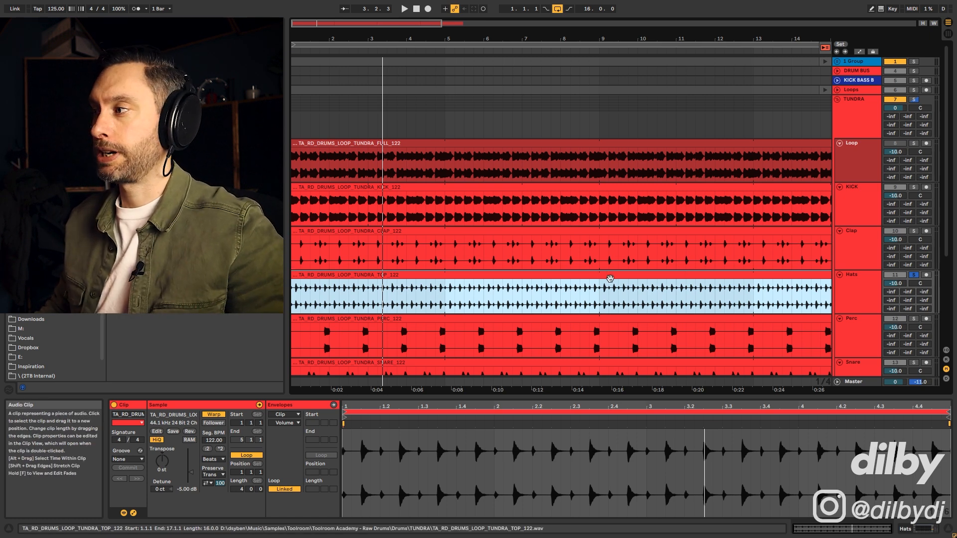
- Listen to the Perc and Snare stems of the TUNDRA group in solo, showing the snare waveform
scroll(548, 269, "down", 3)
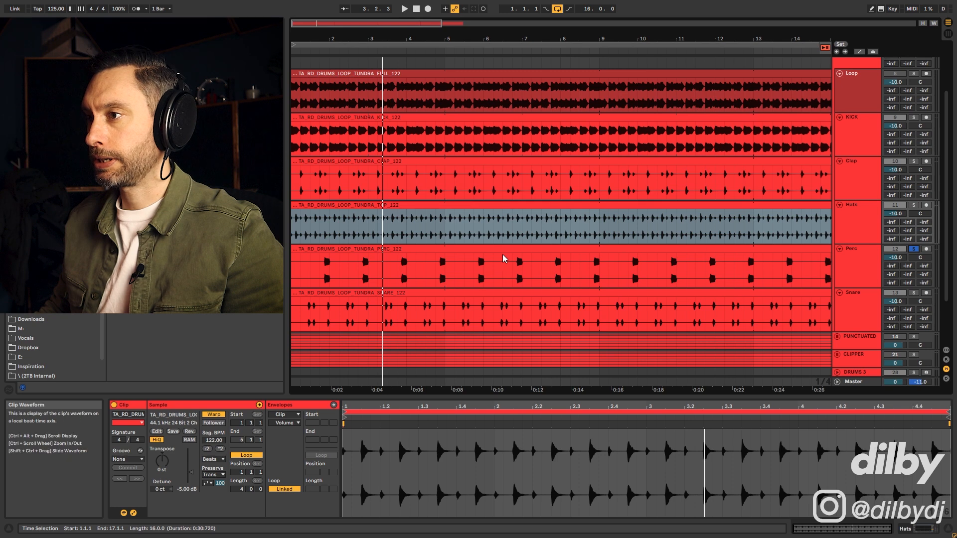
key("space")
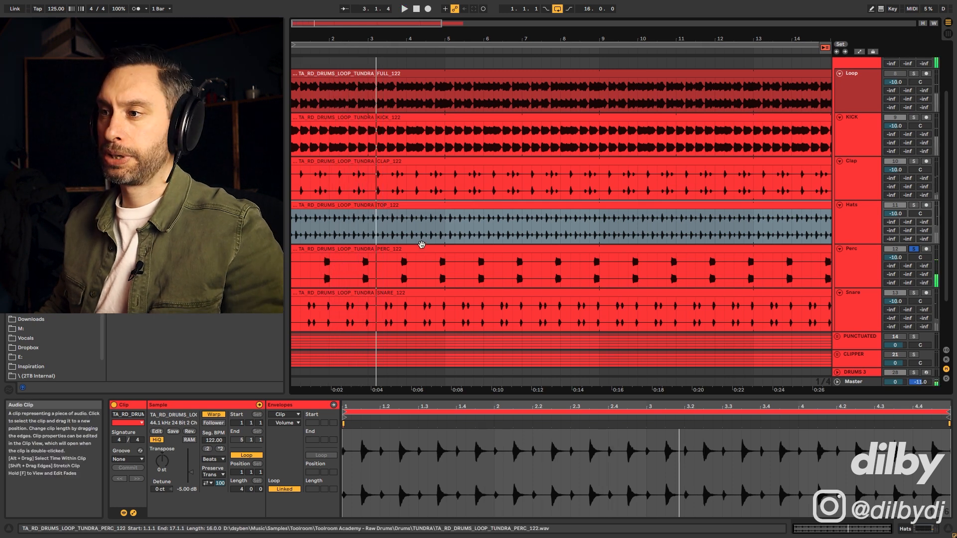
left_click(913, 293)
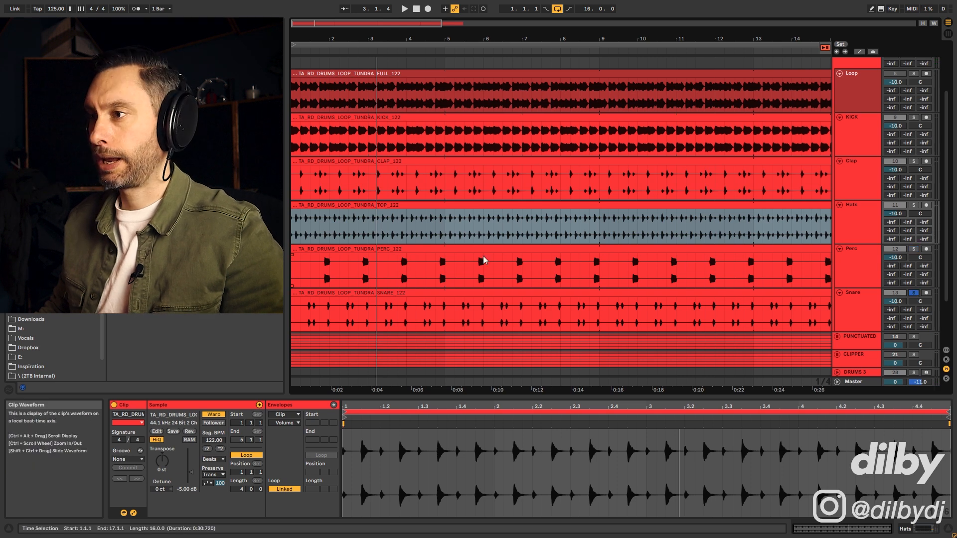
left_click(407, 291)
key("space")
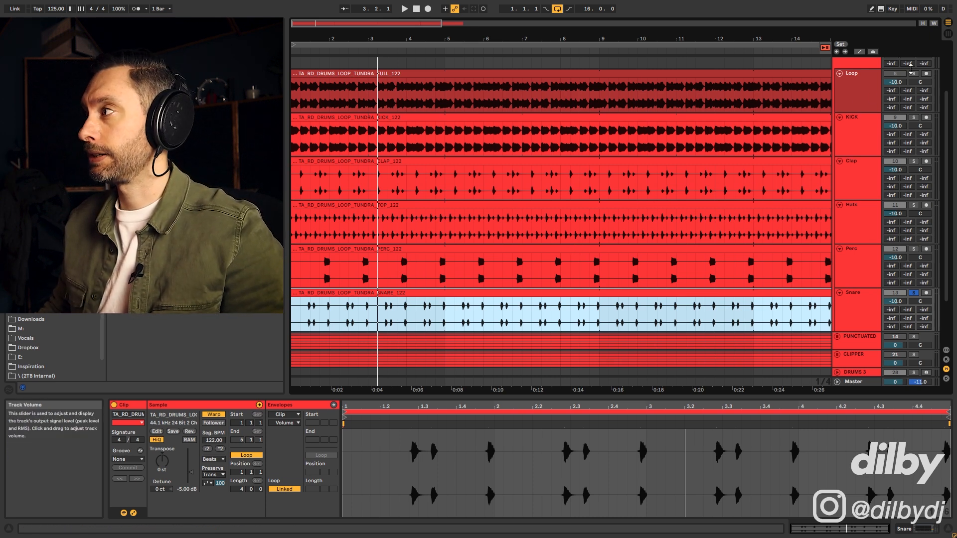
- Play the full TUNDRA loop in solo, followed by the full CLIPPER loop
left_click(915, 74)
key("space")
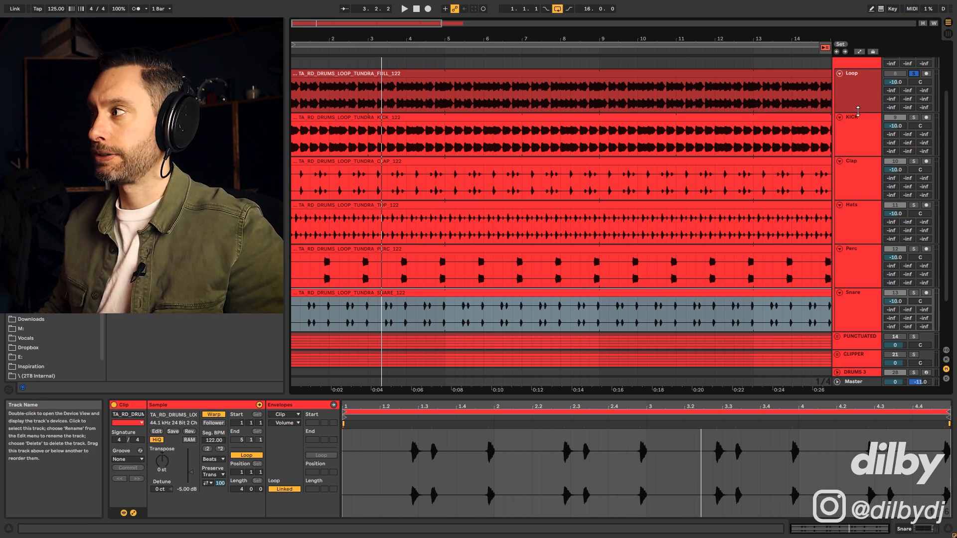
scroll(842, 114, "up", 2)
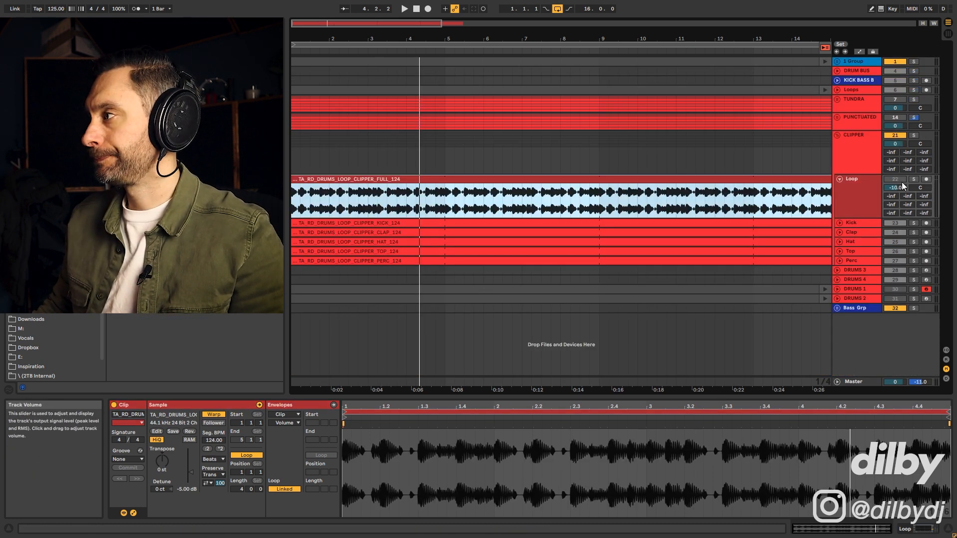
key("space")
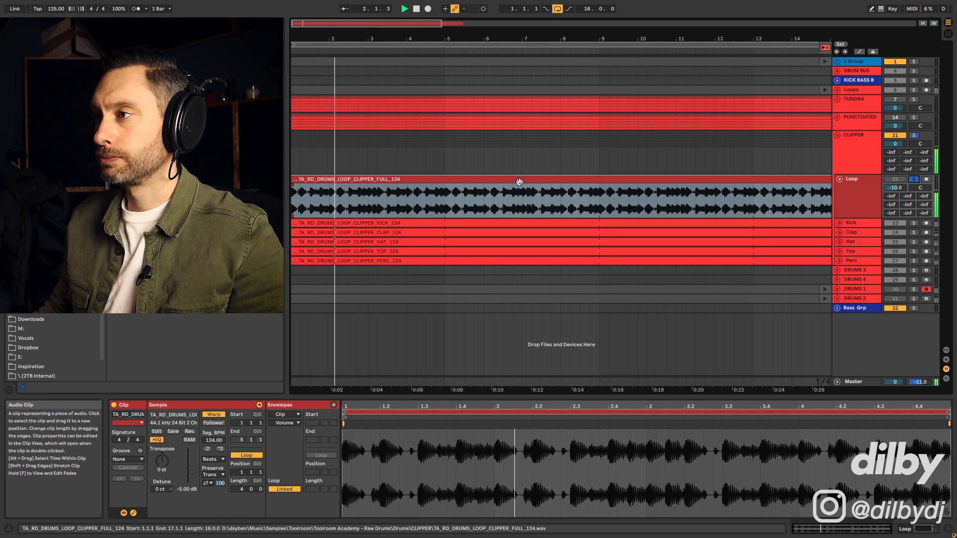
- Unfold the CLIPPER group's Kick and Clap tracks and listen to each stem in solo
left_click(842, 224)
left_click(840, 223)
left_click(740, 224)
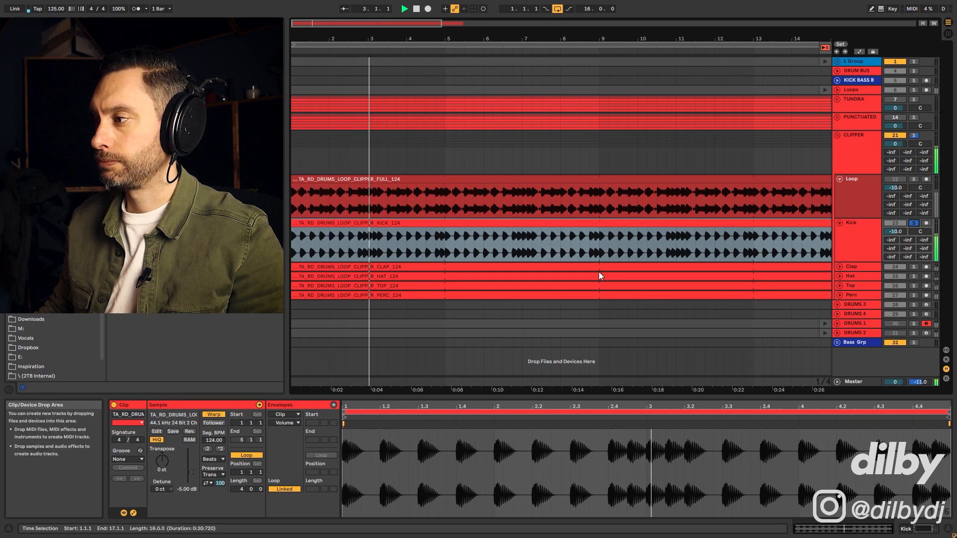
left_click(912, 267)
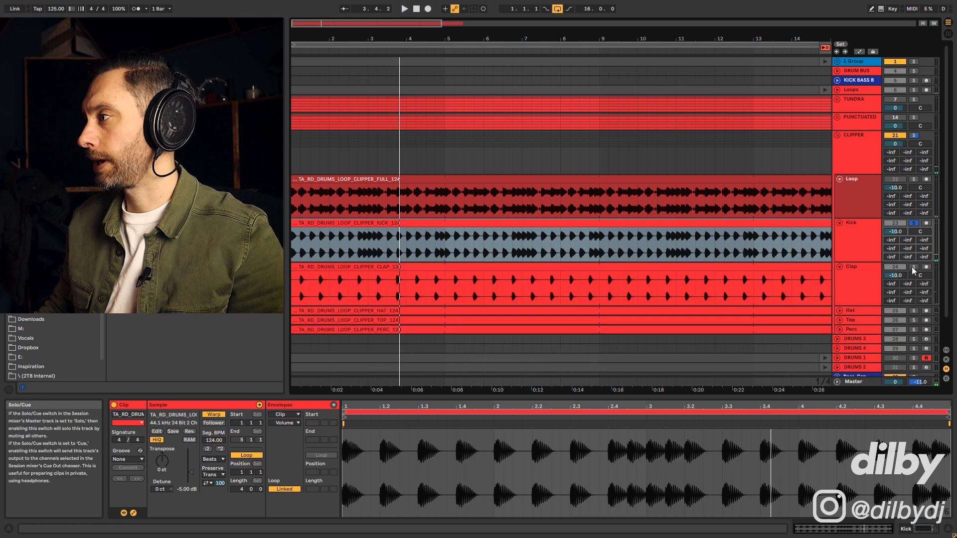
scroll(848, 267, "down", 3)
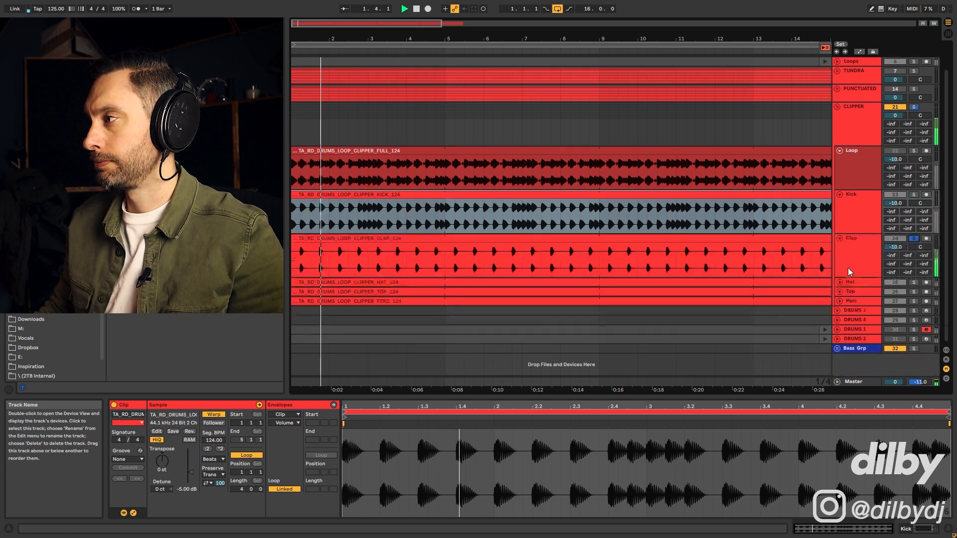
- Unfold the CLIPPER group's Hat track and listen to the stem in solo
left_click(915, 282)
left_click(839, 282)
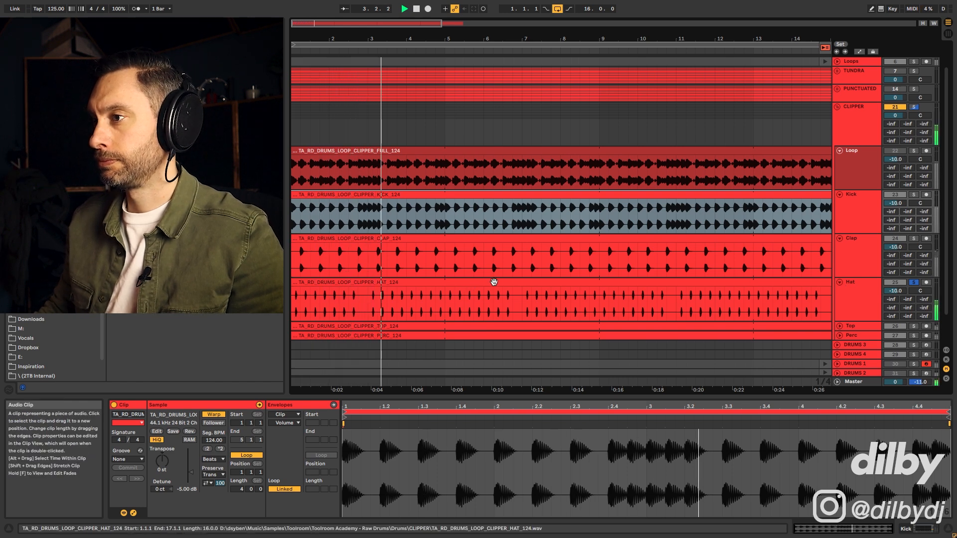
key("space")
left_click(864, 283)
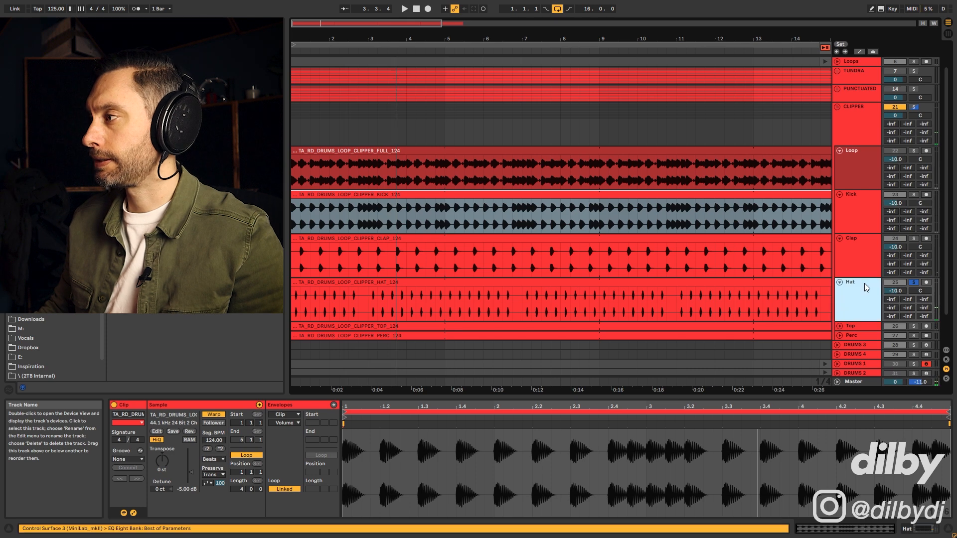
- Listen to the CLIPPER group's Top stem in solo and highlight its hit between 1.1.4 and 1.2.1 in the waveform
scroll(867, 274, "down", 2)
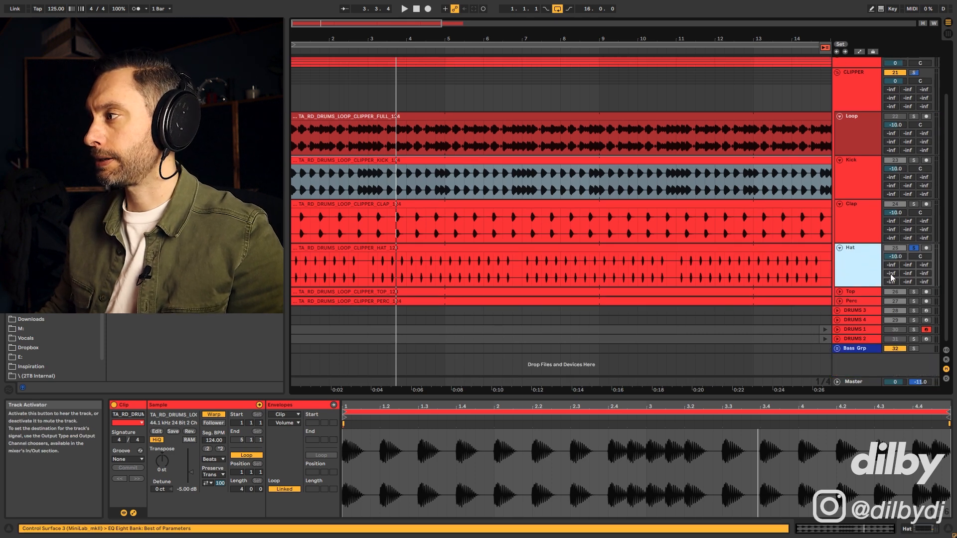
left_click(839, 292)
left_click(473, 259)
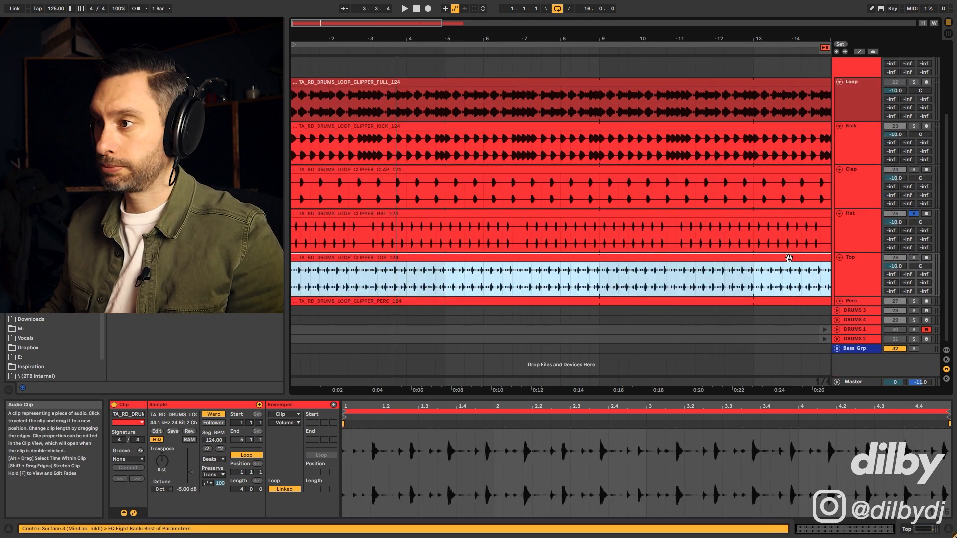
left_click(913, 257)
key("space")
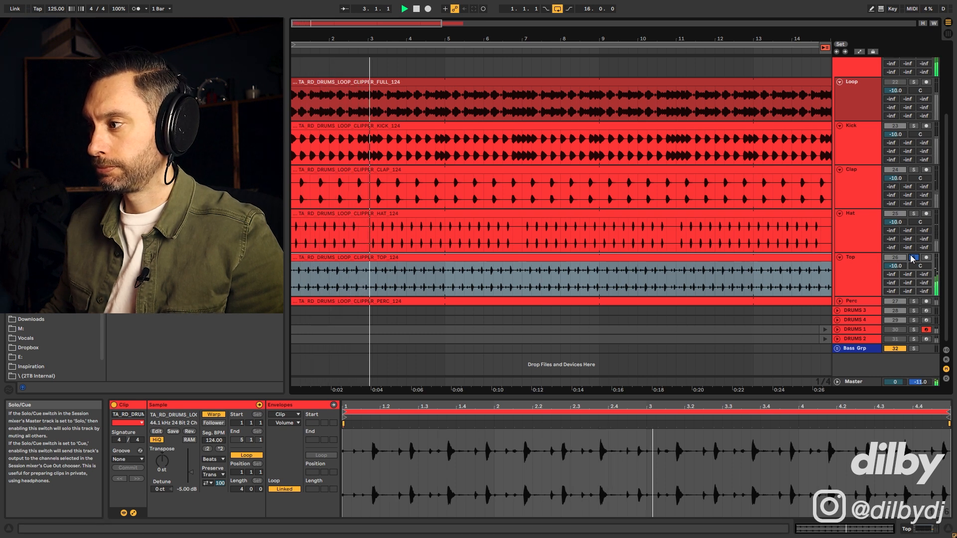
key("space")
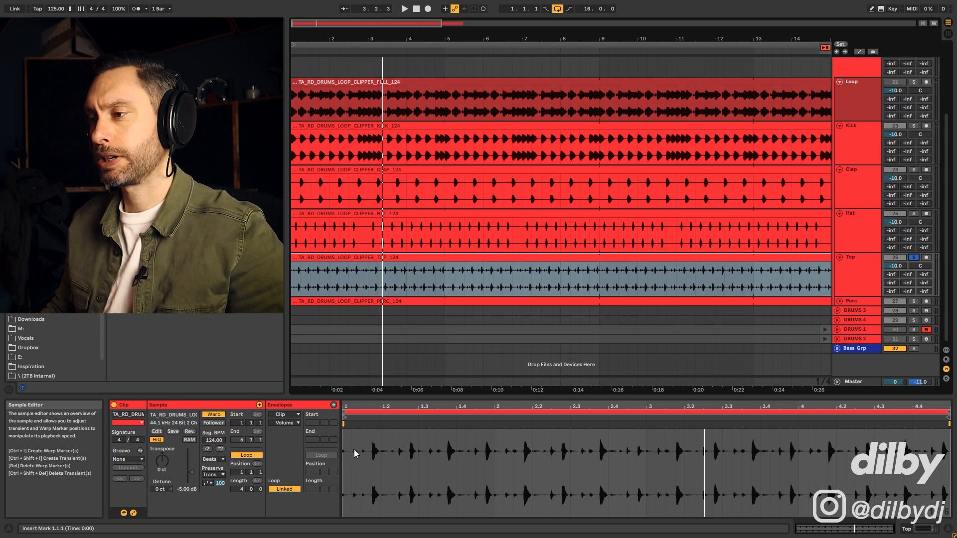
left_click_drag(372, 448, 381, 448)
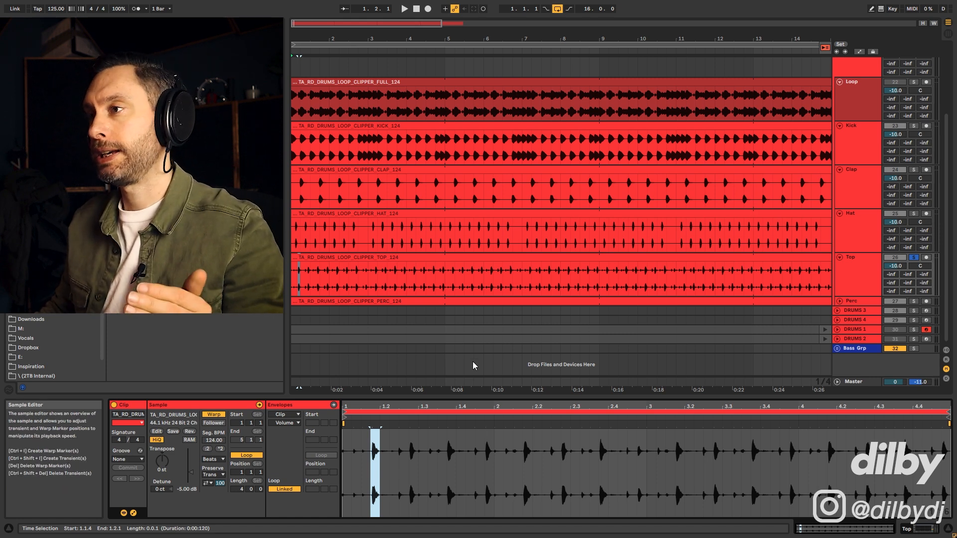
- Unfold the CLIPPER group's Perc track and listen to the stem in solo, showing its waveform
left_click(839, 301)
left_click(332, 265)
left_click(913, 267)
key("space")
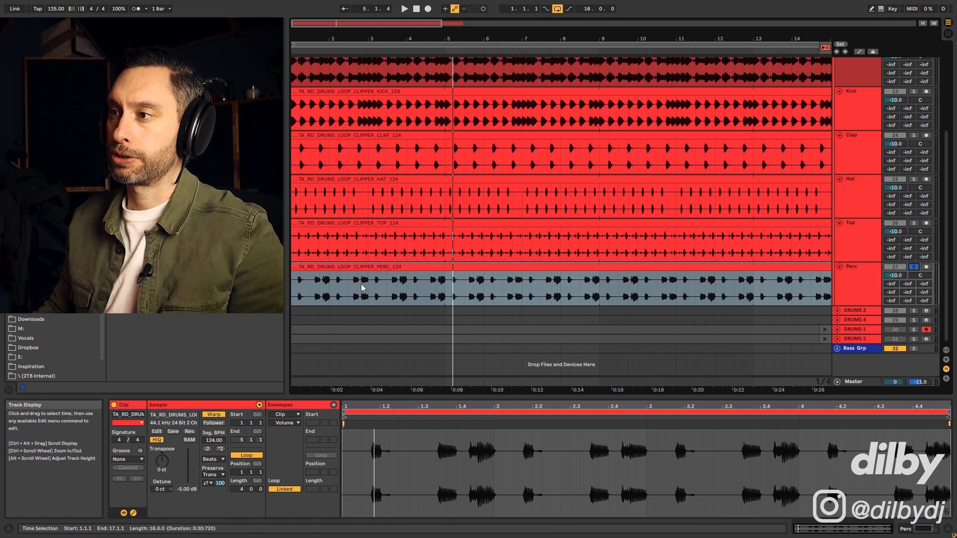
scroll(438, 160, "up", 1)
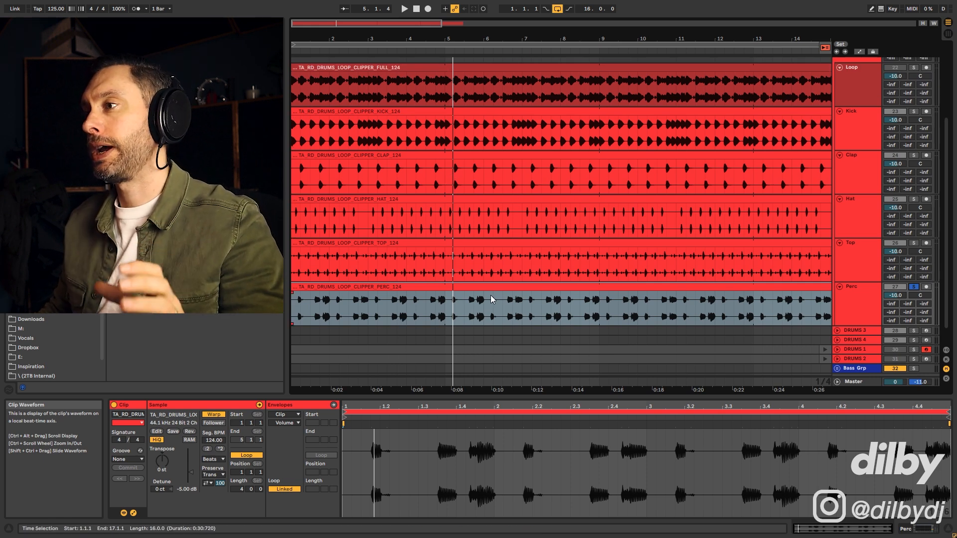
- Play the full CLIPPER loop in solo again, and fold the CLIPPER group
left_click(914, 70)
key("space")
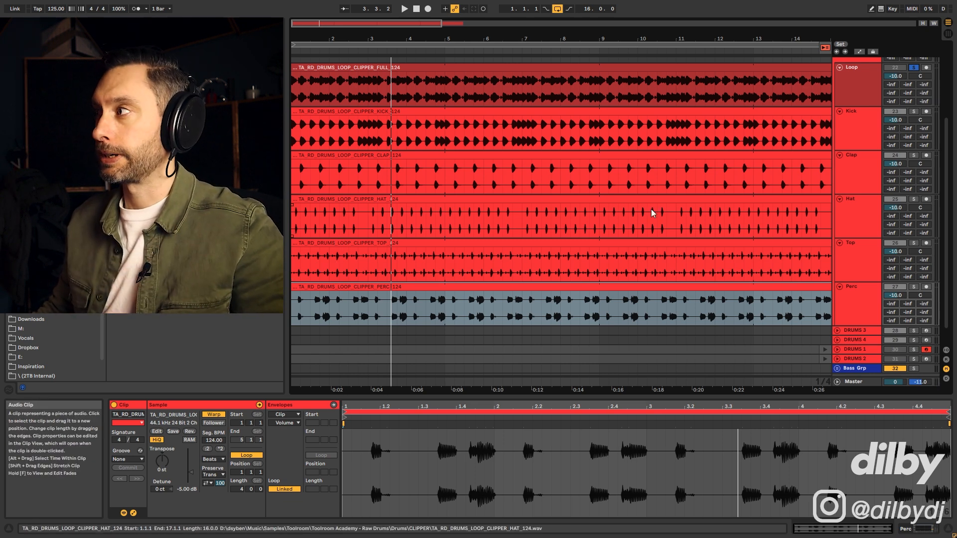
scroll(836, 74, "up", 2)
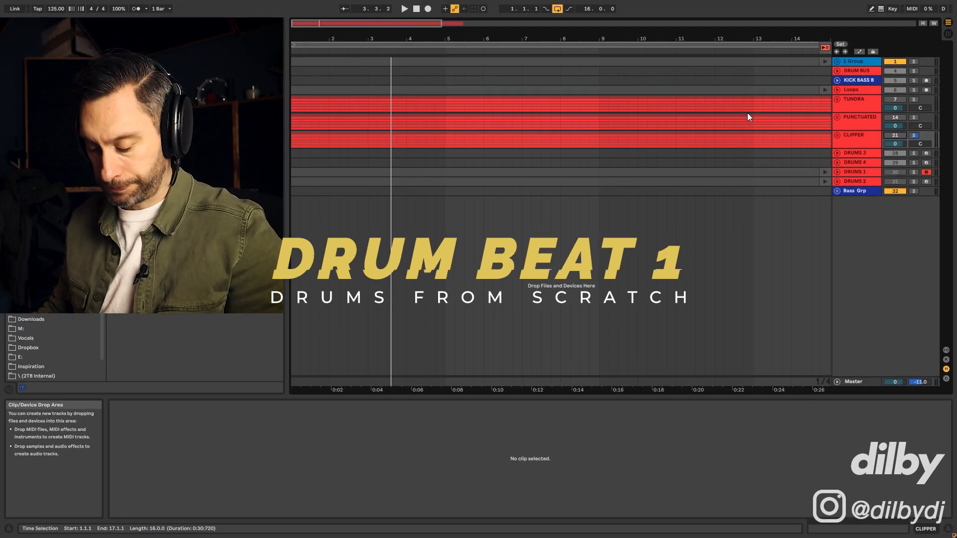
- In the Session View, create a MIDI clip in DRUMS 3's first slot with Kick notes on all four beats and play it in solo
key("Tab")
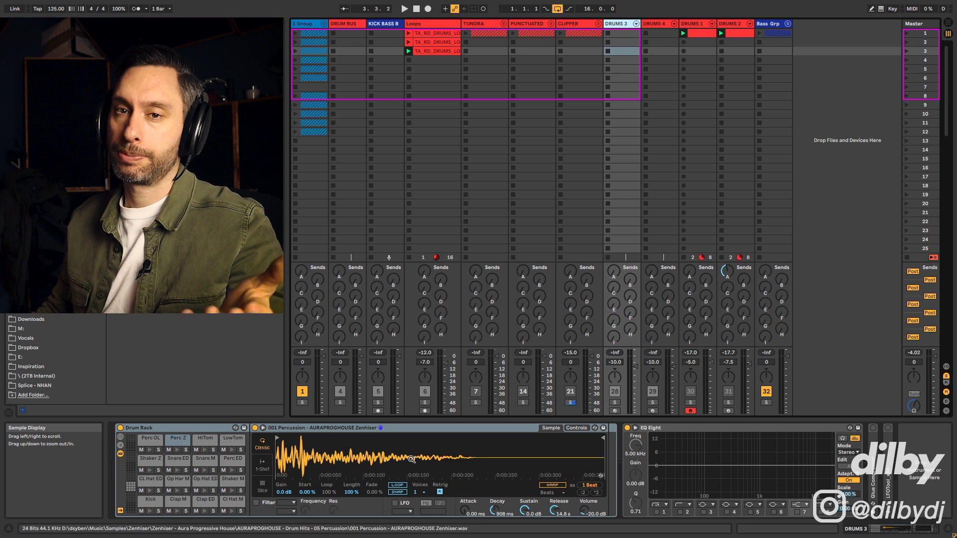
double_click(623, 33)
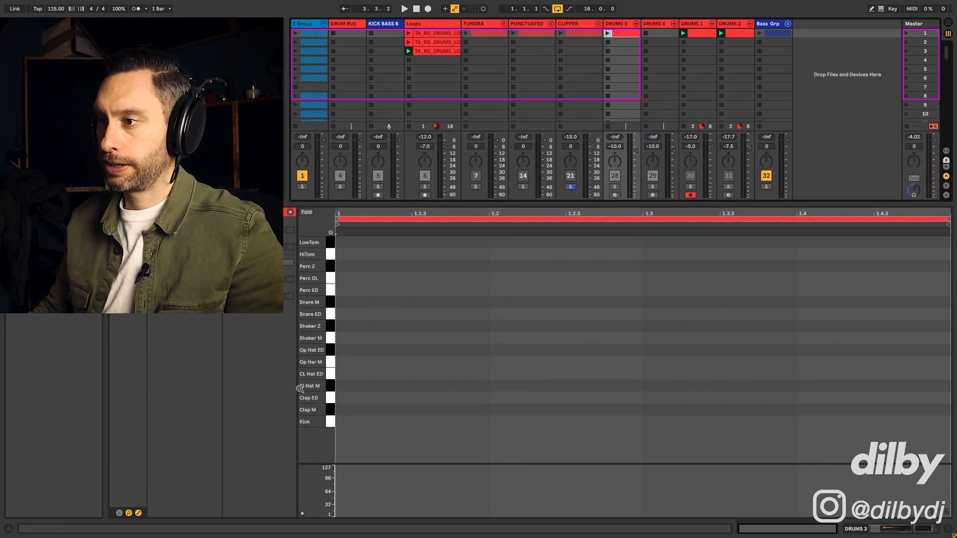
double_click(363, 422)
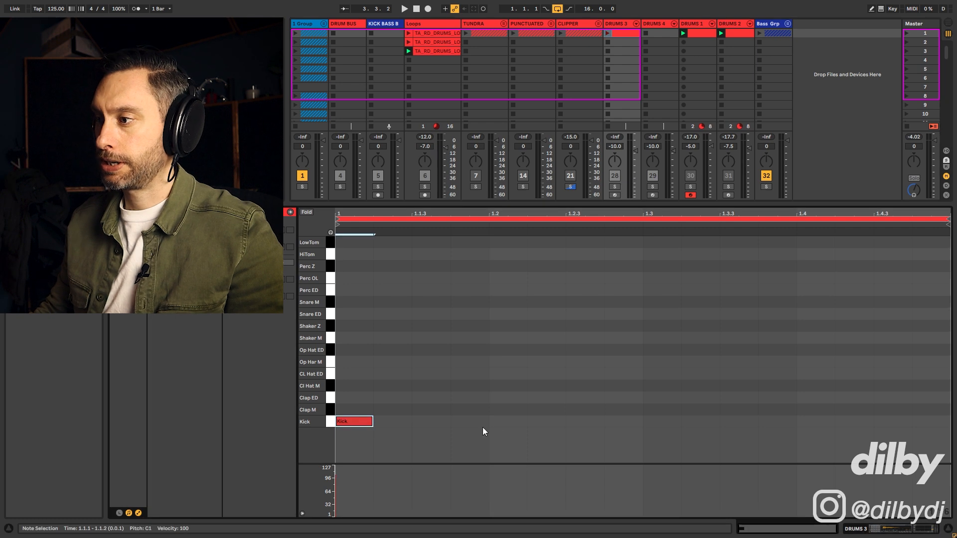
double_click(509, 421)
double_click(658, 422)
double_click(812, 421)
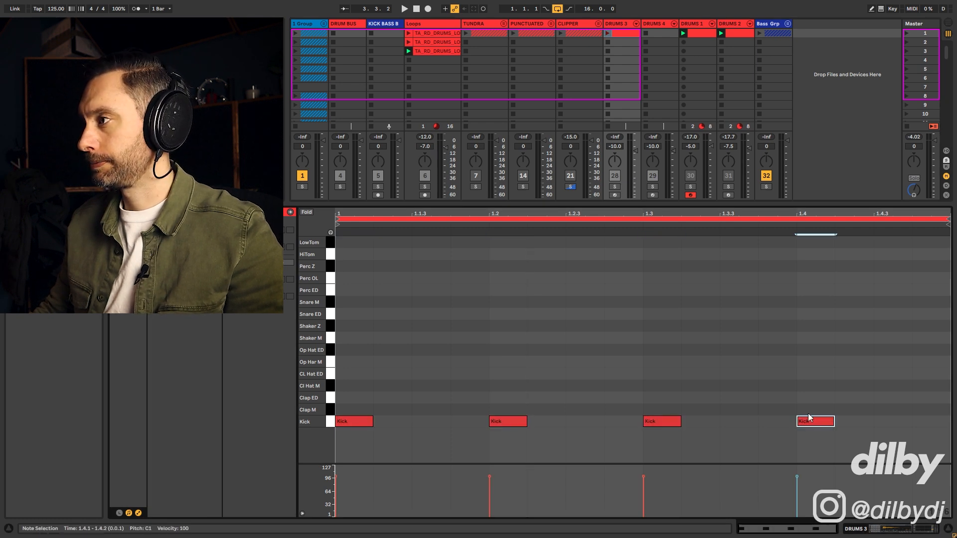
left_click(608, 33)
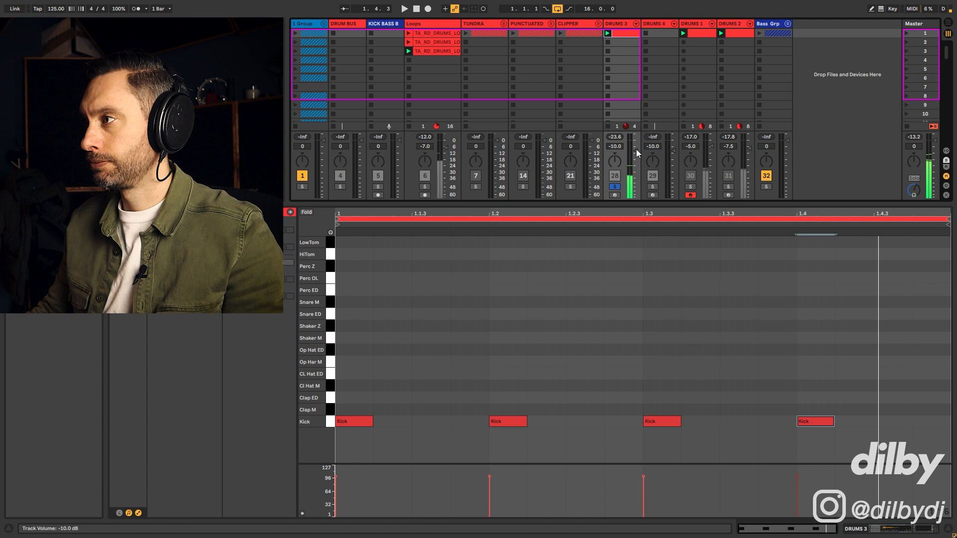
- Raise the DRUMS 3 track volume to -2.0 dB during playback, and stop the clip
left_click_drag(636, 148, 635, 143)
key("space")
left_click(679, 319)
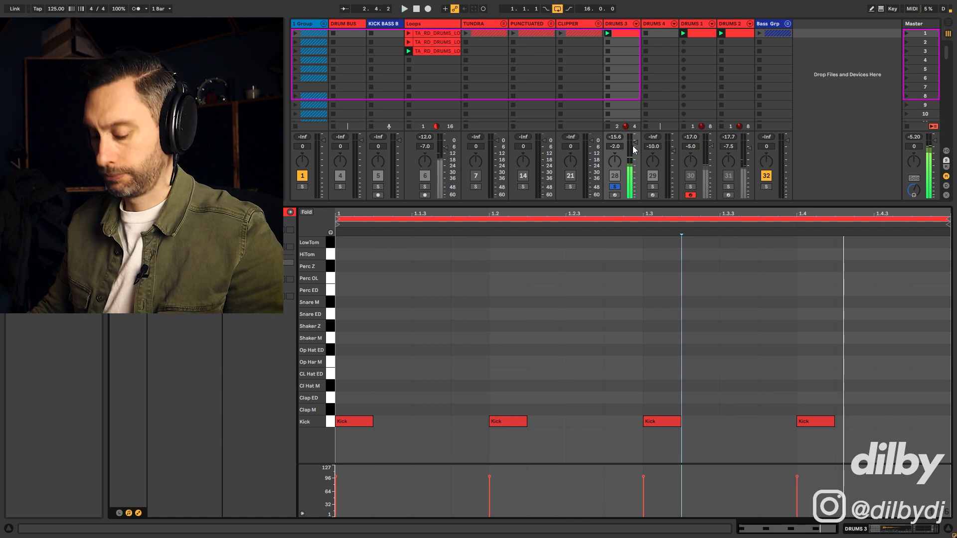
key("shift+Tab")
key("shift+Tab")
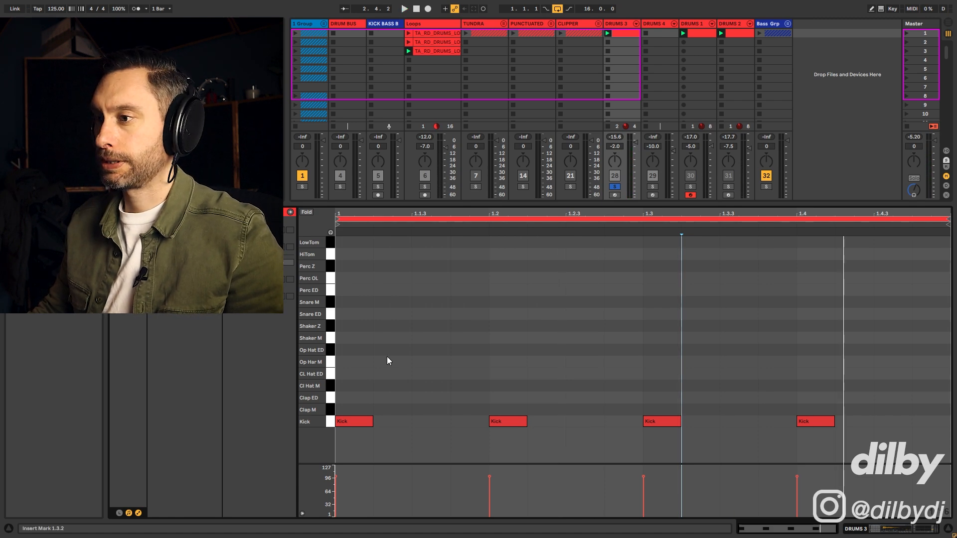
- Add Clap ED notes on beats 2 and 4 of the clip, lower their velocity to 60, and play the beat
double_click(502, 397)
double_click(820, 401)
key("space")
left_click_drag(471, 373, 867, 402)
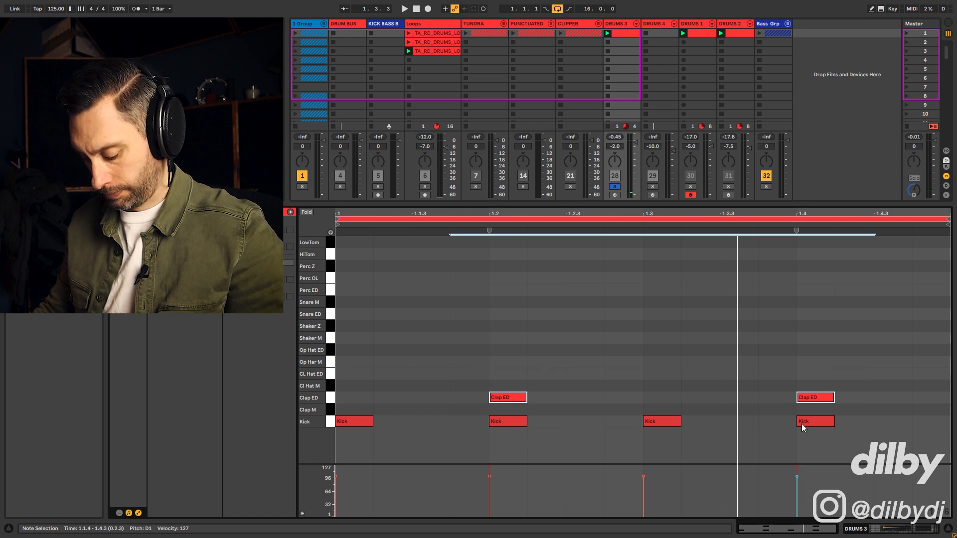
left_click_drag(806, 400, 806, 444)
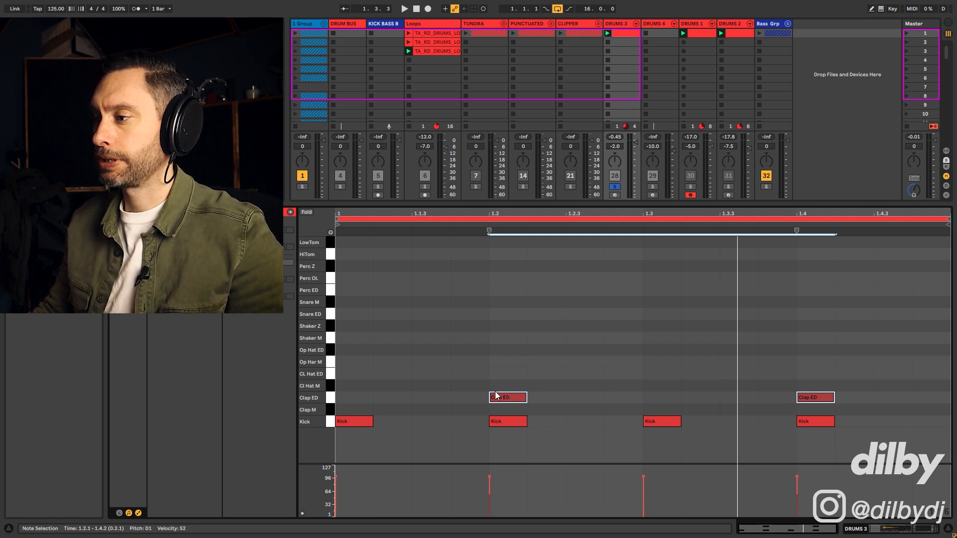
key("space")
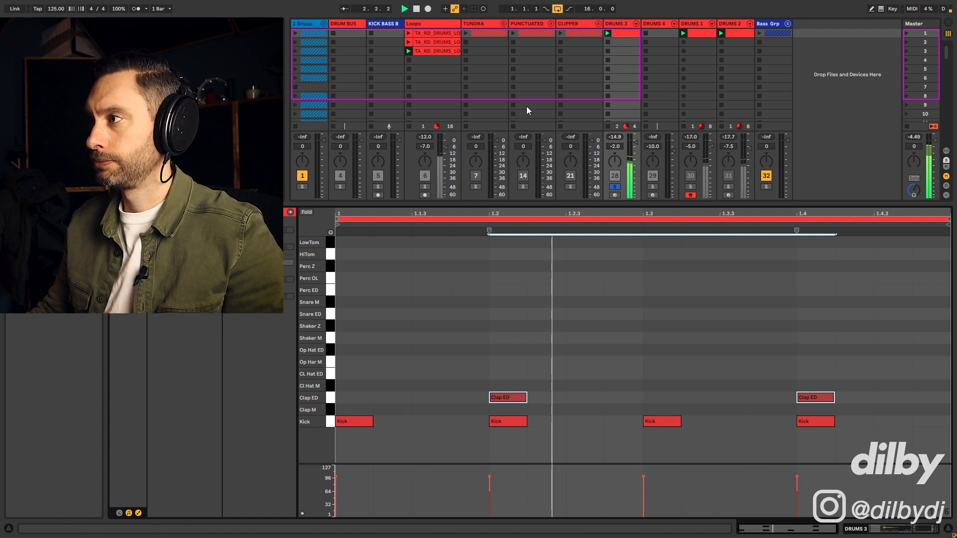
- Unfold the DRUMS 3 drum rack chains in the mixer and open the Clap ED pad's sample for hot-swapping
left_click(636, 23)
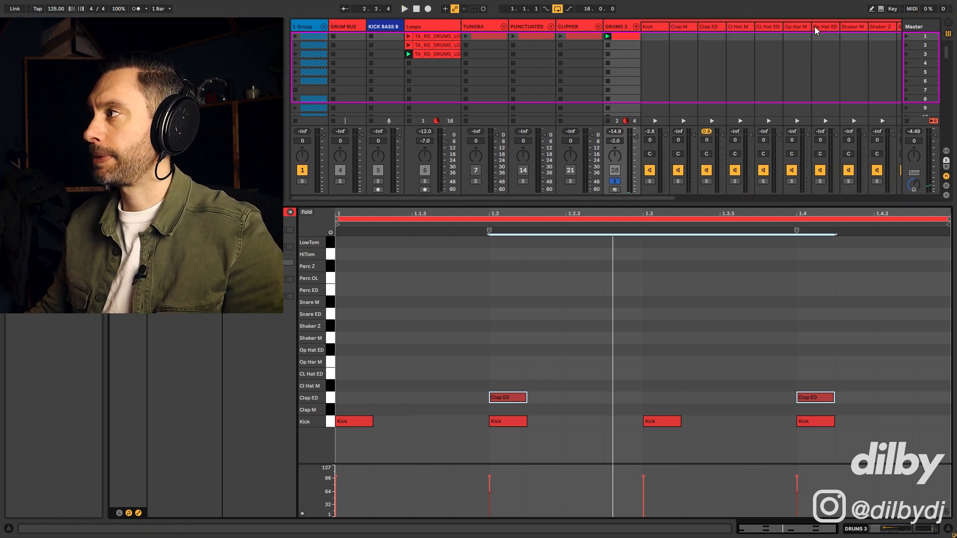
left_click_drag(581, 197, 760, 195)
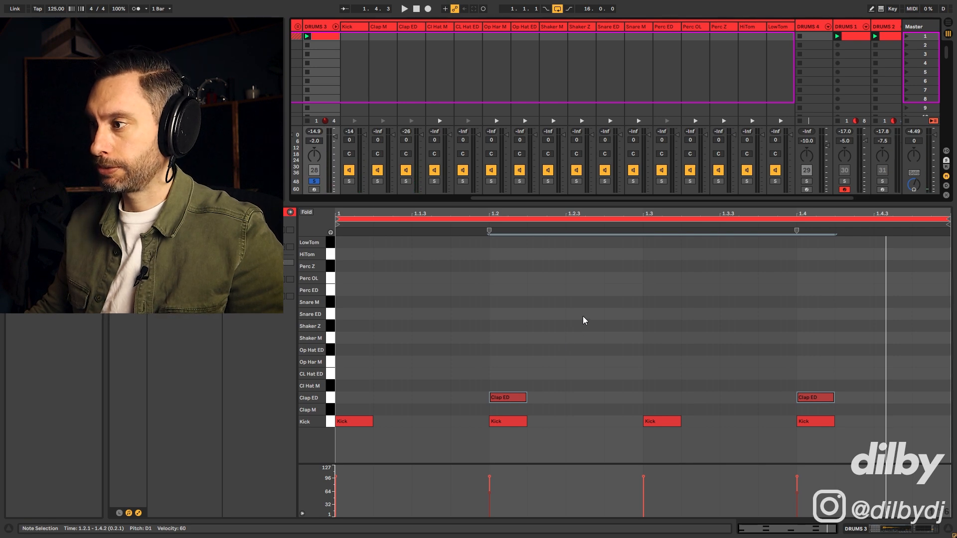
key("shift+Tab")
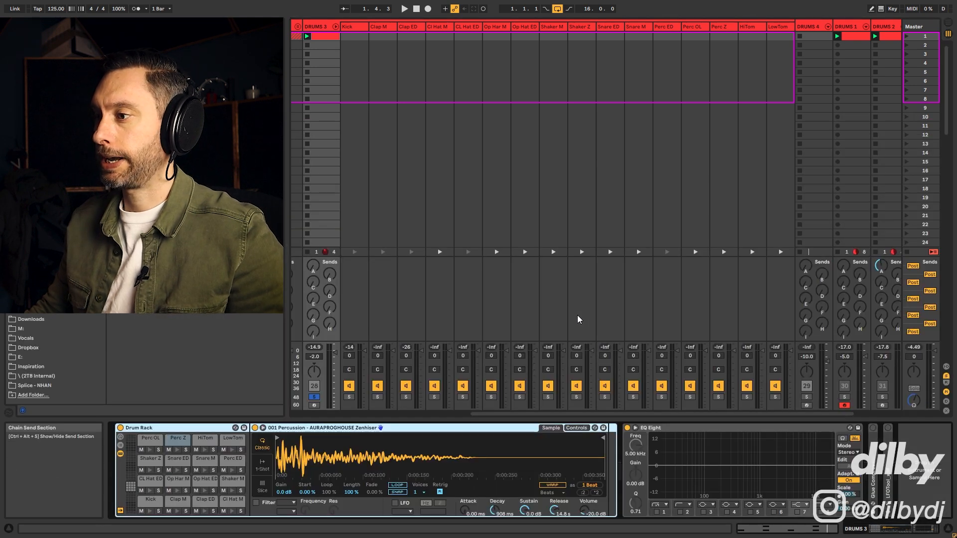
left_click(200, 500)
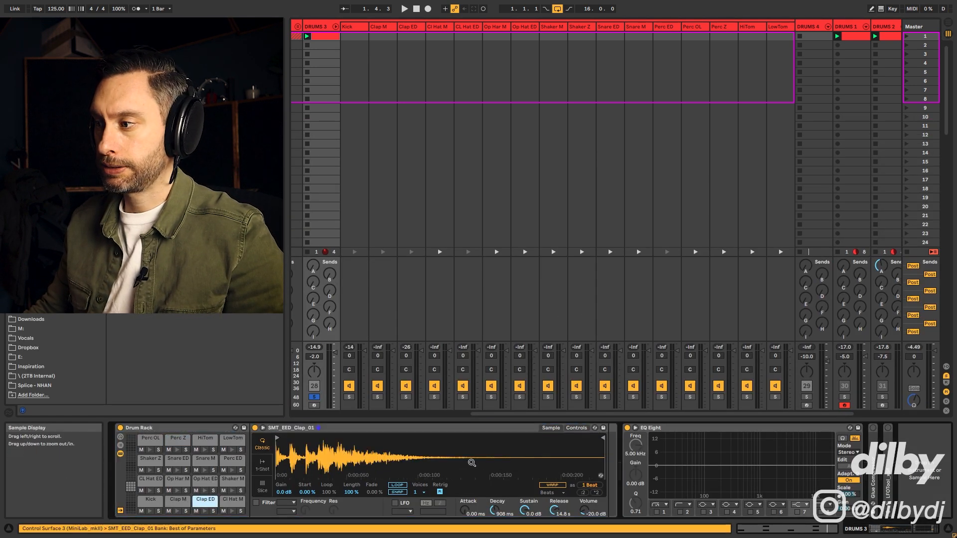
left_click(601, 476)
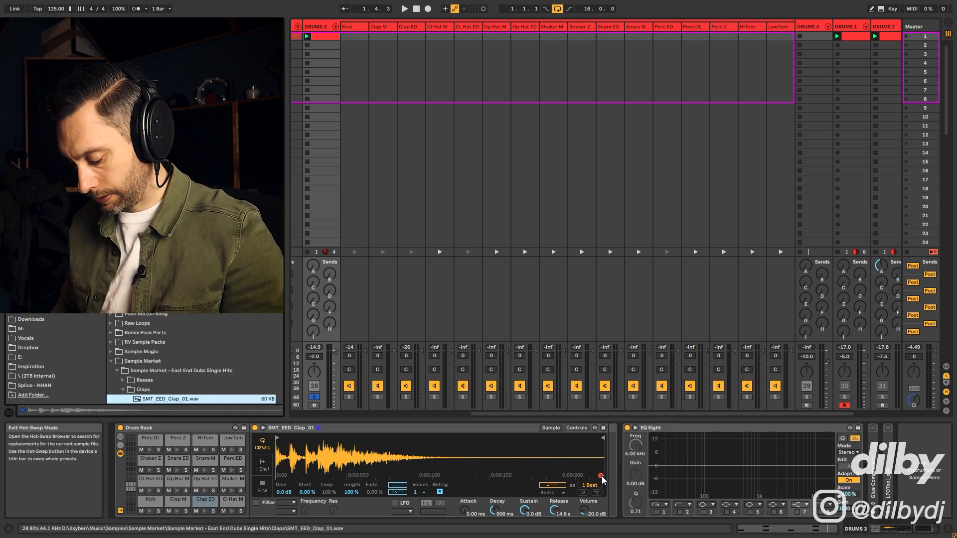
- Audition the East End Dubs clap samples on Clap ED while the beat plays, and settle on SMT_EED_Clap_06.wav
key("space")
key("Down")
key("Down")
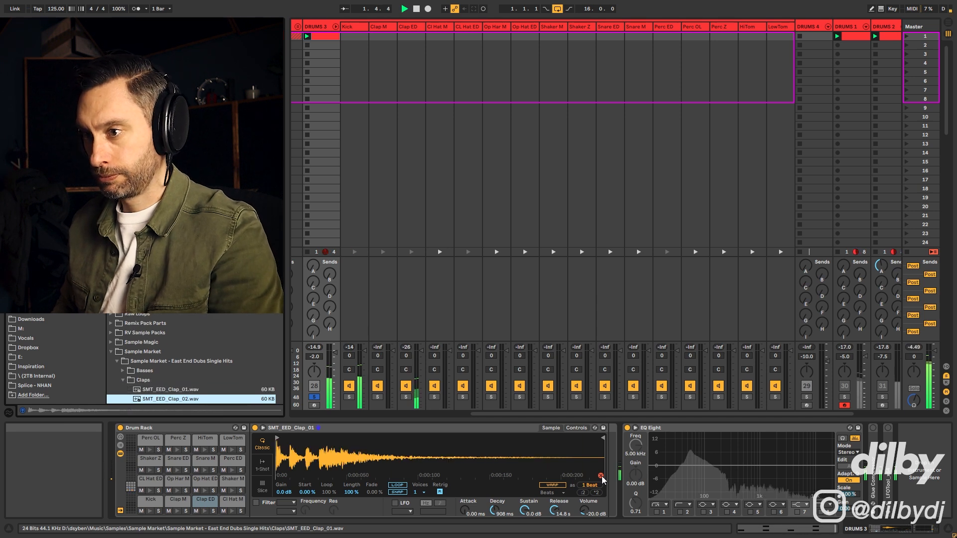
key("Down")
key("Down")
key("Down")
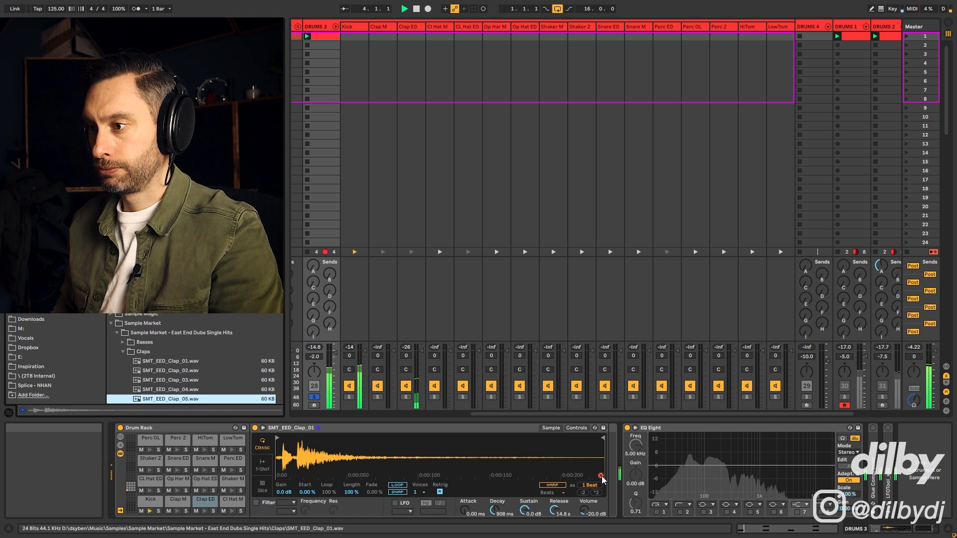
key("Up")
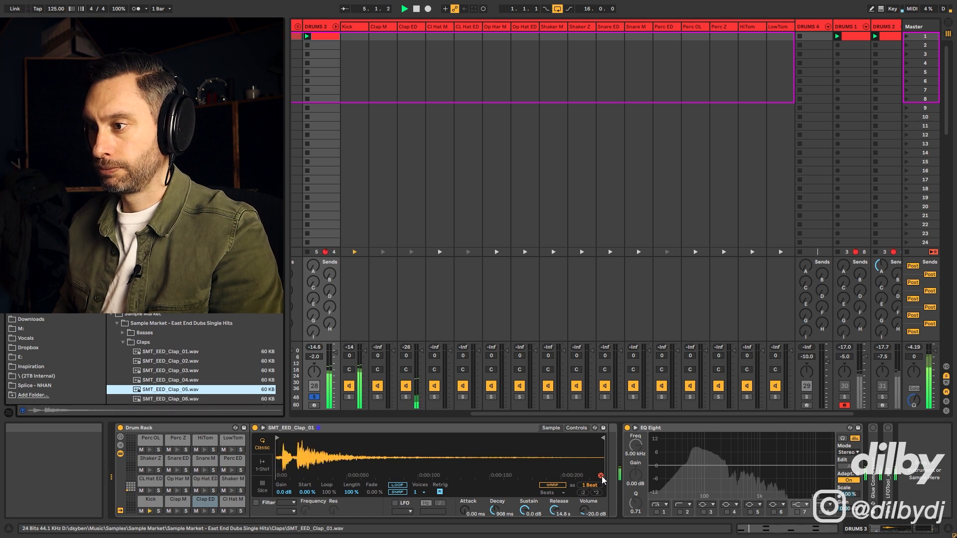
key("Down")
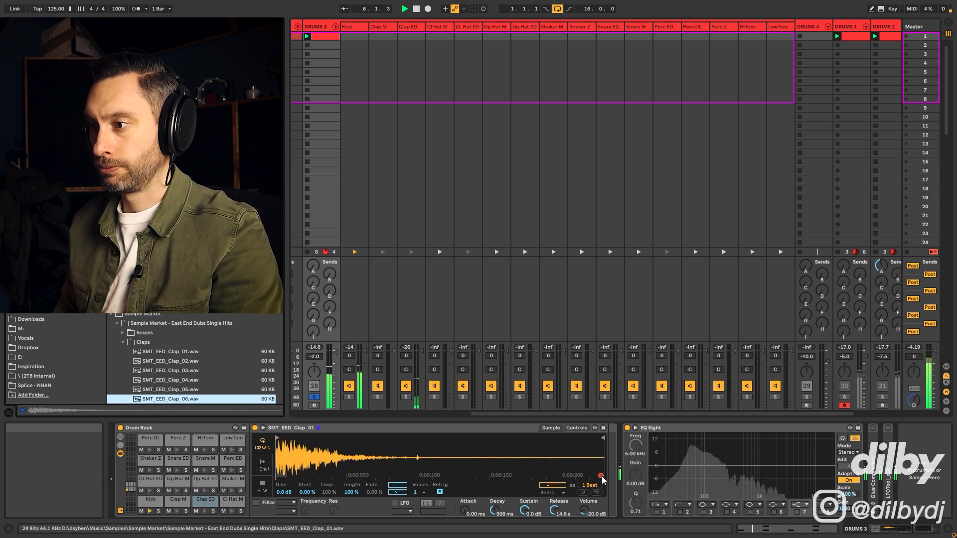
key("space")
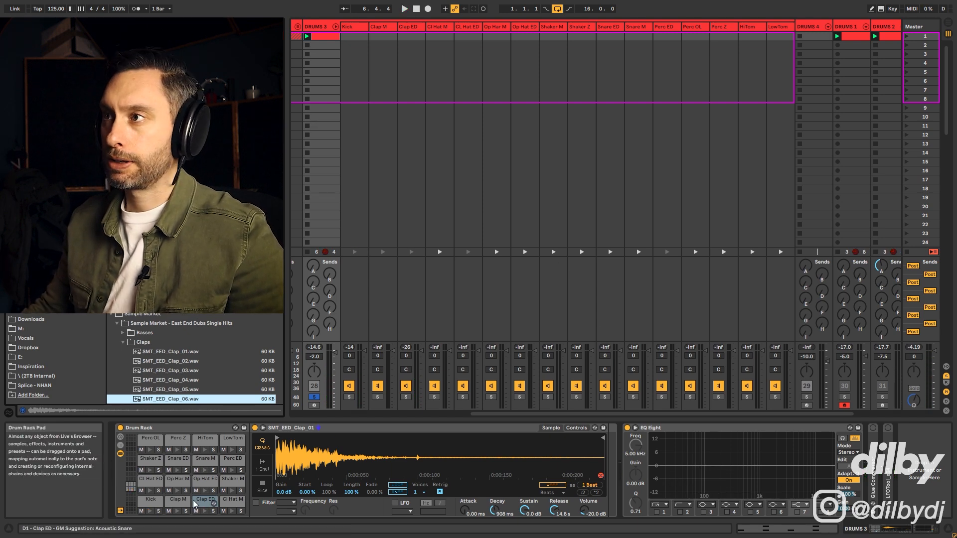
- Duplicate both Clap ED notes to Clap M, shift Clap M slightly late and Clap ED slightly early, and play the result
left_click(317, 37)
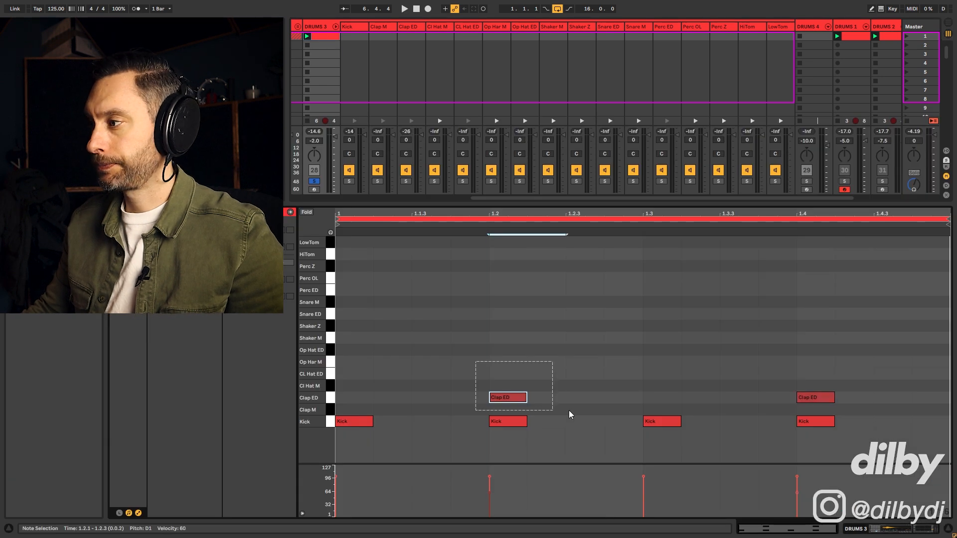
left_click_drag(475, 362, 832, 400)
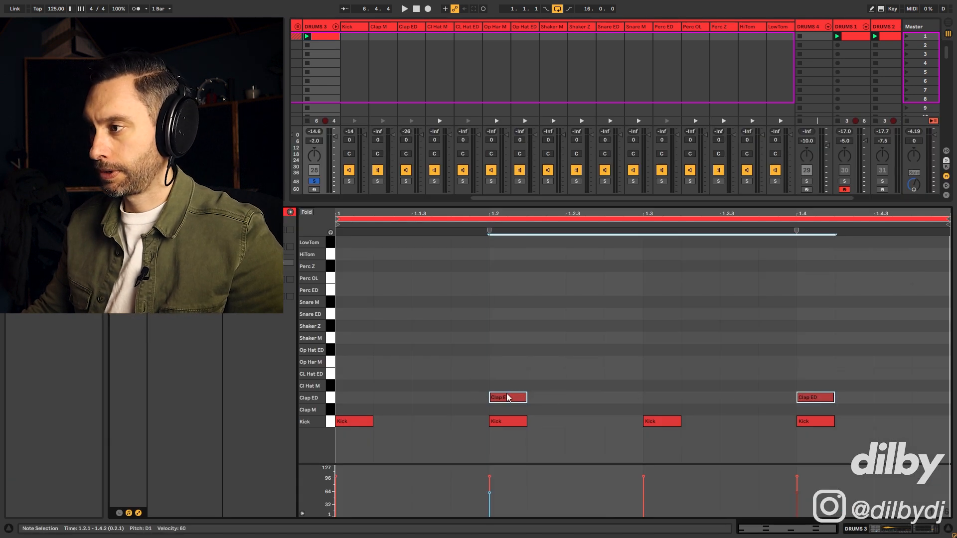
left_click_drag(502, 401, 501, 411)
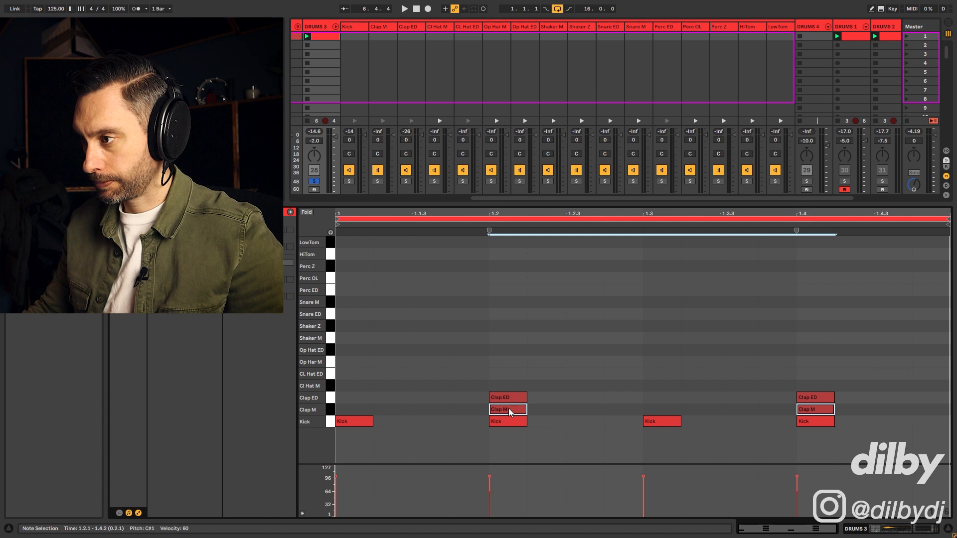
mouse_move(509, 410)
left_mouse_down()
mouse_move(527, 393)
mouse_move(821, 385)
mouse_move(819, 397)
left_mouse_up()
key("space")
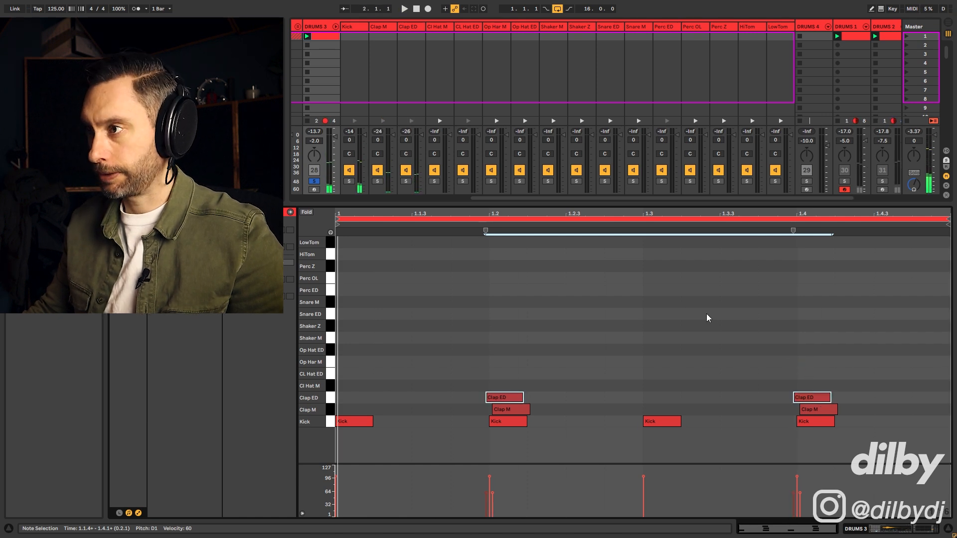
- Open the Clap M pad's sample for hot-swapping, browse from Clap 909.wav to Clap AllGotIt.wav, and start the beat
key("shift+Tab")
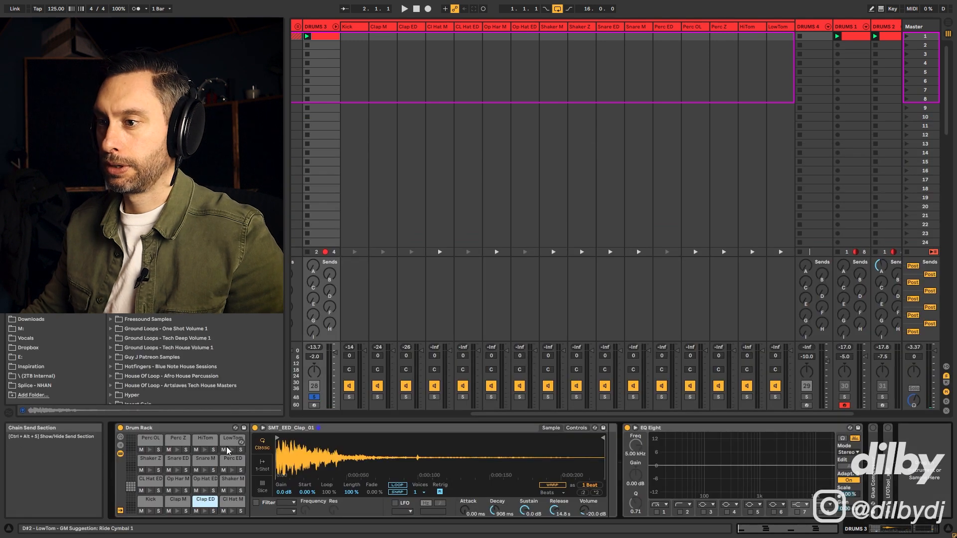
left_click(177, 499)
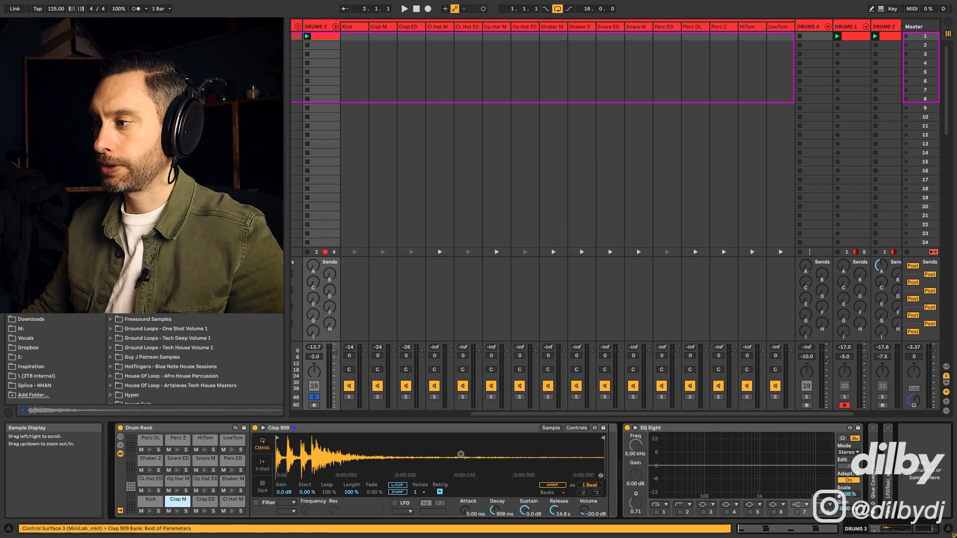
left_click(601, 476)
key("Down")
key("Down")
key("Down")
key("Down")
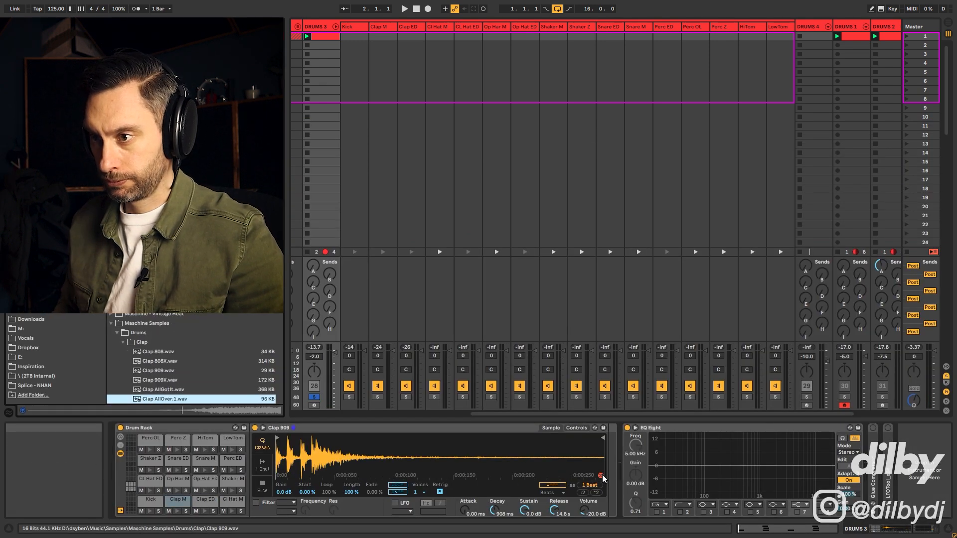
key("Up")
key("Up")
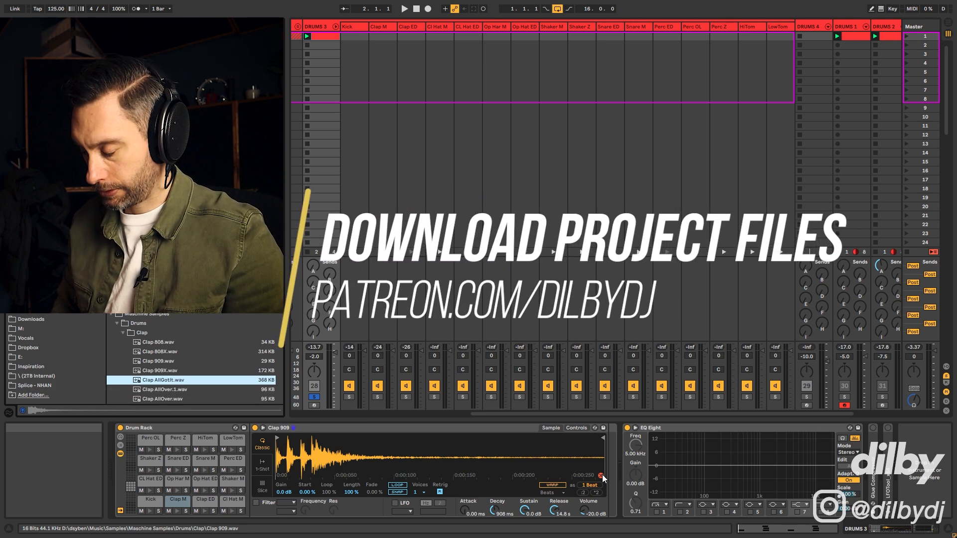
key("space")
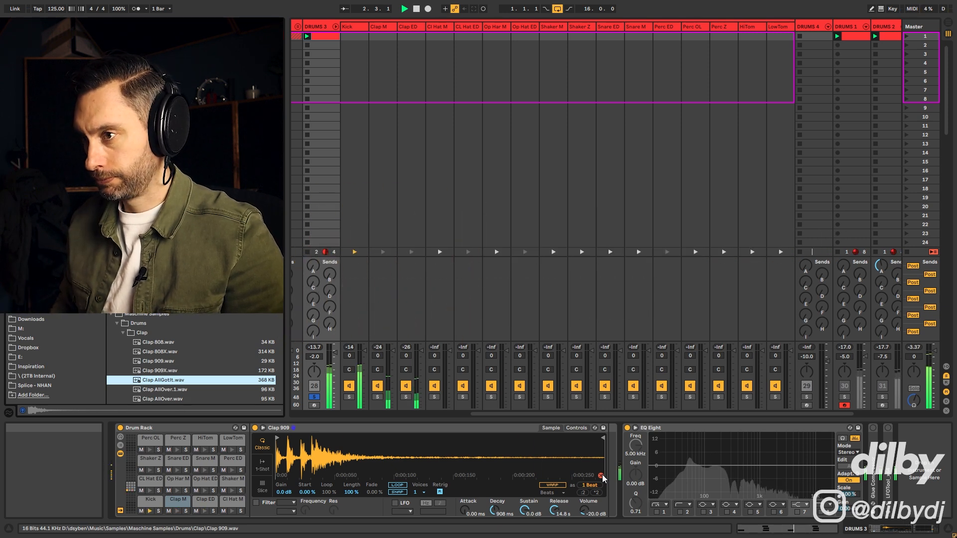
- Try the samples from Clap AllOver.1.wav through Clap AllWalks.wav on the Clap M pad during playback
key("Down")
key("Return")
key("Down")
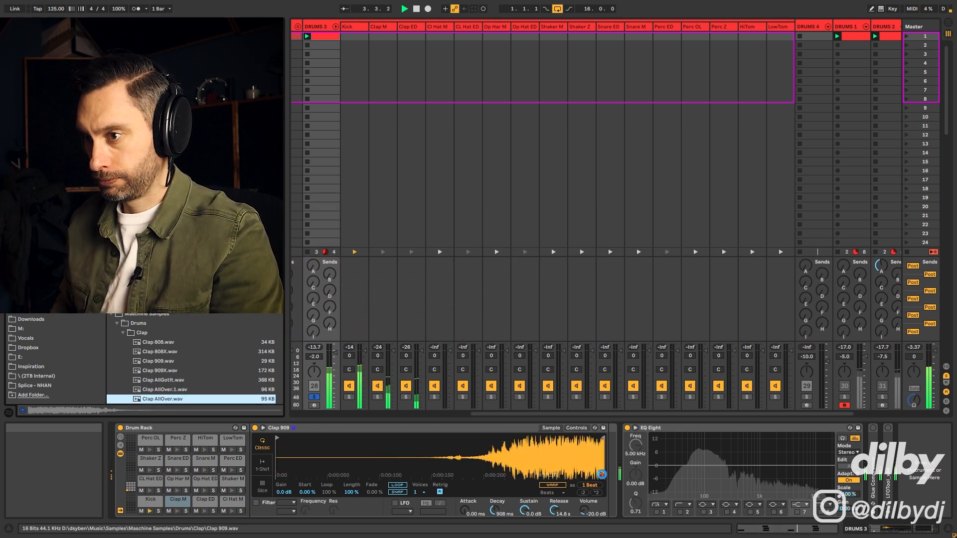
key("Return")
key("Down")
key("Return")
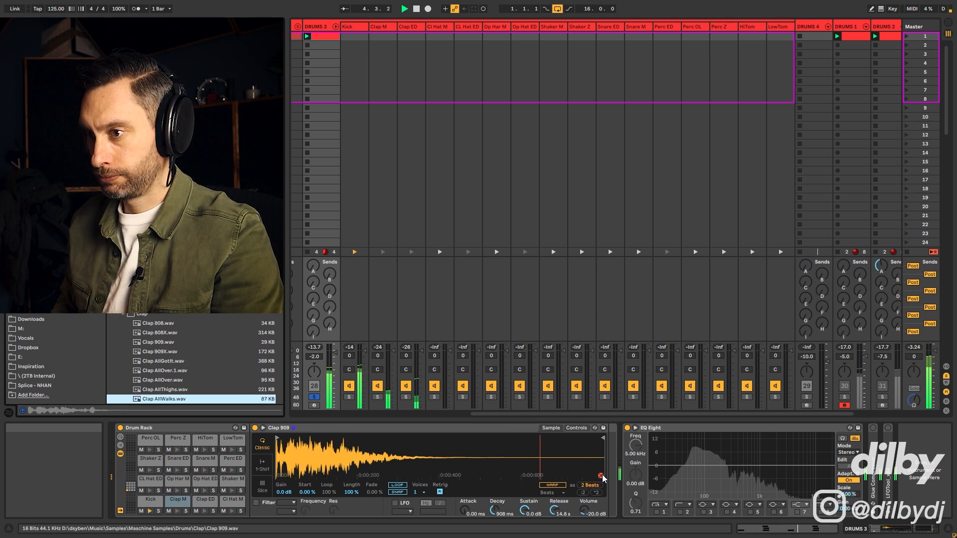
- Try Clap Ame.wav, Clap Apparat.wav and Clap Argon.wav on the Clap M pad during playback
key("Down")
key("Down")
key("Return")
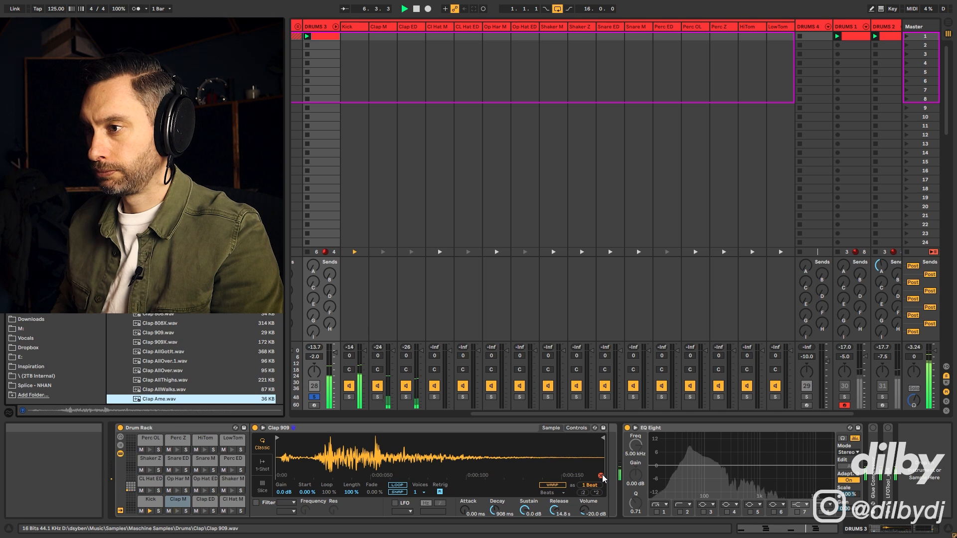
key("Down")
key("Return")
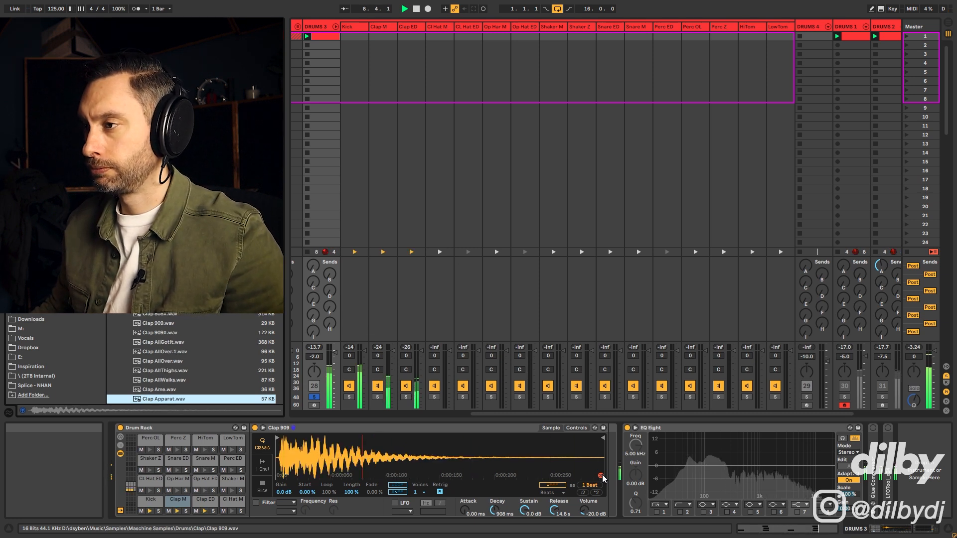
key("Down")
key("Return")
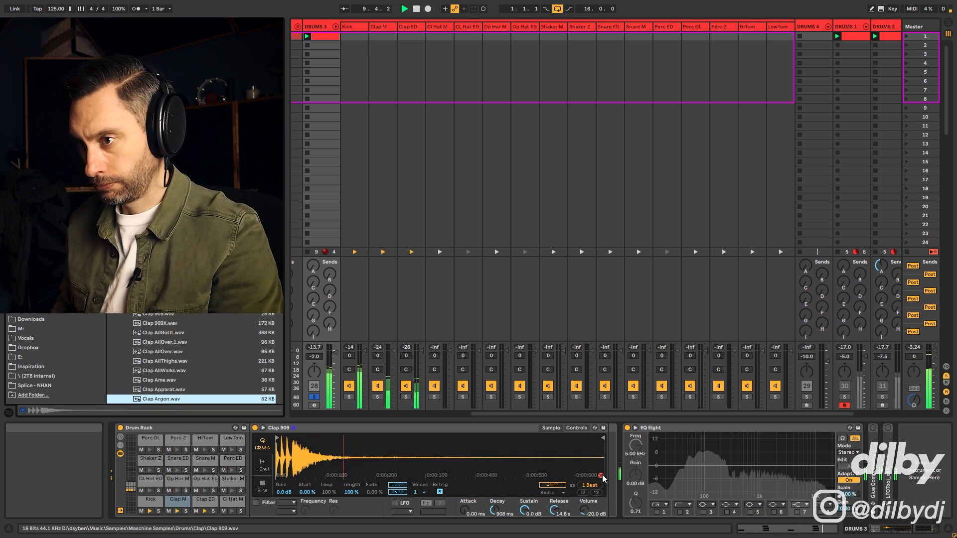
- Audition Clap AtomHeart 1.wav, Clap AtomHeart 2.wav and the following sample on Clap M, and load the preceding one again
key("Down")
key("Return")
key("Down")
key("Return")
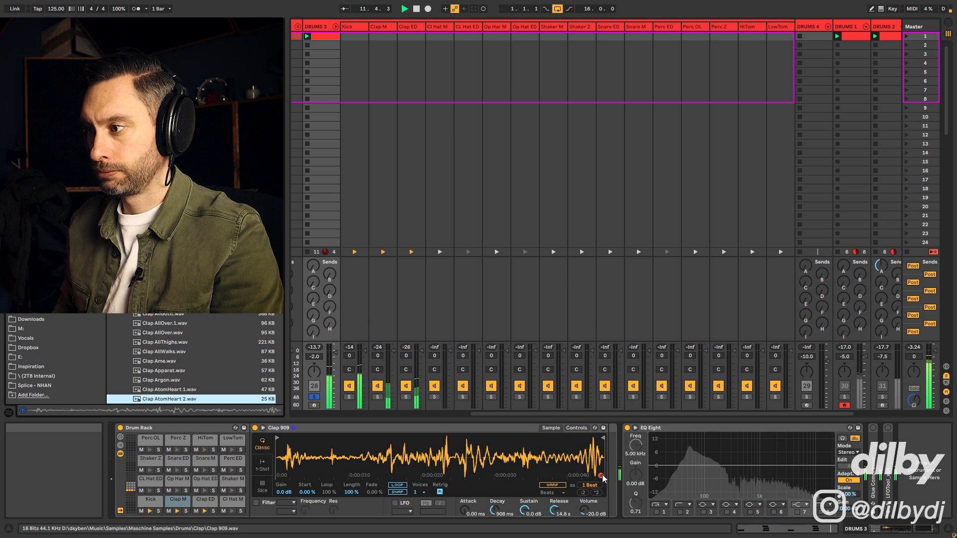
key("Down")
key("Return")
key("Up")
key("Return")
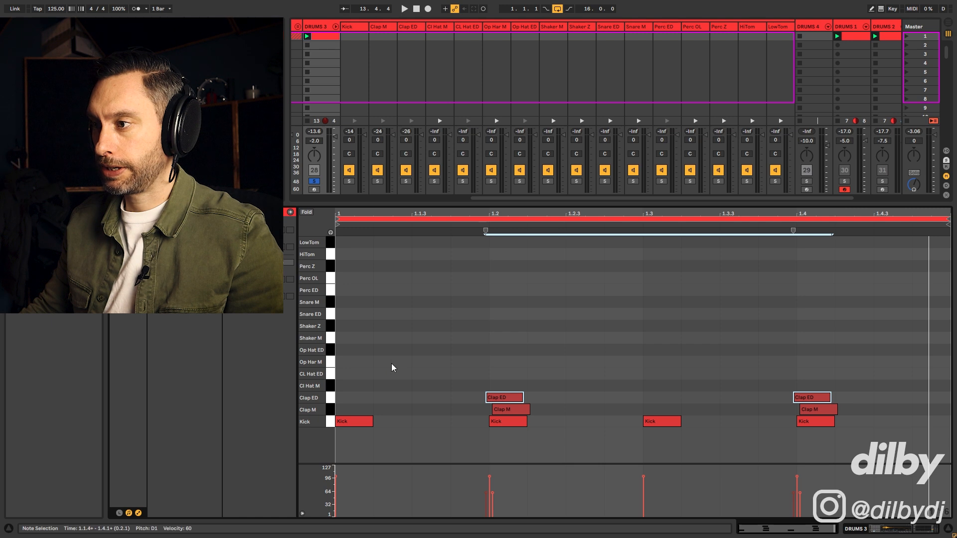
- Add Op Hat ED notes on the offbeats at 1.1.3, 1.2.3, 1.3.3 and 1.4.3, and play the beat
double_click(431, 350)
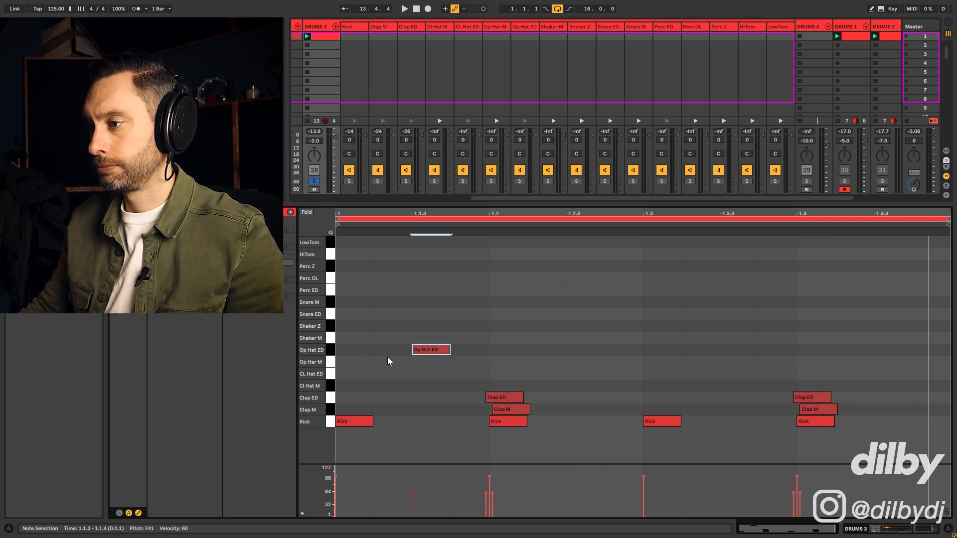
double_click(592, 350)
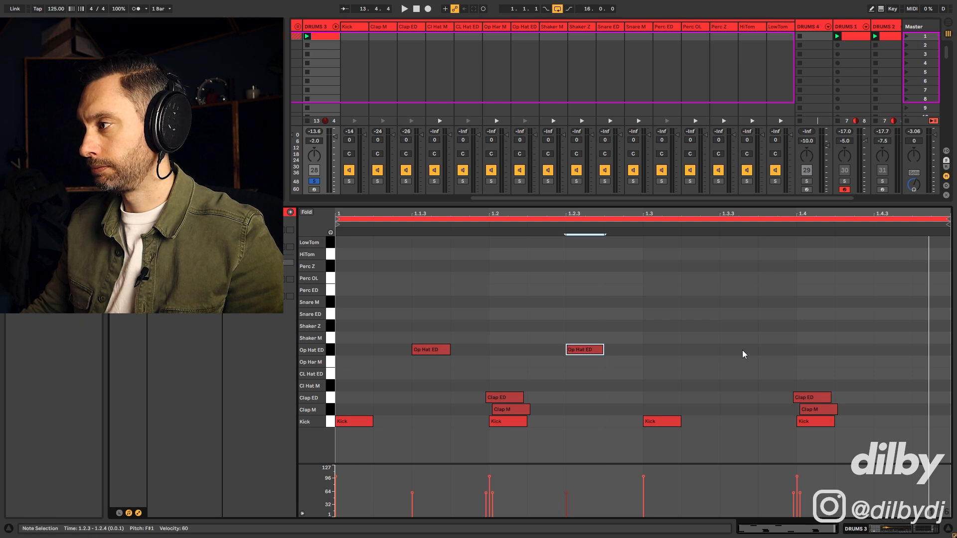
double_click(743, 350)
double_click(897, 353)
key("space")
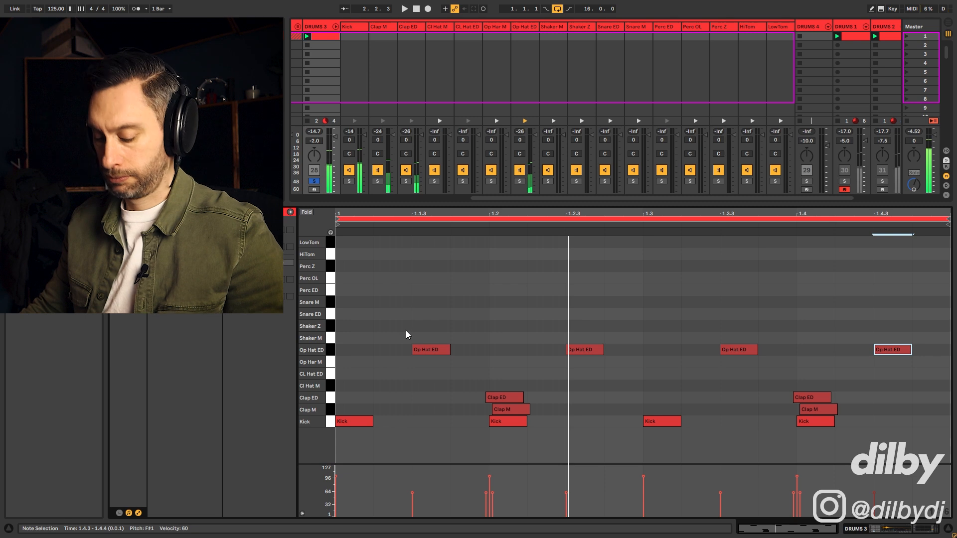
- Add quieter Op Hat ED notes with a velocity of 34 at 1.2.4 and 1.4.4
double_click(466, 350)
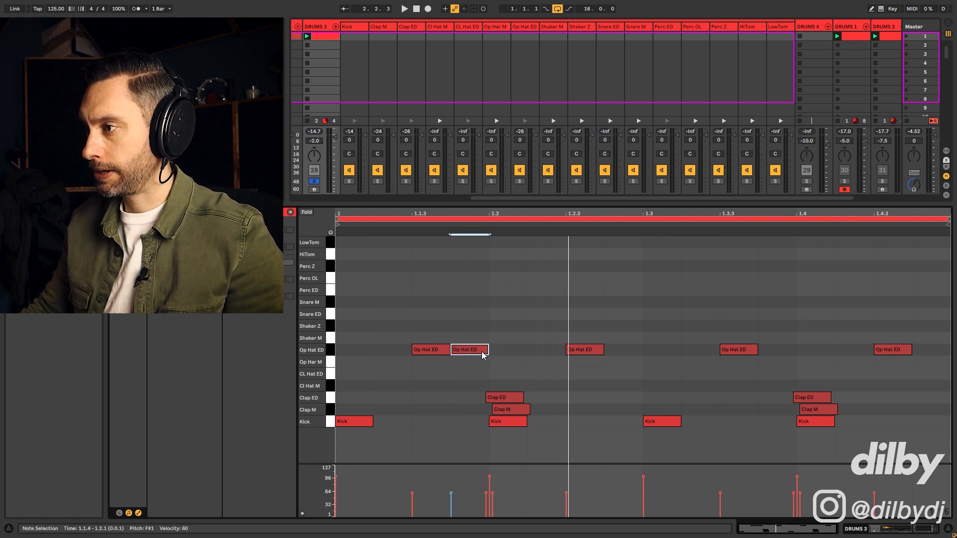
left_click_drag(450, 493, 449, 507)
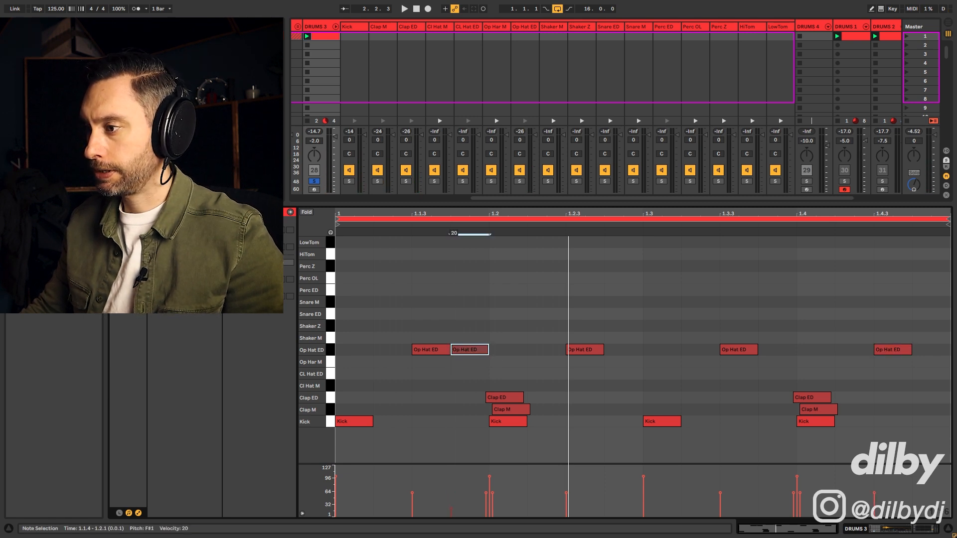
left_click_drag(470, 355, 897, 350)
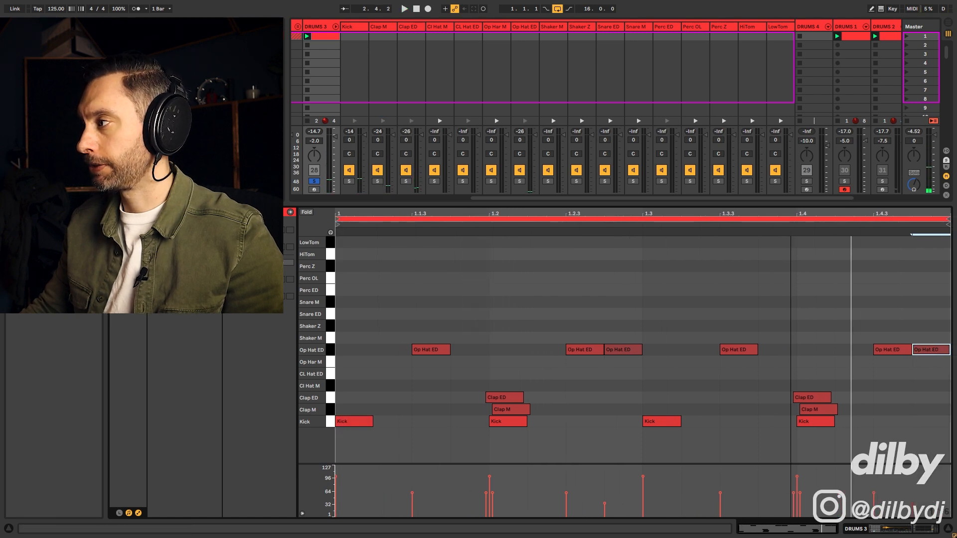
- Try the open hat samples from SMT_EED_Open_Hat_02.wav through SMT_EED_Open_Hat_11.wav and the following ones on the Op Hat ED pad during playback
key("shift+Tab")
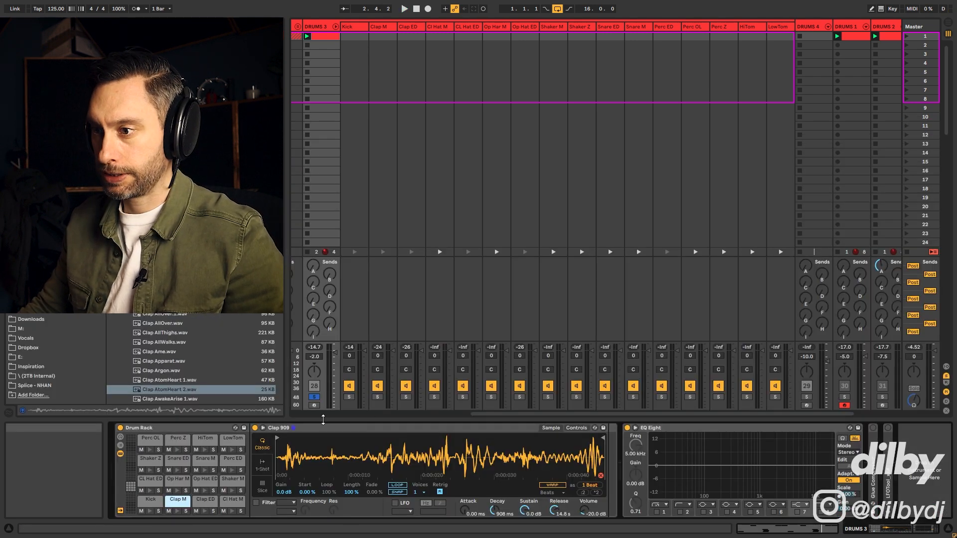
key("space")
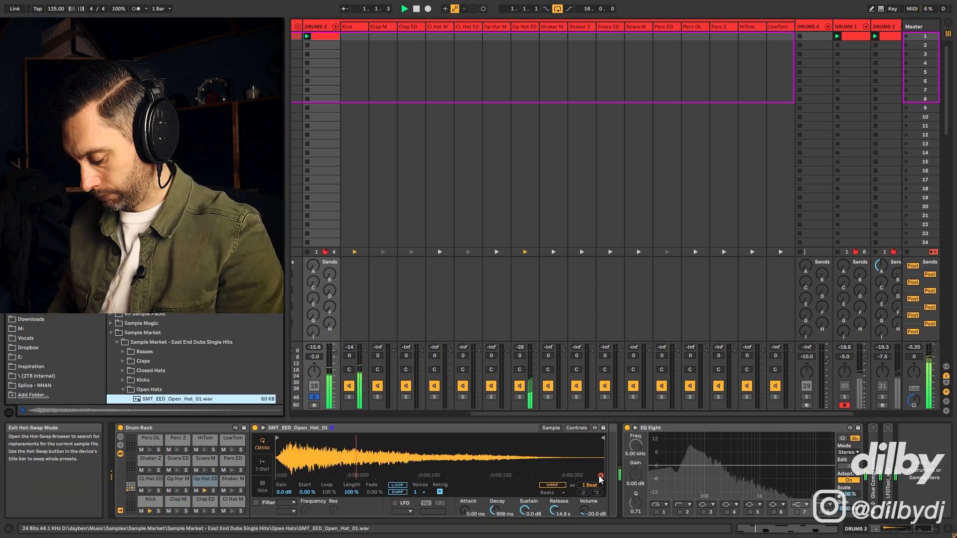
key("Down")
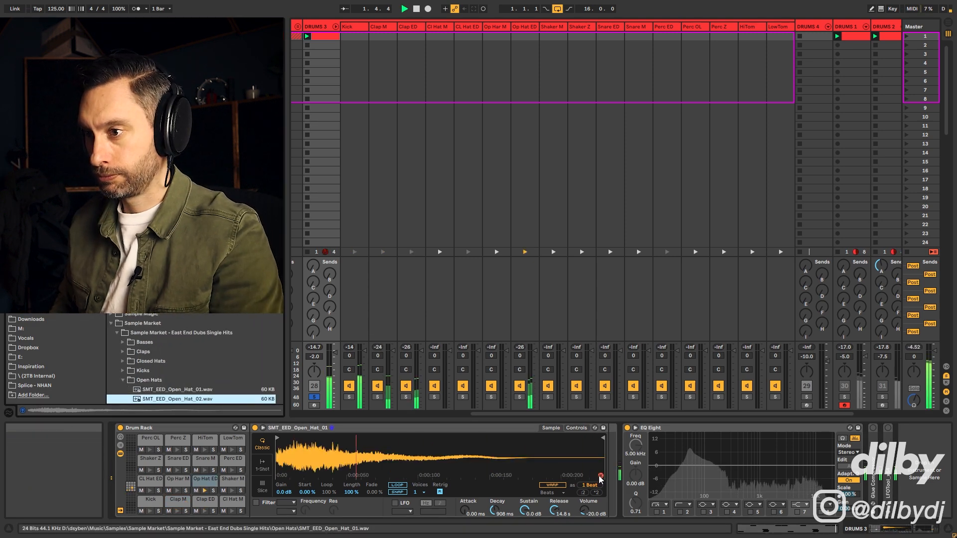
key("Down")
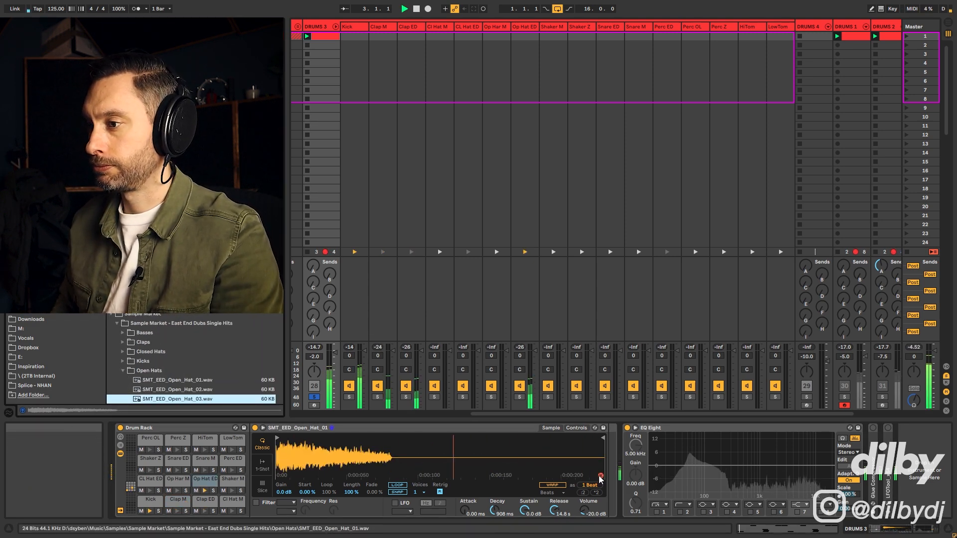
key("Down")
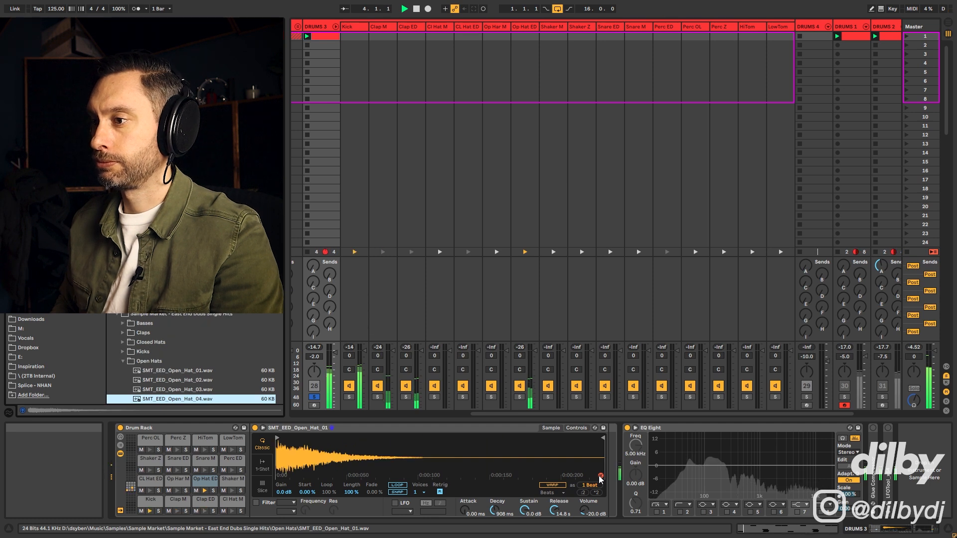
key("Down")
key("Down")
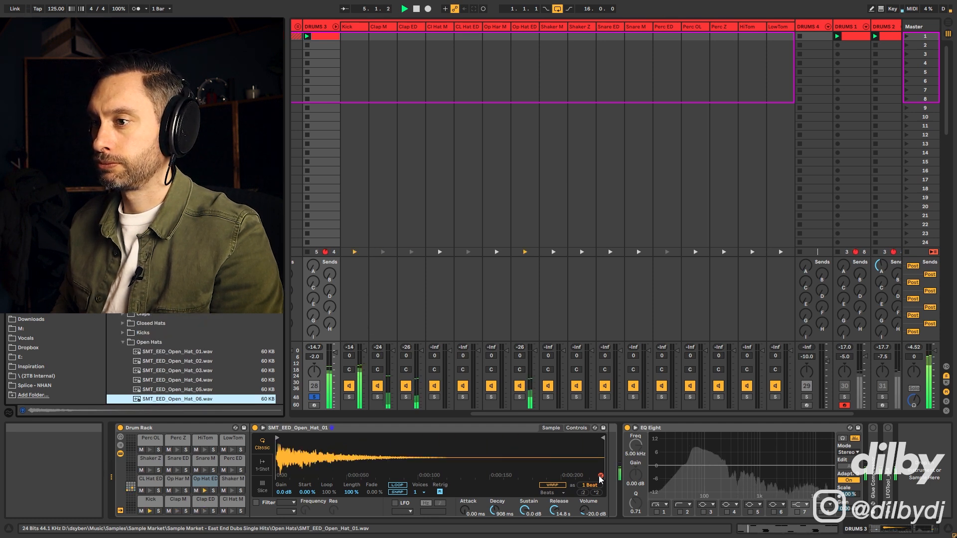
key("Down")
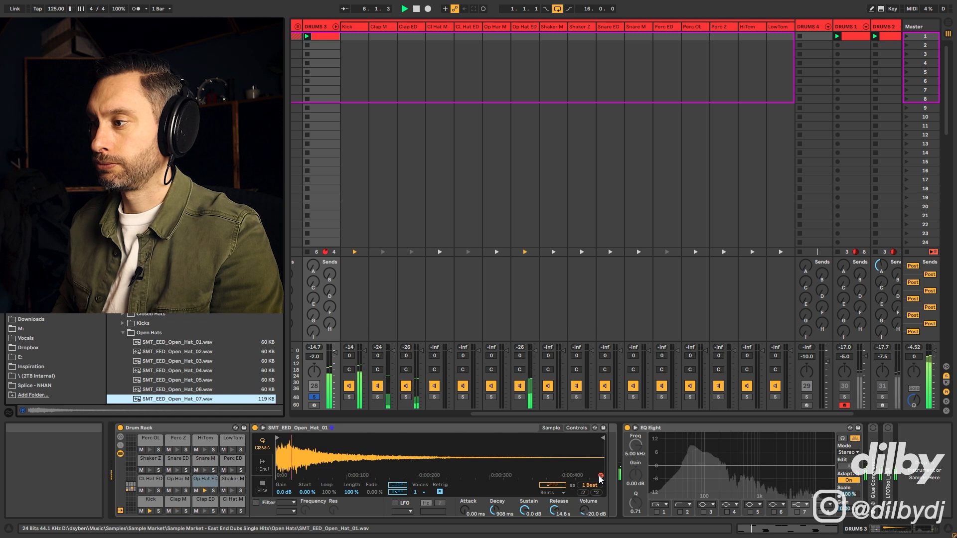
key("Down")
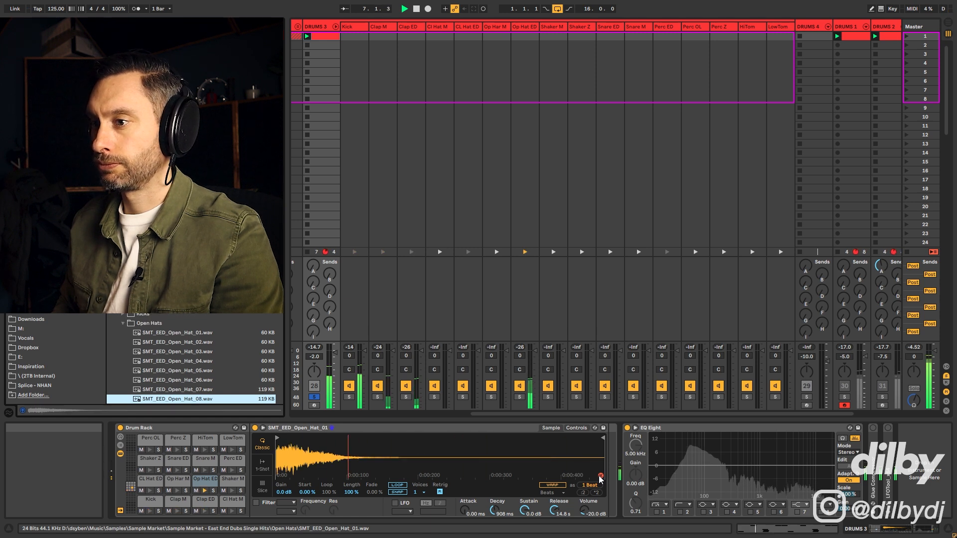
key("Down")
key("Down")
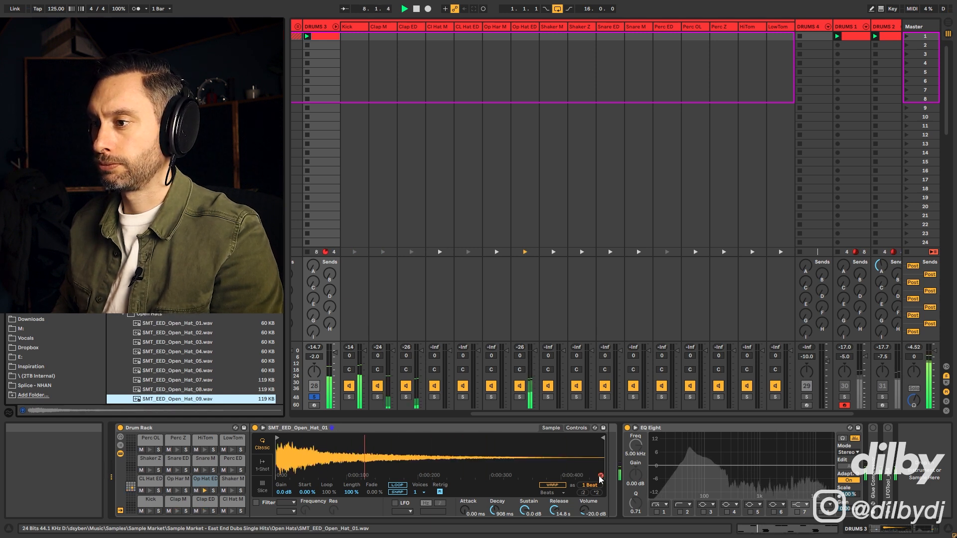
key("Down")
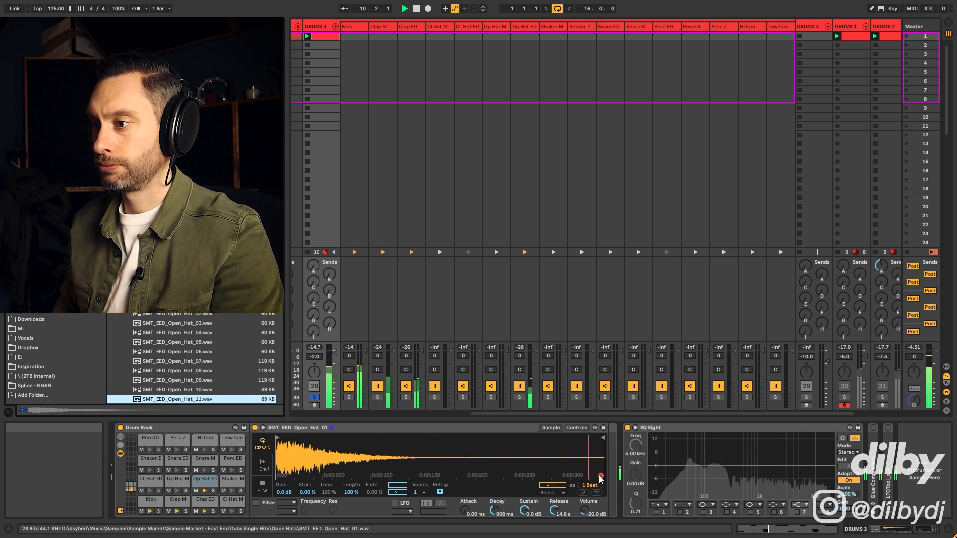
key("Down")
key("Down")
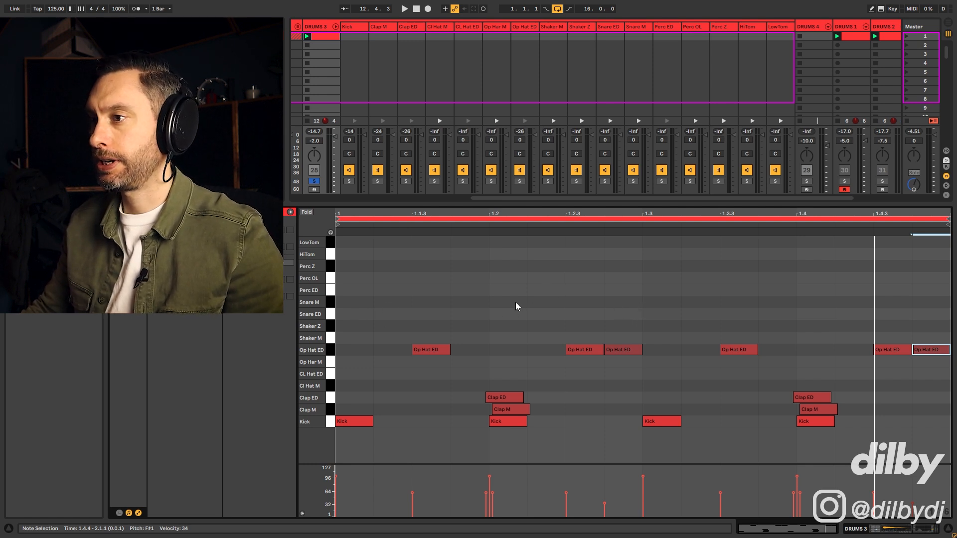
- Add Snare ED notes at 1.2.4 and 1.3.2 and play the beat
double_click(627, 313)
double_click(697, 314)
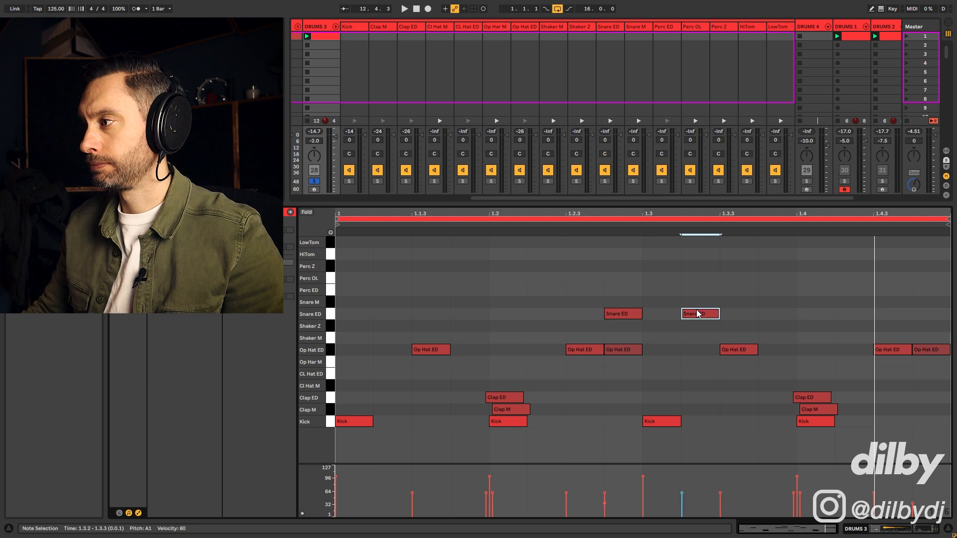
key("space")
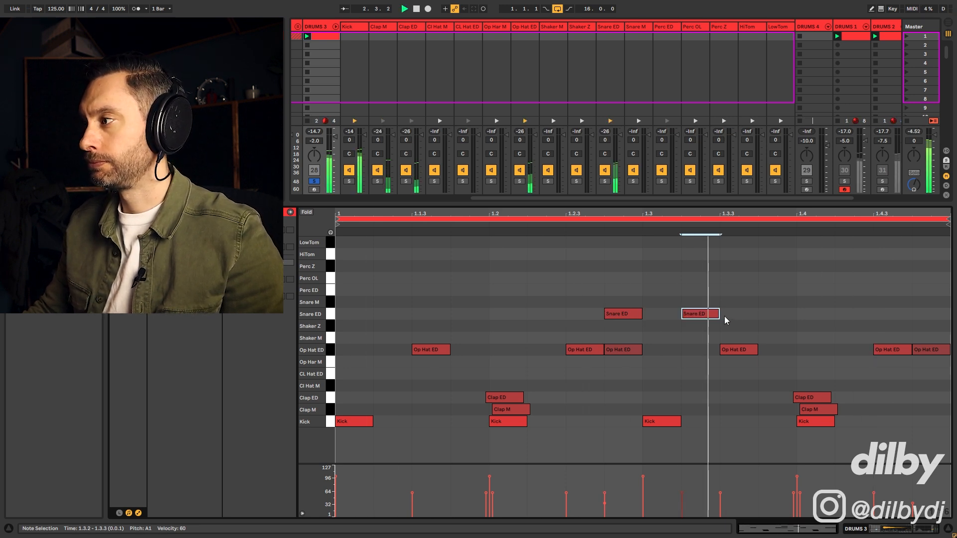
key("space")
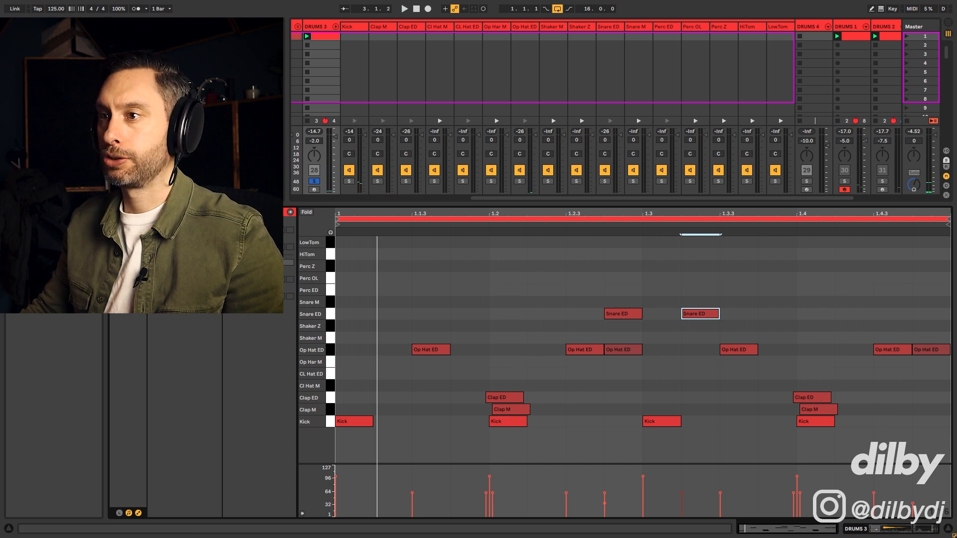
- Duplicate the one-bar pattern to make the clip two bars long and play it
key("ctrl+d")
key("space")
left_click(925, 316)
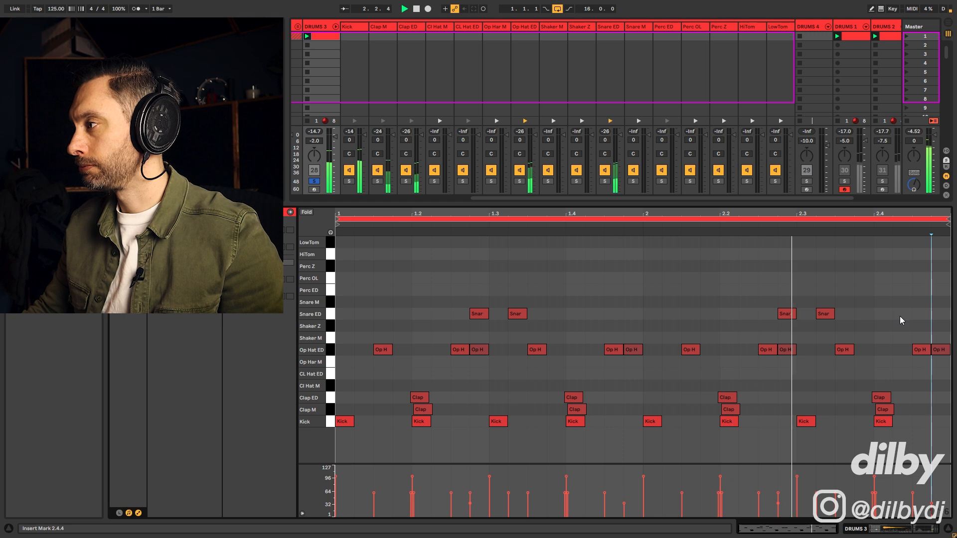
key("space")
- Add one extra Snare ED note in the second bar, place it at 2.4.3, and play the two-bar beat
double_click(907, 315)
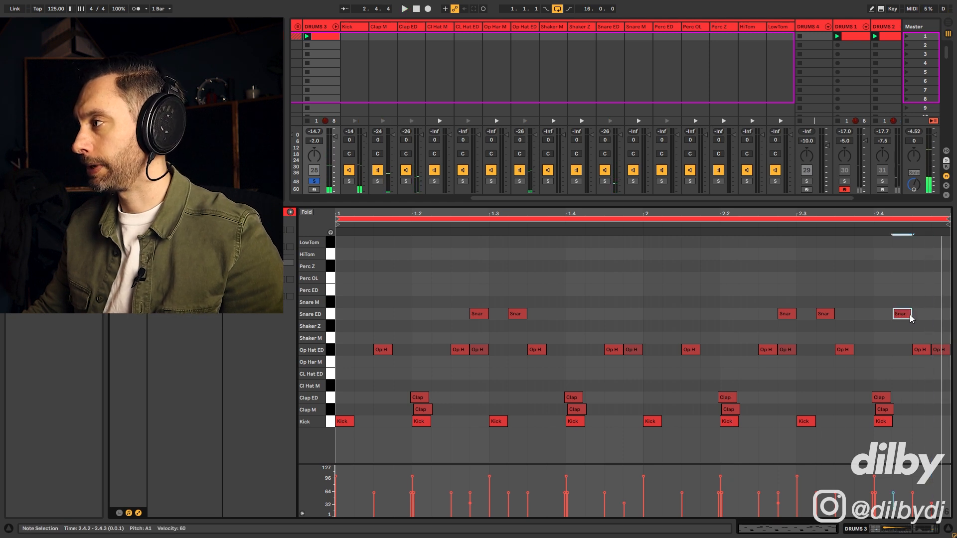
key("space")
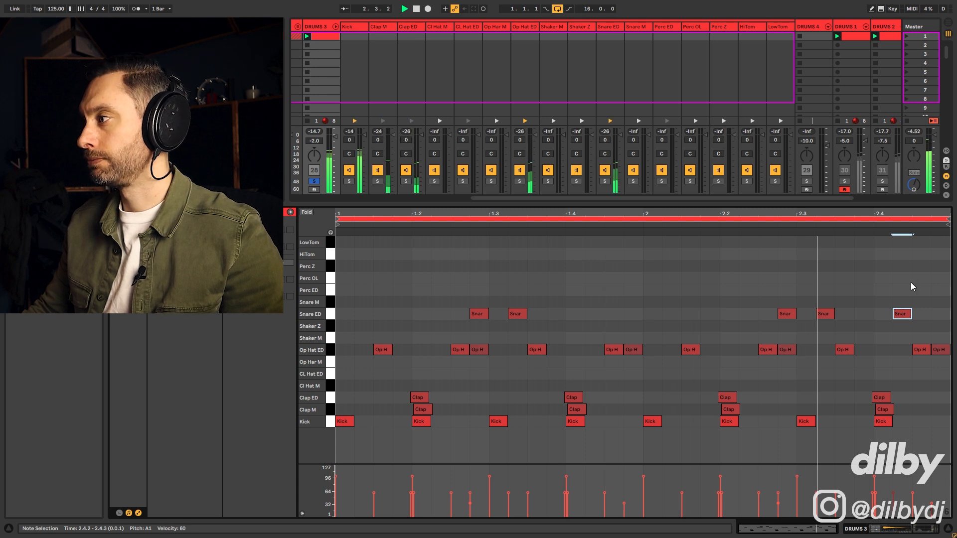
left_click_drag(903, 313, 923, 314)
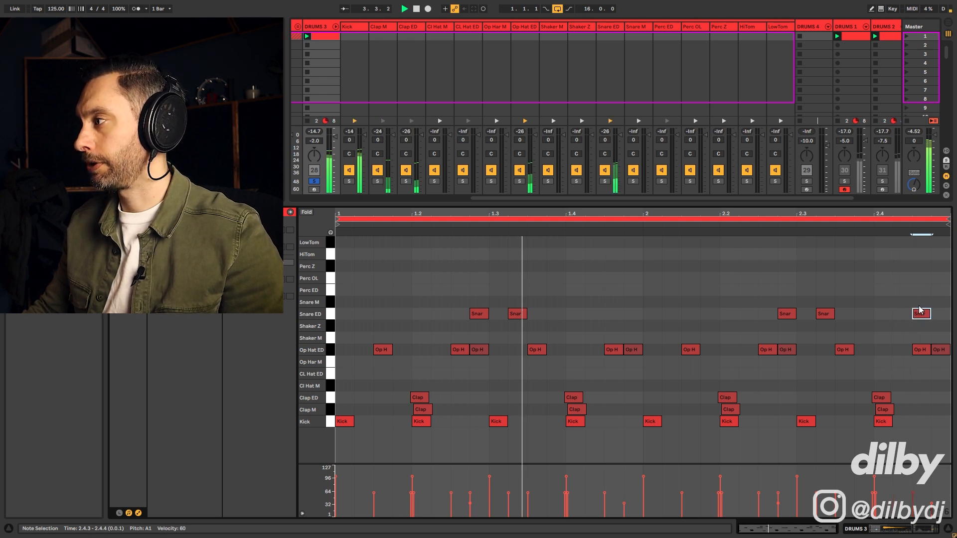
key("space")
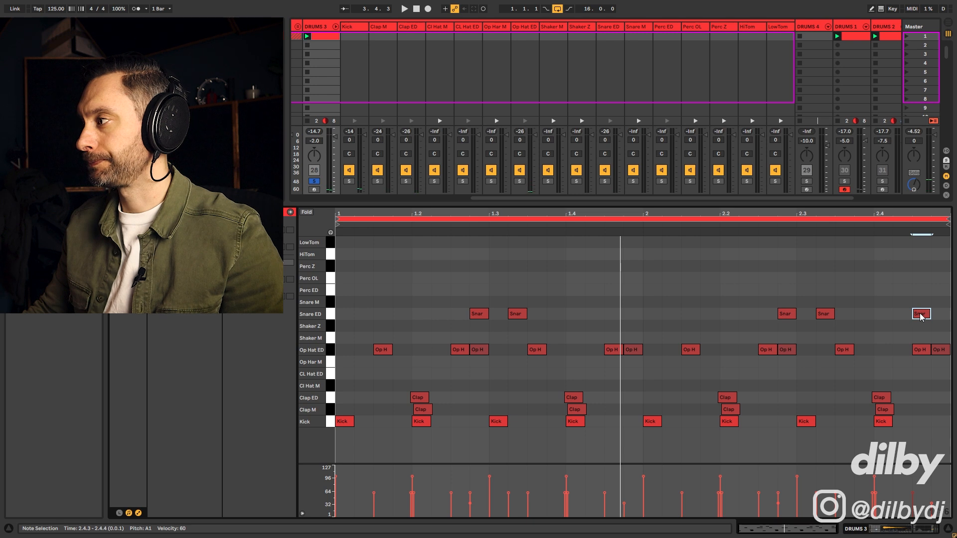
key("space")
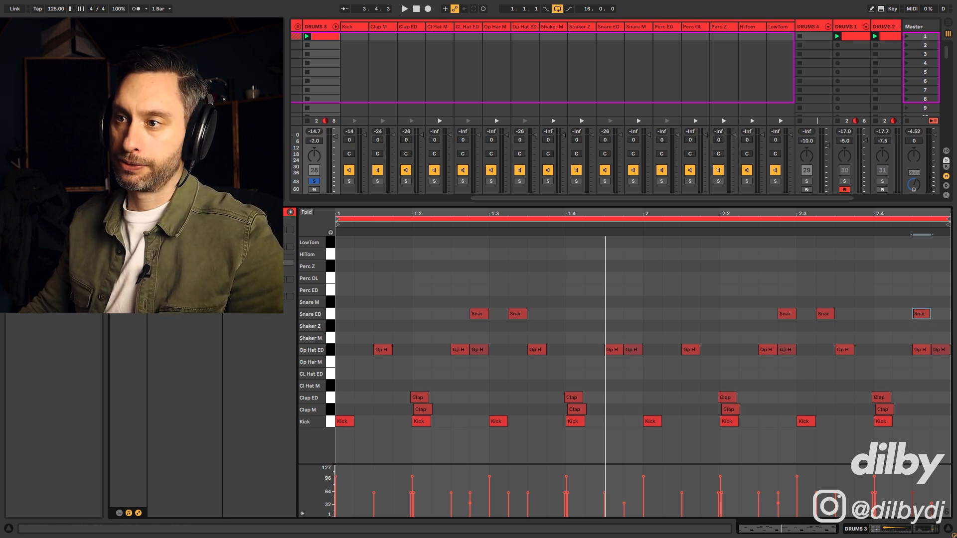
key("space")
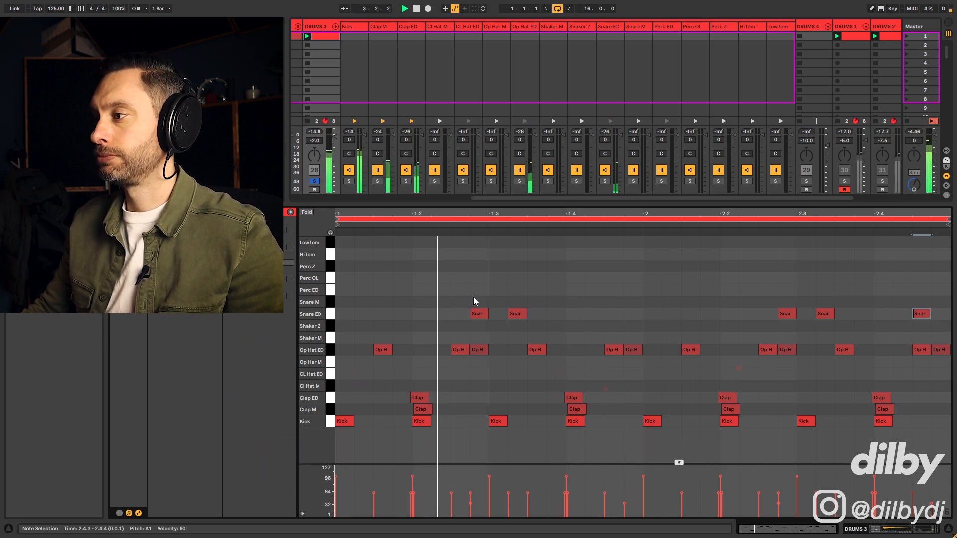
key("space")
- Lower the volume of the Clap M and Clap ED chains together to about -10.4 dB during playback
left_click_drag(408, 387, 433, 411)
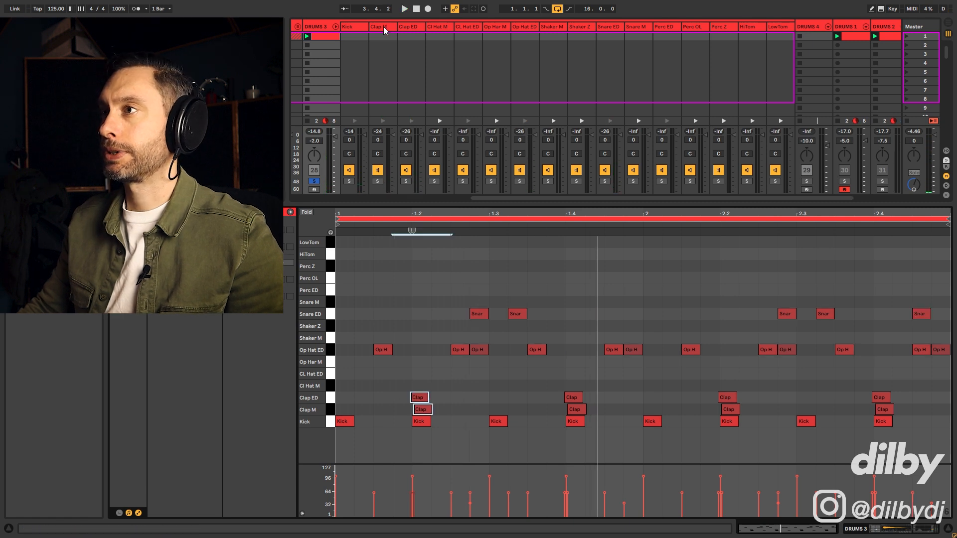
left_click(385, 27)
left_click(402, 59, "shift")
key("space")
left_click_drag(390, 134, 393, 146)
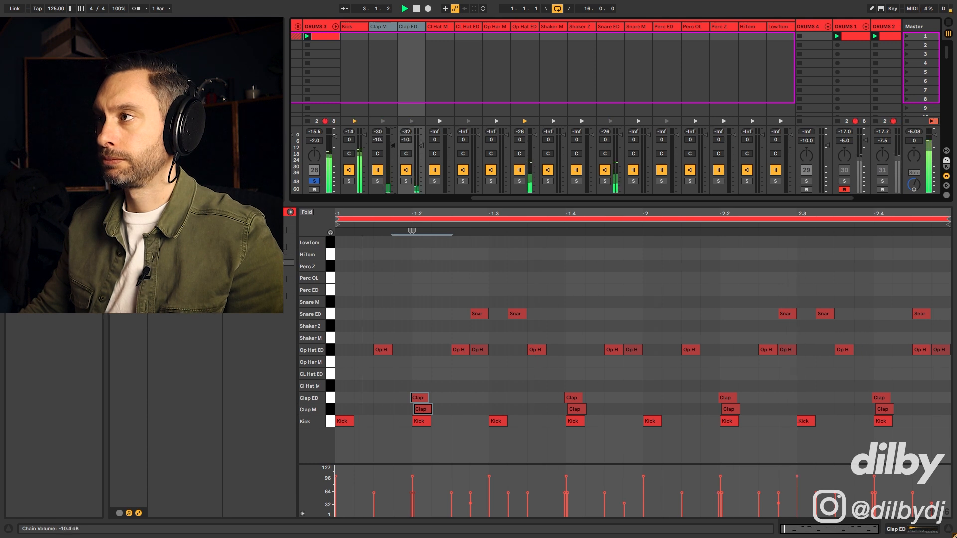
key("space")
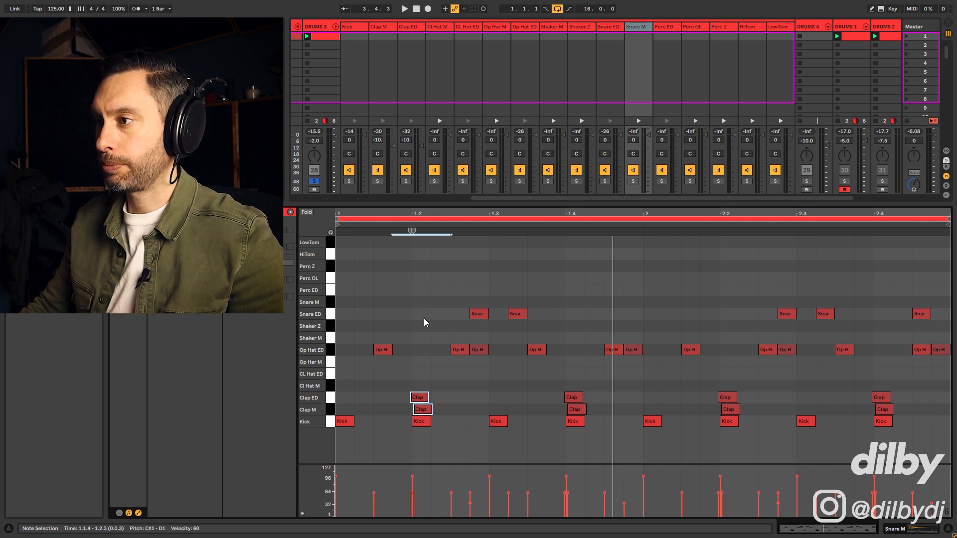
- Add Snare M notes on beats 1.2, 1.4, 2.2 and 2.4 to layer with the claps
double_click(421, 302)
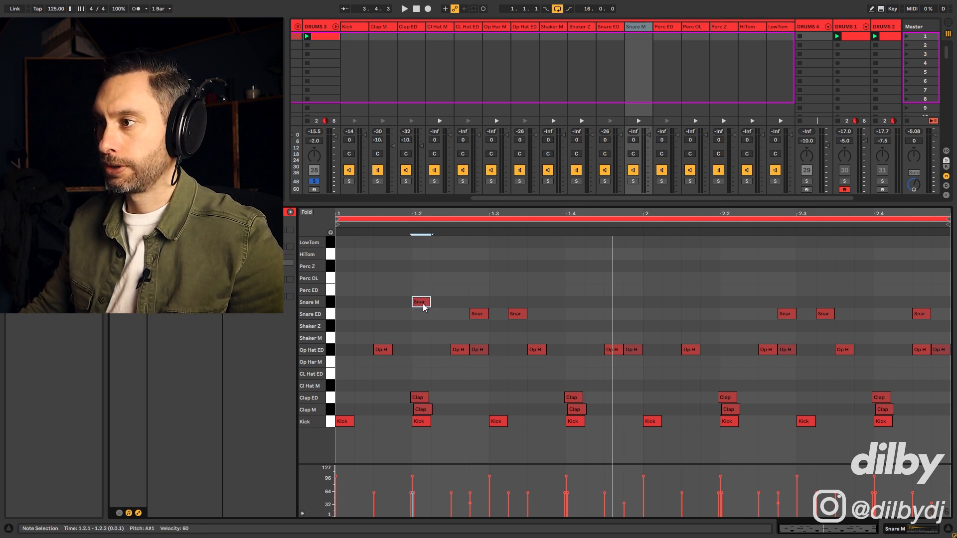
left_click_drag(421, 301, 879, 303)
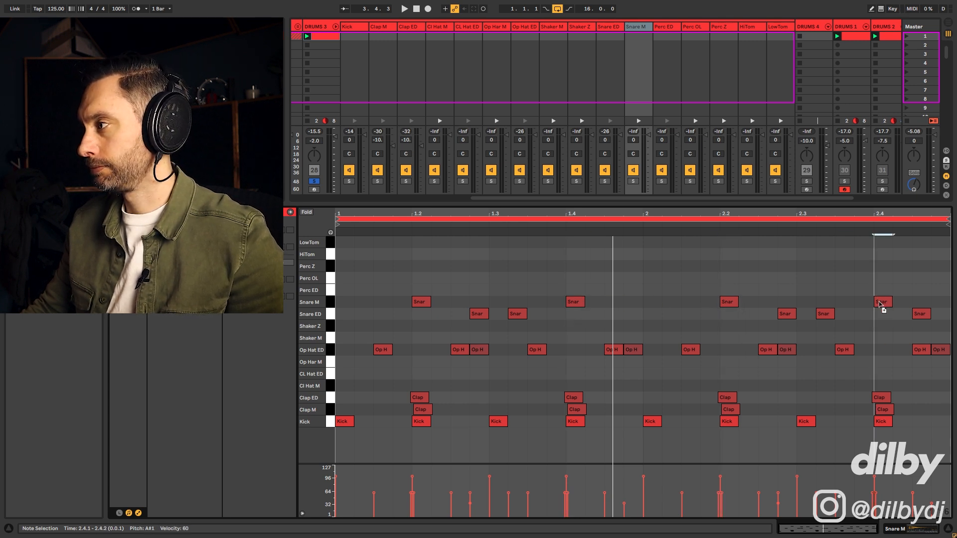
- Swap the Snare M sample for Snare 70sDnB 2.wav and listen to it in the beat
left_click(637, 28)
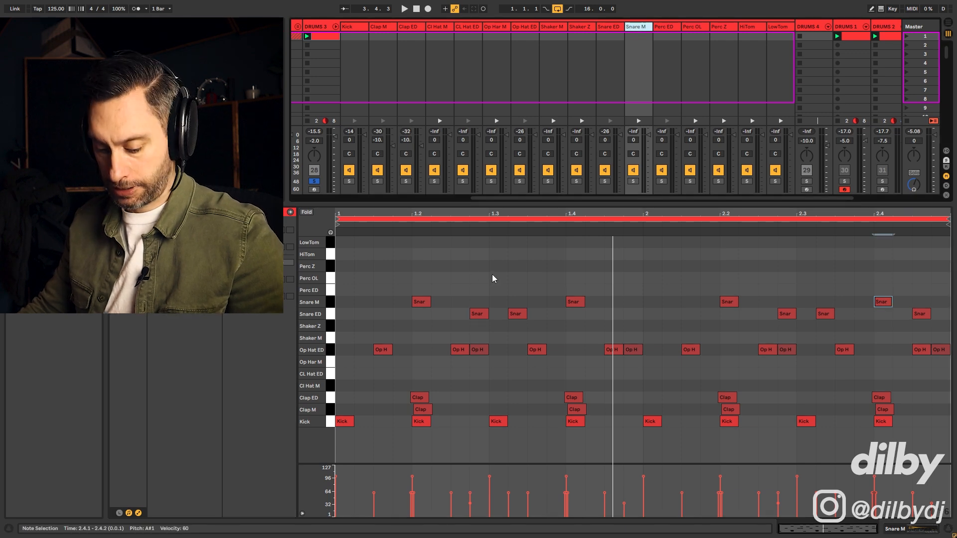
key("shift+Tab")
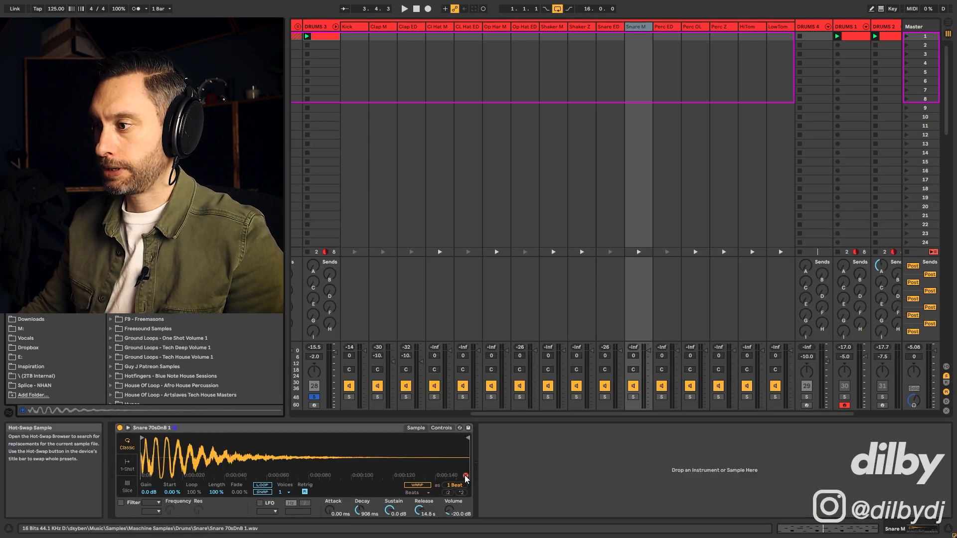
left_click(465, 477)
key("space")
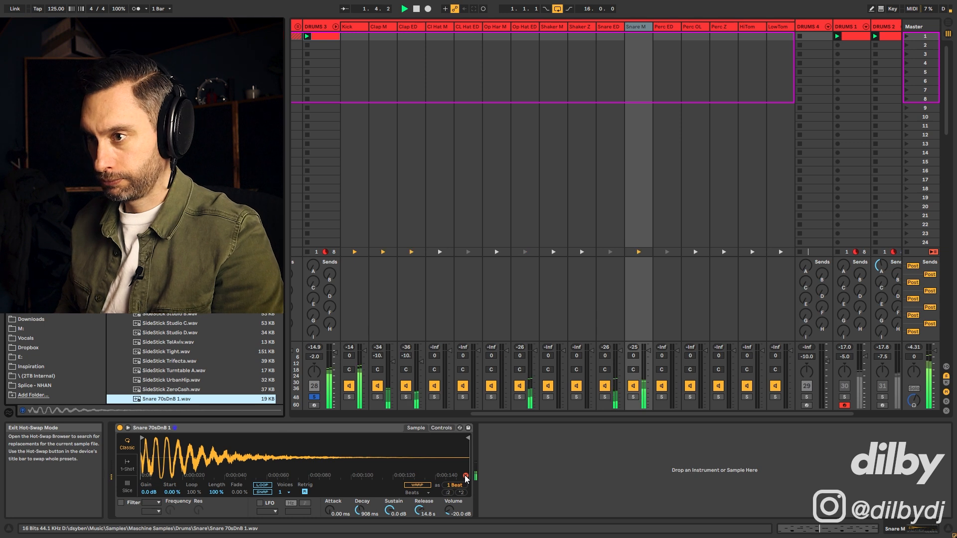
key("Down")
key("Return")
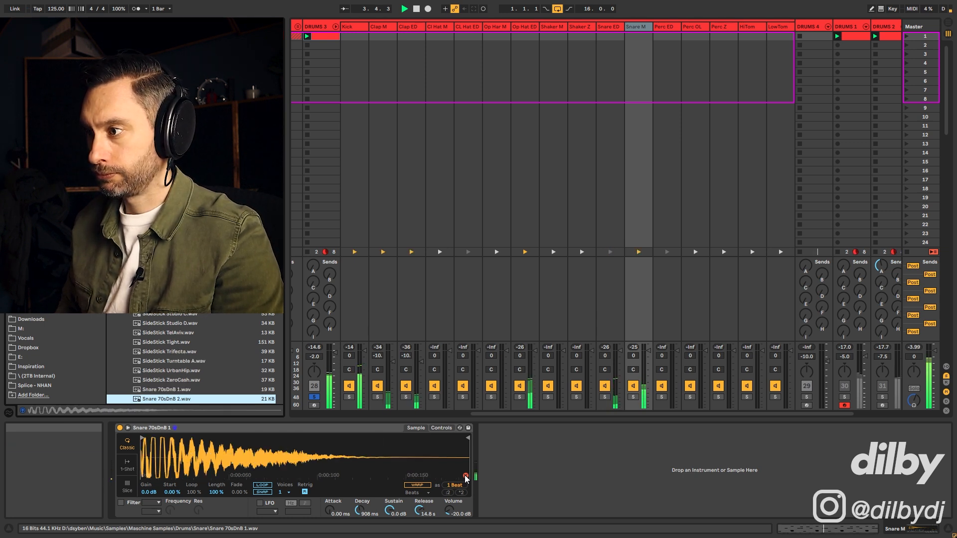
key("space")
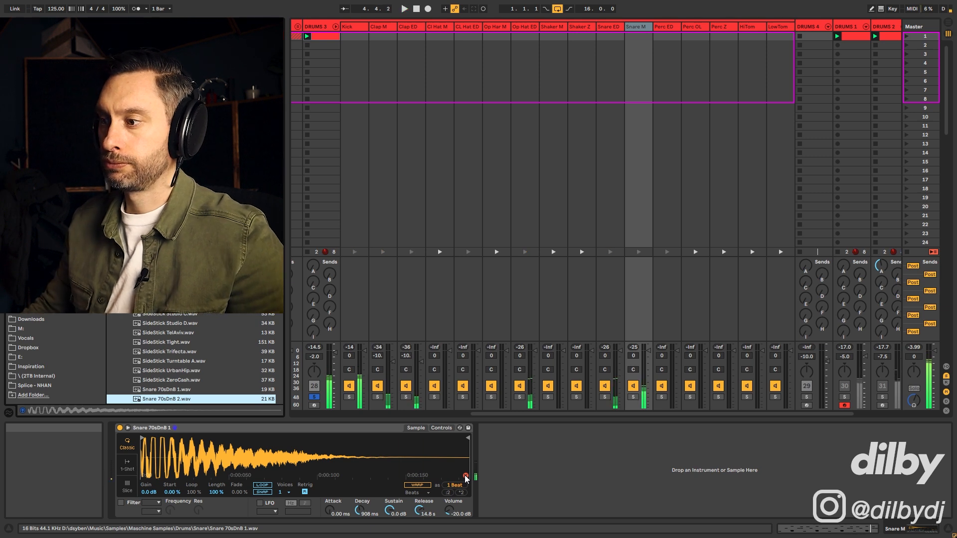
- Reduce the Snare M sampler's sustain to about -11 dB and its chain volume to about -7.8 dB while playing the beat
mouse_move(392, 515)
left_mouse_down()
mouse_move(391, 523)
mouse_move(418, 519)
mouse_move(391, 513)
left_mouse_up()
key("space")
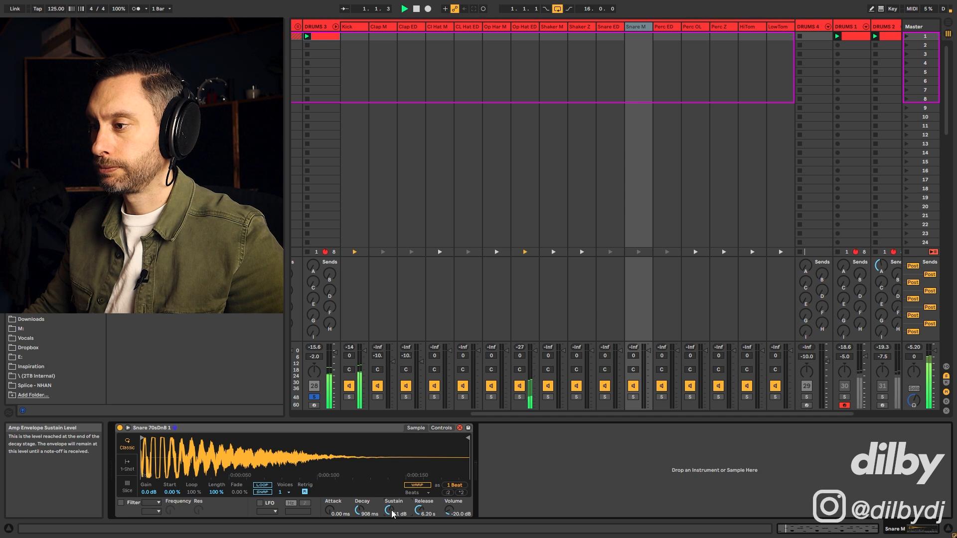
mouse_move(633, 356)
left_mouse_down()
mouse_move(633, 369)
mouse_move(633, 355)
left_mouse_up()
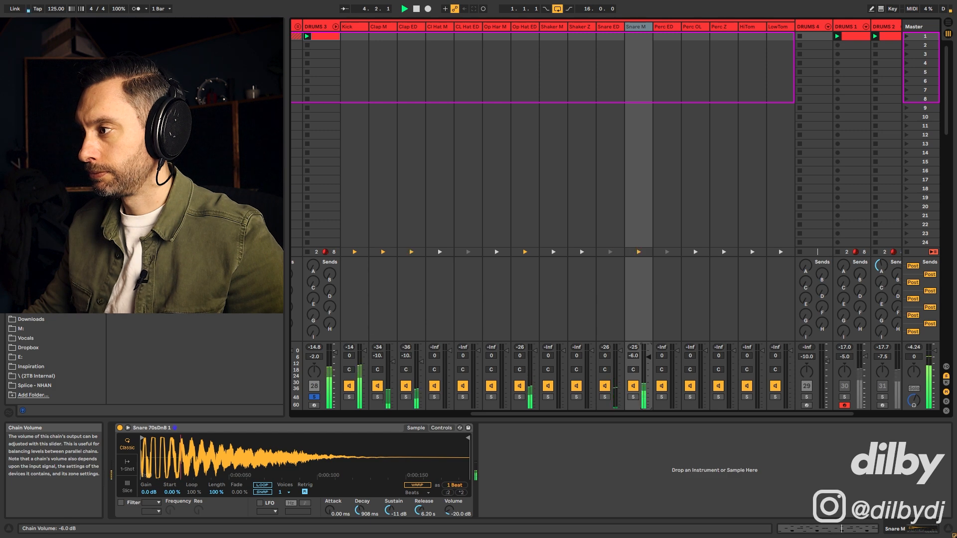
left_click_drag(633, 356, 633, 358)
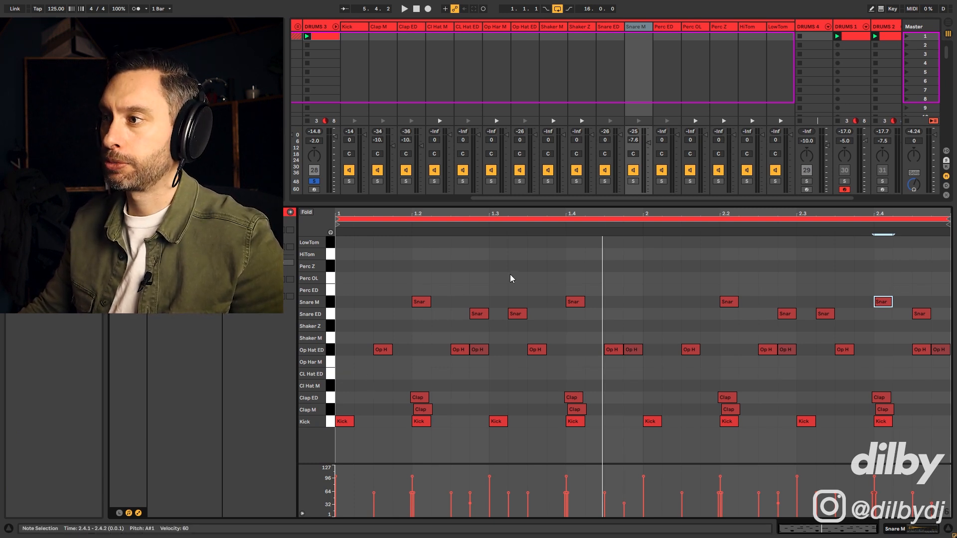
- Add four consecutive Shaker Z sixteenth notes on the first beat, setting the second, third and fourth velocities to about 45, 102 and 69
double_click(344, 326)
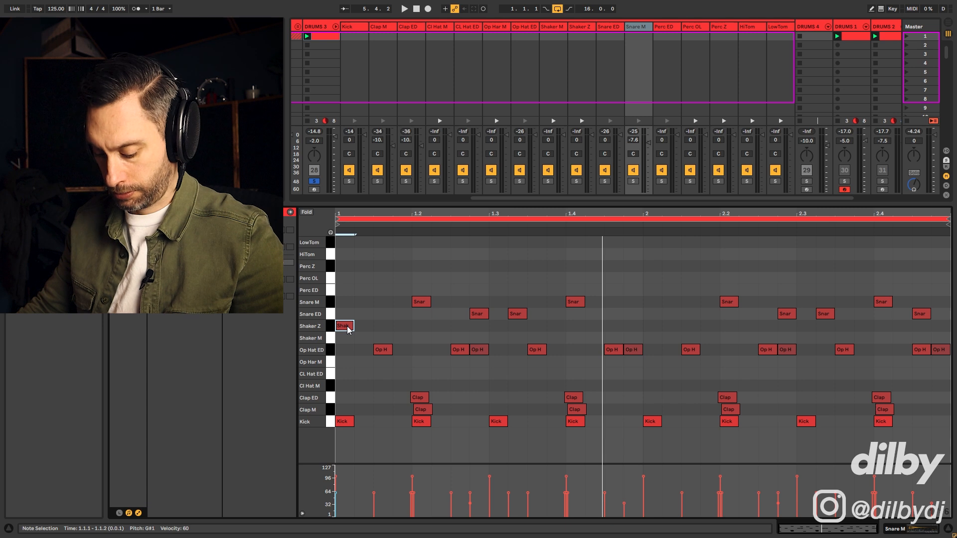
key("ctrl+d")
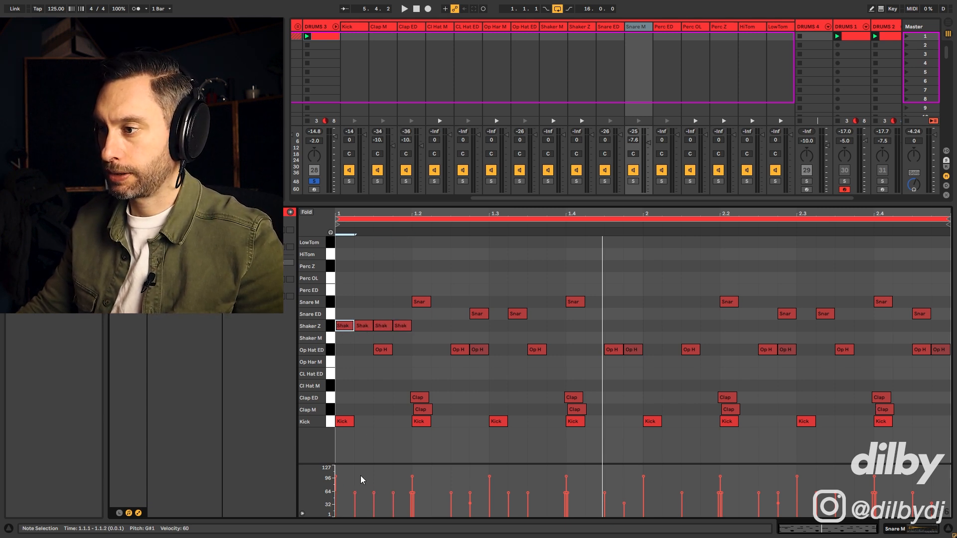
left_click_drag(355, 492, 355, 488)
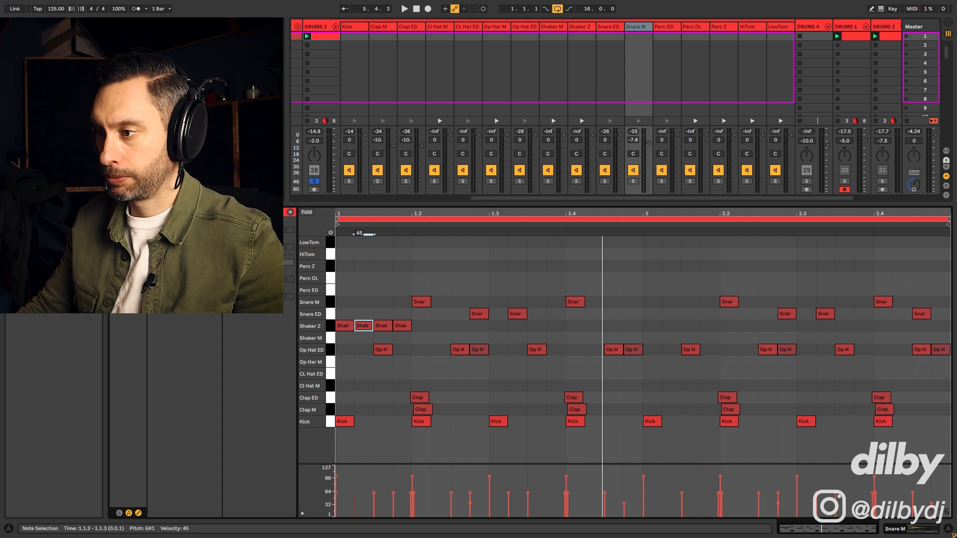
left_click(382, 325)
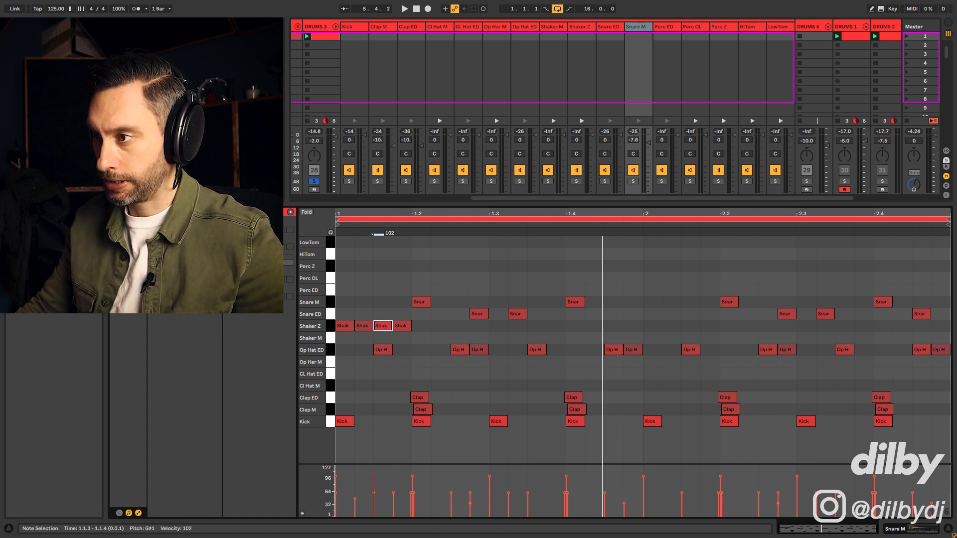
left_click(401, 326)
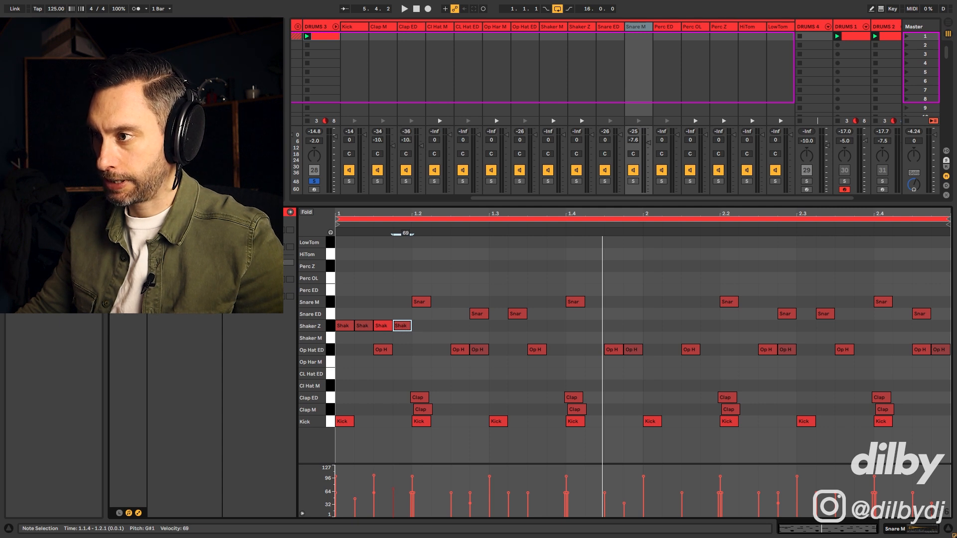
- Duplicate the four-note Shaker Z pattern across every remaining beat of the two bars
left_click_drag(426, 329, 341, 322)
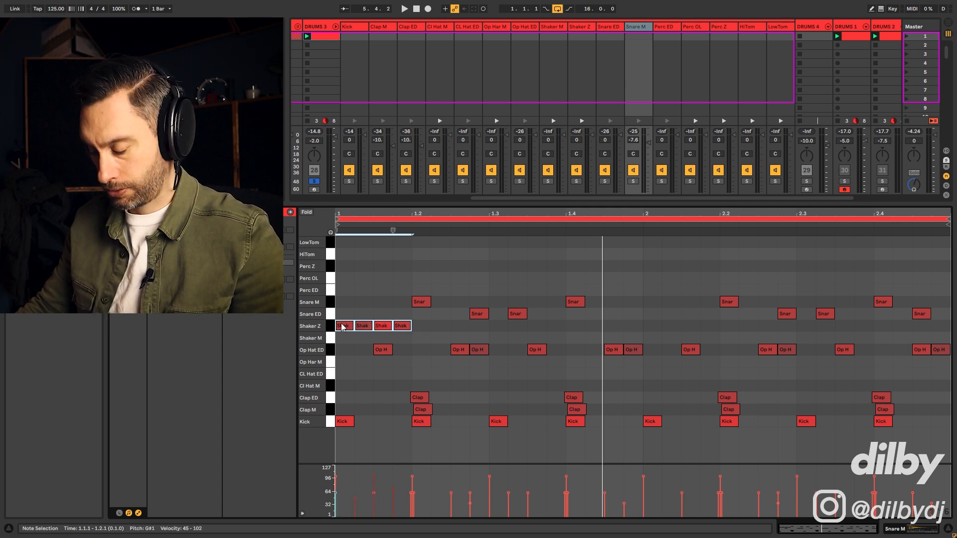
key("ctrl+d")
key("ctrl+d")
key("ctrl+d")
key("ctrl+d")
key("ctrl+d")
key("ctrl+d")
key("ctrl+d")
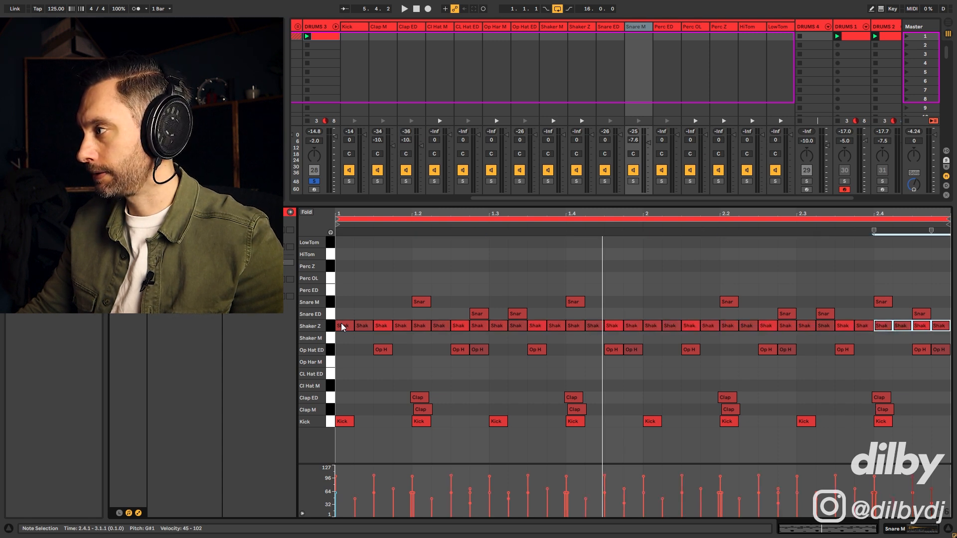
- Play the beat and lower the Shaker Z chain volume to about -19 dB
left_click(579, 27)
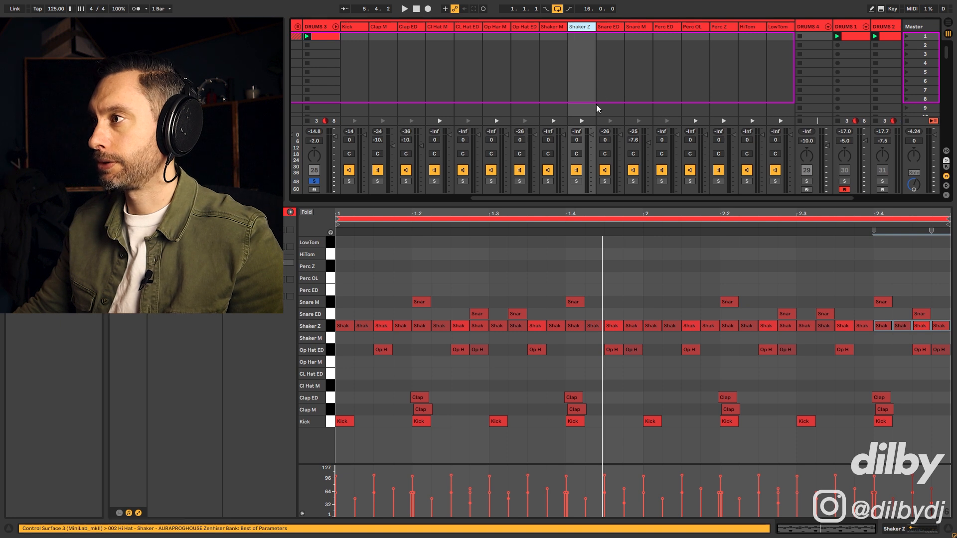
key("space")
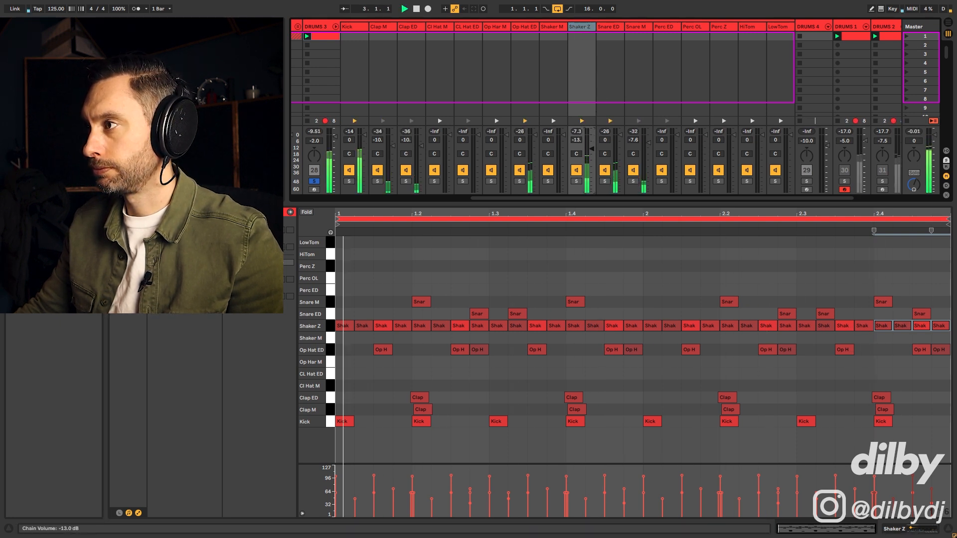
left_click_drag(593, 159, 593, 157)
key("space")
- Browse replacement samples for Shaker Z during playback and lower its chain volume to about -24 dB
double_click(579, 27)
left_click(465, 476)
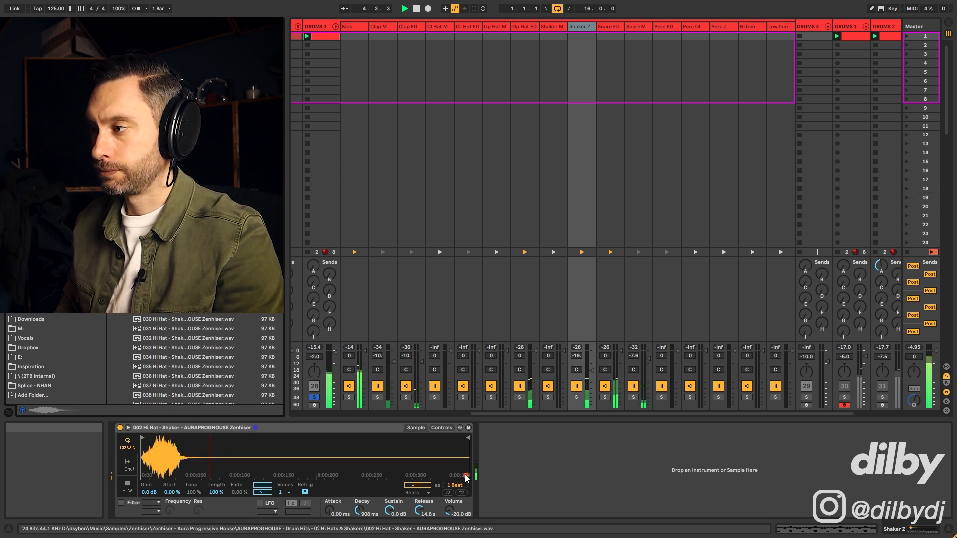
left_click(591, 371)
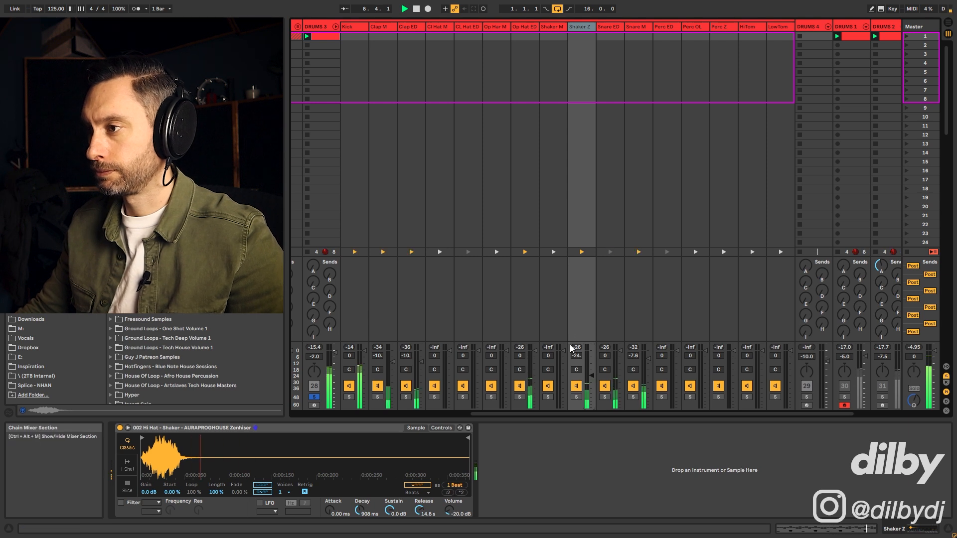
- Pan the Shaker Z chain to 15R and listen to it in the beat
key("space")
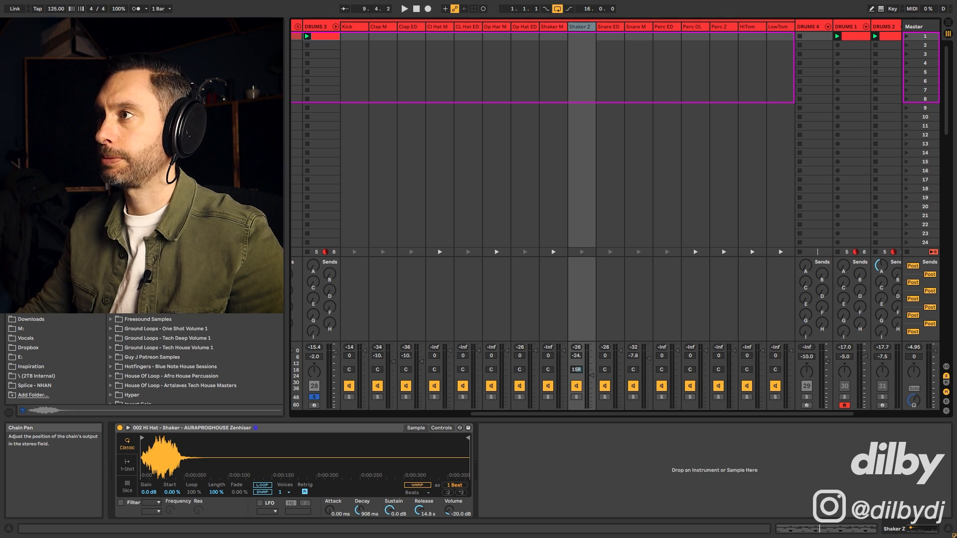
key("space")
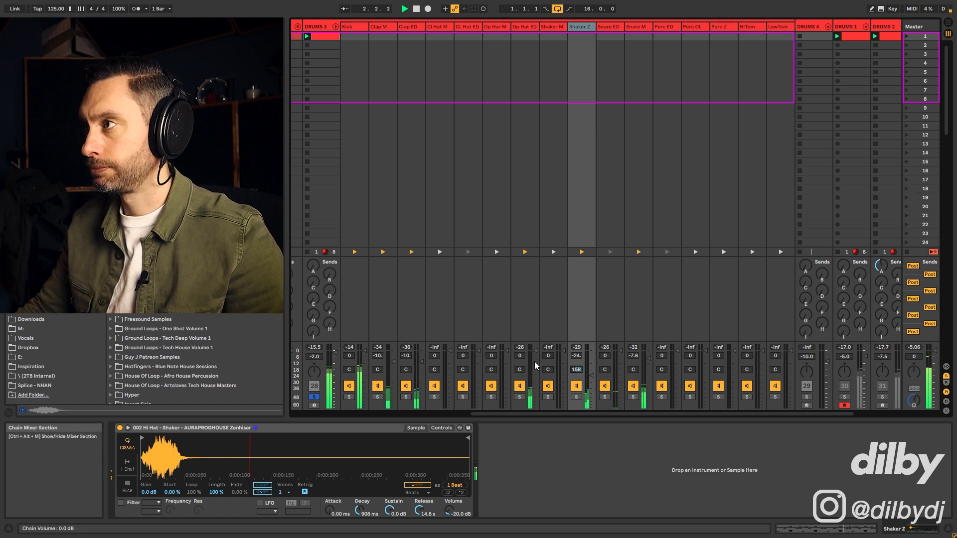
key("space")
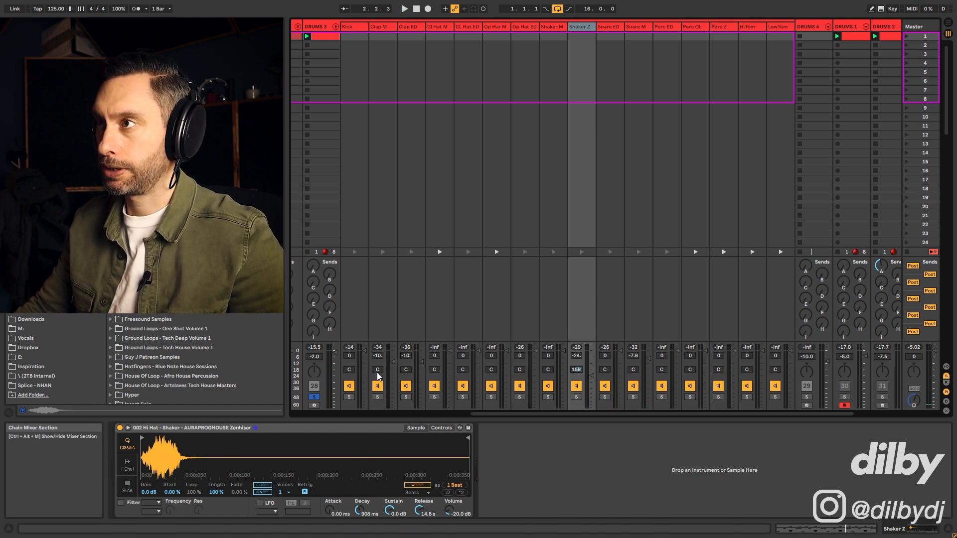
- Pan Clap M to 9L, Clap ED to 9R and Op Hat ED slightly left, checking the stereo spread in playback
left_click_drag(377, 369, 405, 371)
key("space")
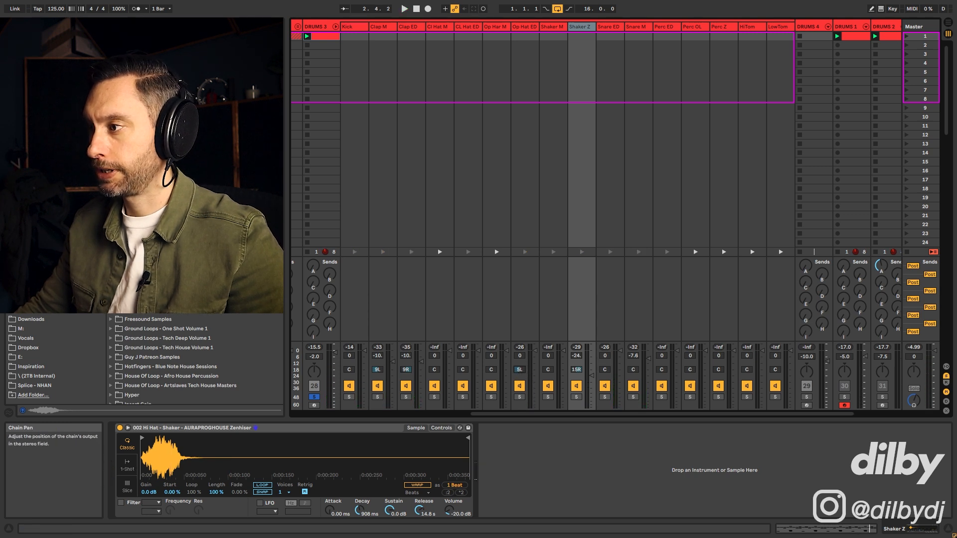
key("space")
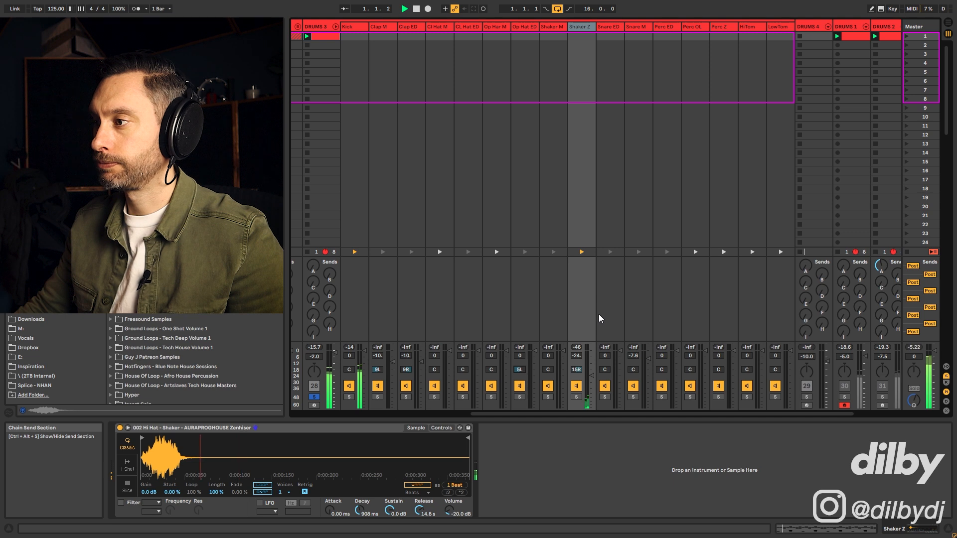
left_click_drag(520, 370, 519, 372)
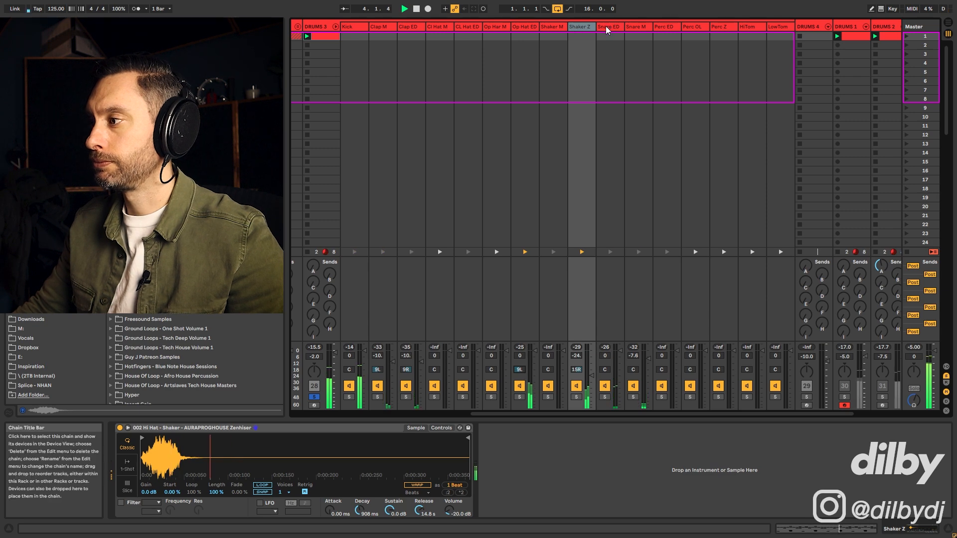
- Start a one-bar beat on the DRUMS 4 track with Kick notes on all four beats
left_click(335, 26)
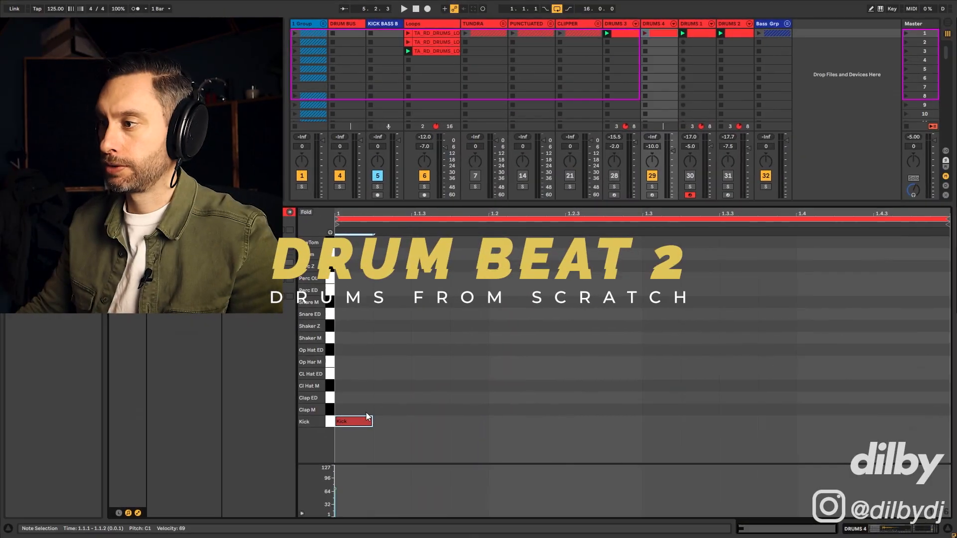
double_click(505, 421)
double_click(660, 421)
double_click(817, 421)
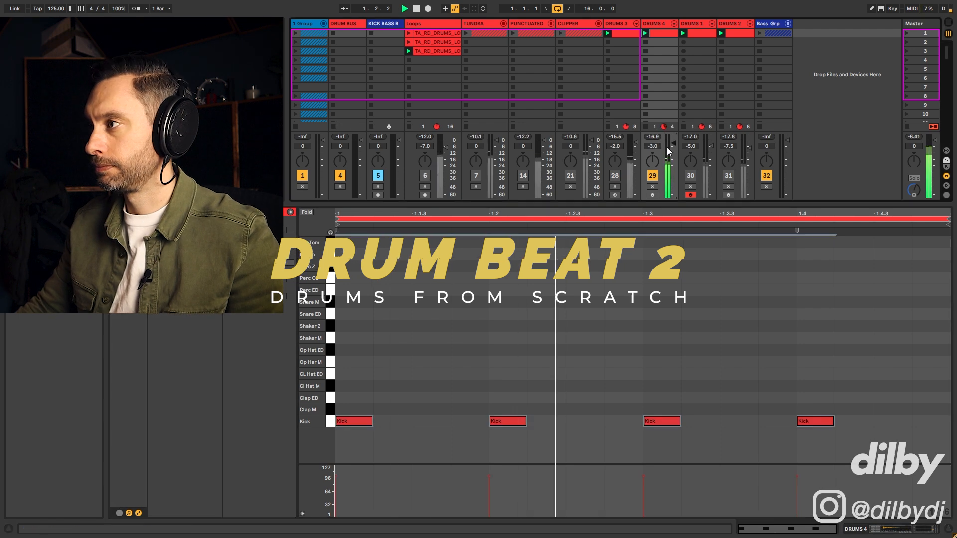
- Set the DRUMS 4 track volume to -2 dB
left_click(653, 146)
type("-2")
key("Return")
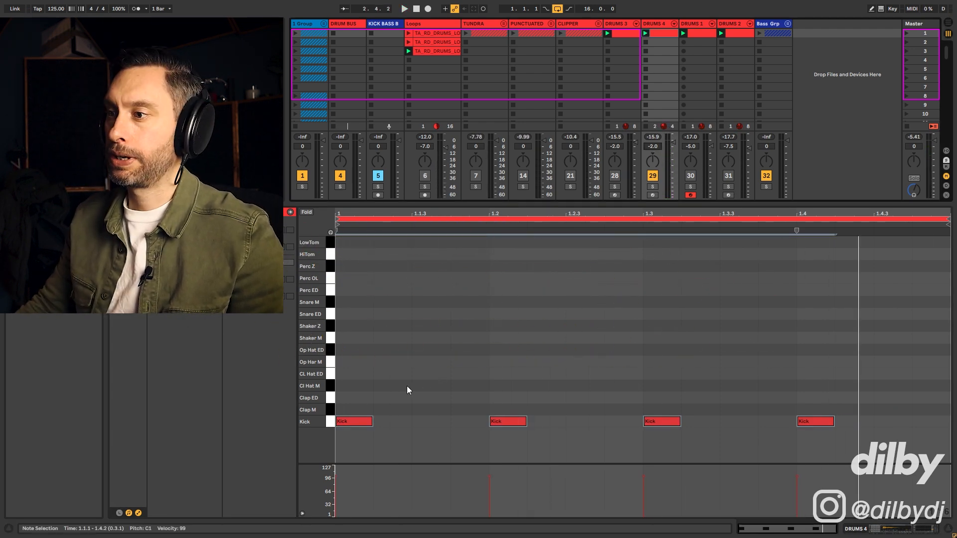
- Fill the Clap ED lane with sixteenth notes across the whole bar
double_click(346, 401)
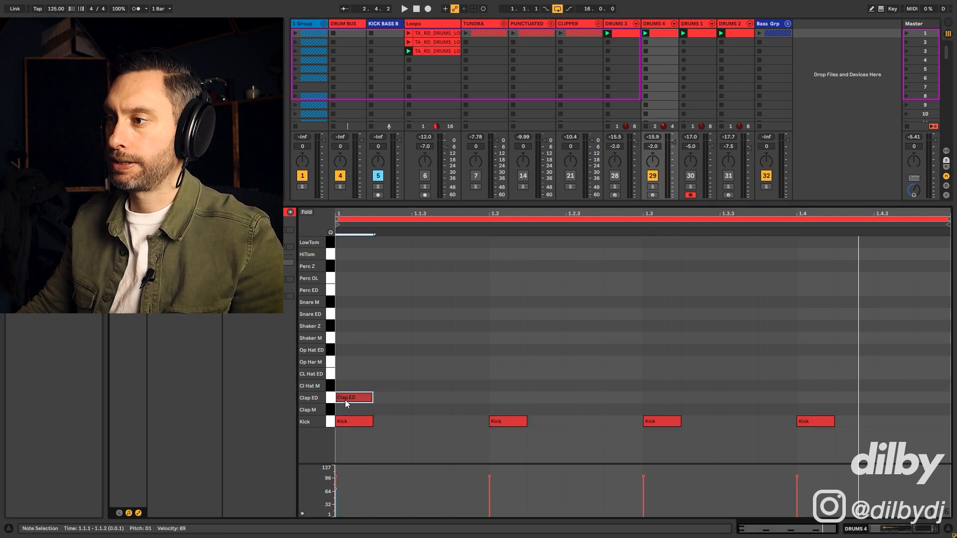
key("ctrl+d")
key("ctrl+d")
key("ctrl+d")
key("ctrl+d")
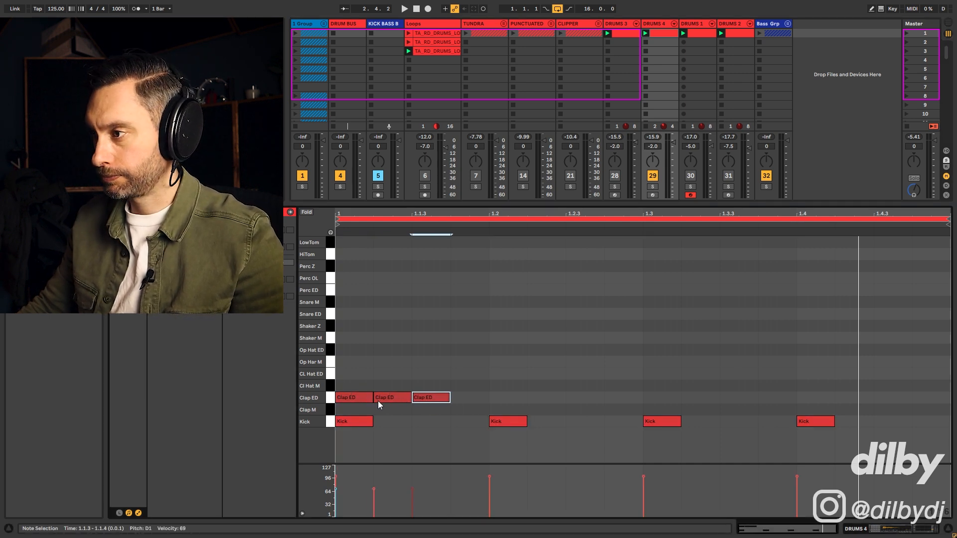
left_click_drag(354, 376, 473, 403)
key("ctrl+d")
key("ctrl+d")
key("ctrl+d")
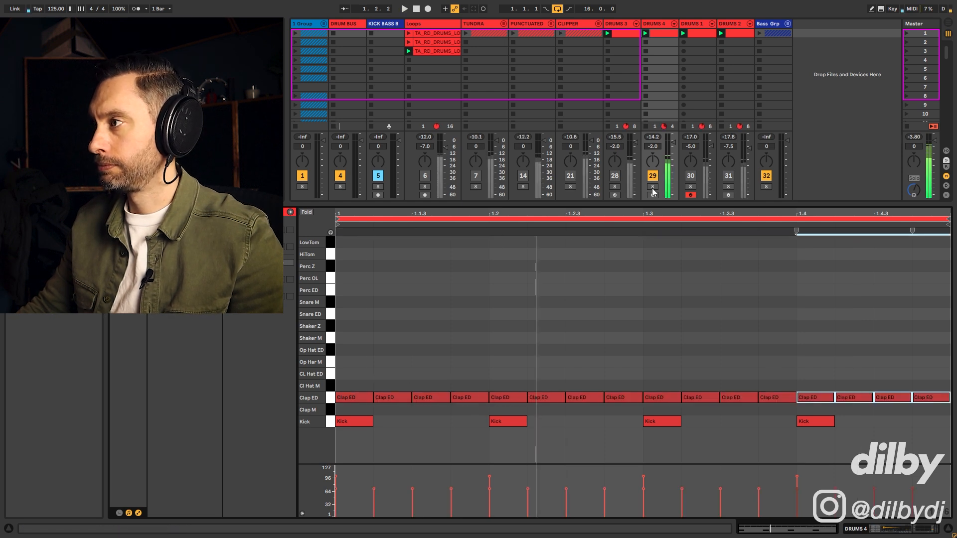
- Move the whole row of sixteenth notes up from Clap ED to the CL Hat ED lane and play the beat
left_click_drag(382, 370, 941, 410)
key("Up")
key("Up")
key("space")
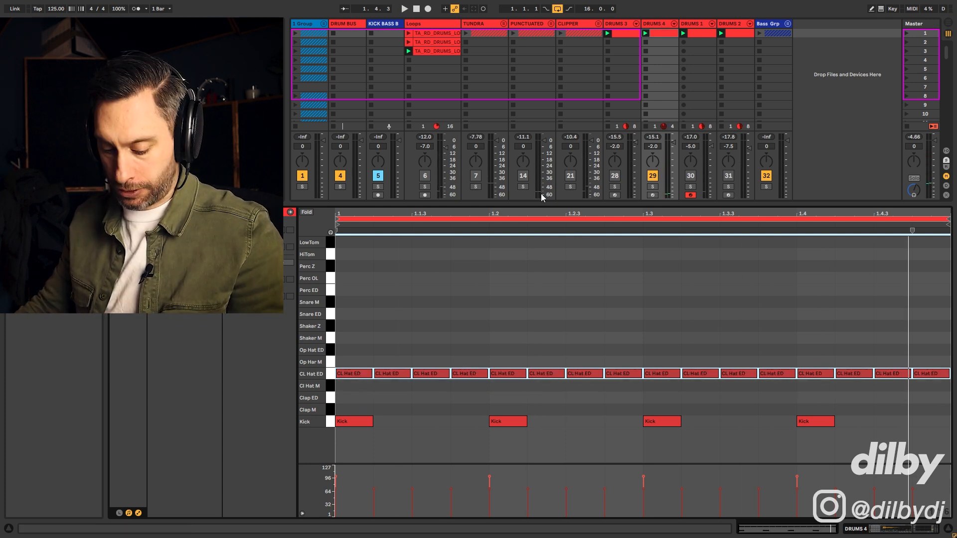
- Copy LFOTool from the DRUMS 4 device chain onto the CL Hat ED pad and show the CL Hat ED chain
left_click(662, 23)
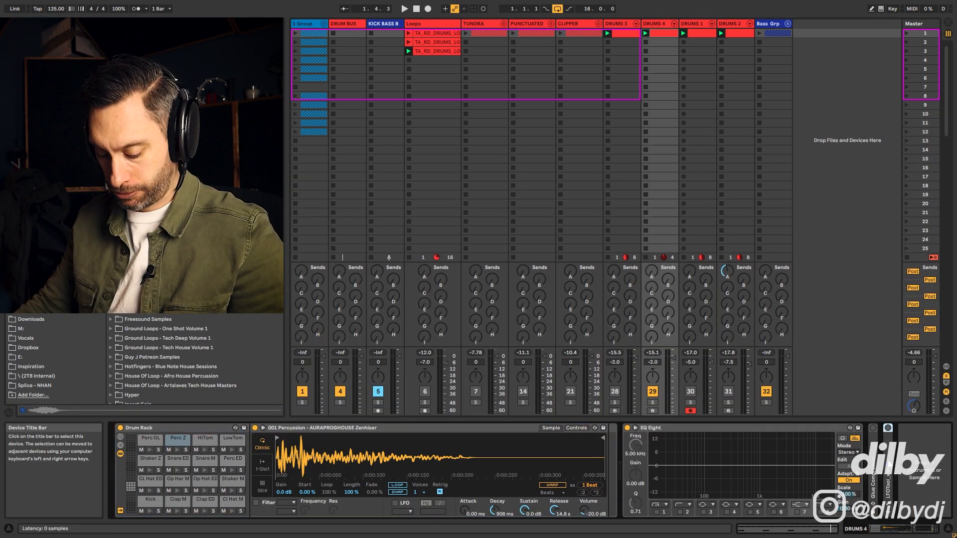
left_click_drag(890, 464, 155, 482)
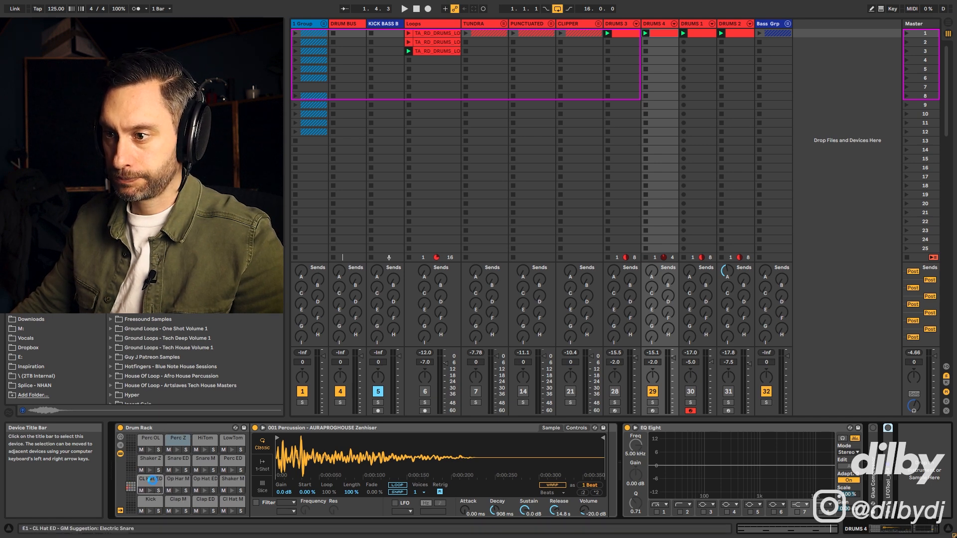
left_click_drag(588, 414, 753, 415)
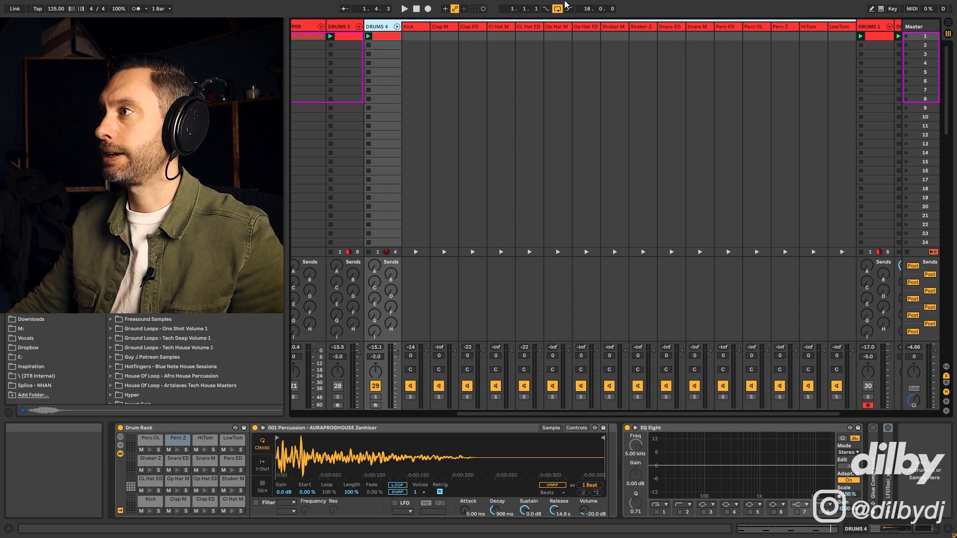
left_click(528, 27)
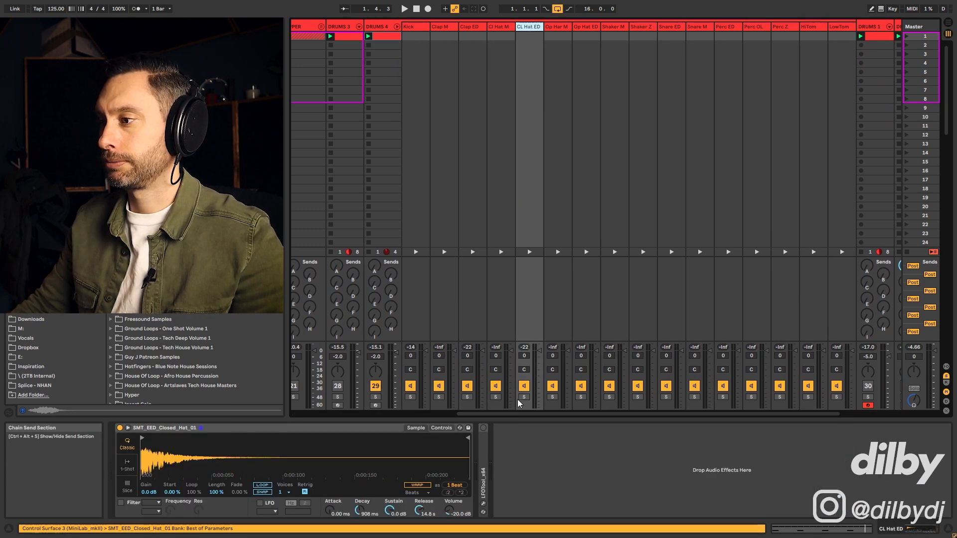
- Expand LFOTool on the CL Hat ED chain, listen to the closed hats soloed, and return to the full beat
left_click(482, 429)
double_click(486, 439)
left_click(524, 398)
key("space")
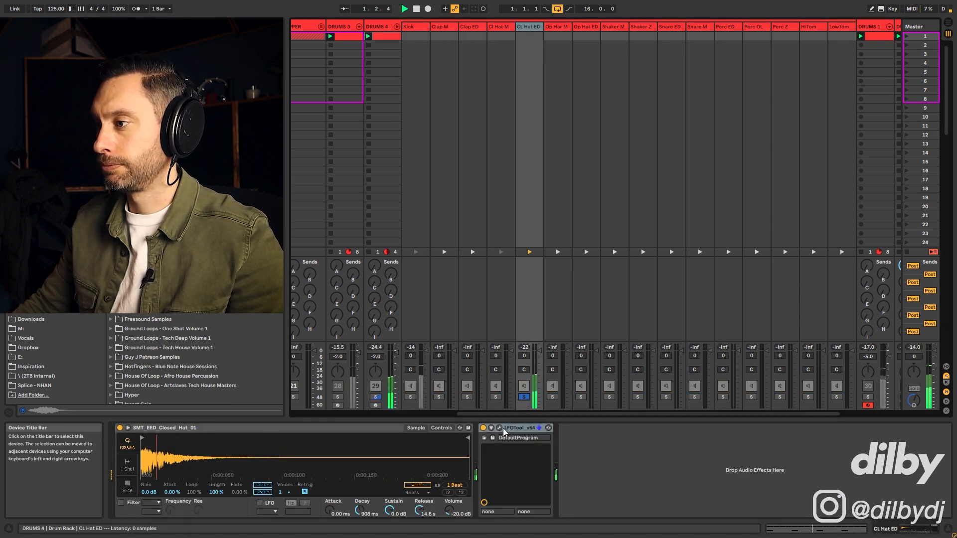
left_click(524, 397)
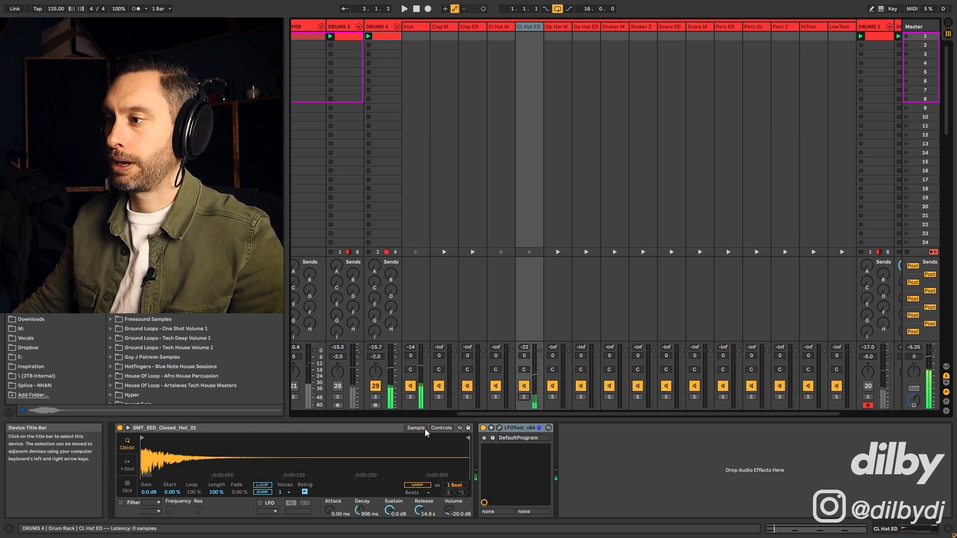
- Set the CL Hat ED sample's random pan to 9.4% and its chain volume to -6.0 dB while the beat plays
left_click(441, 428)
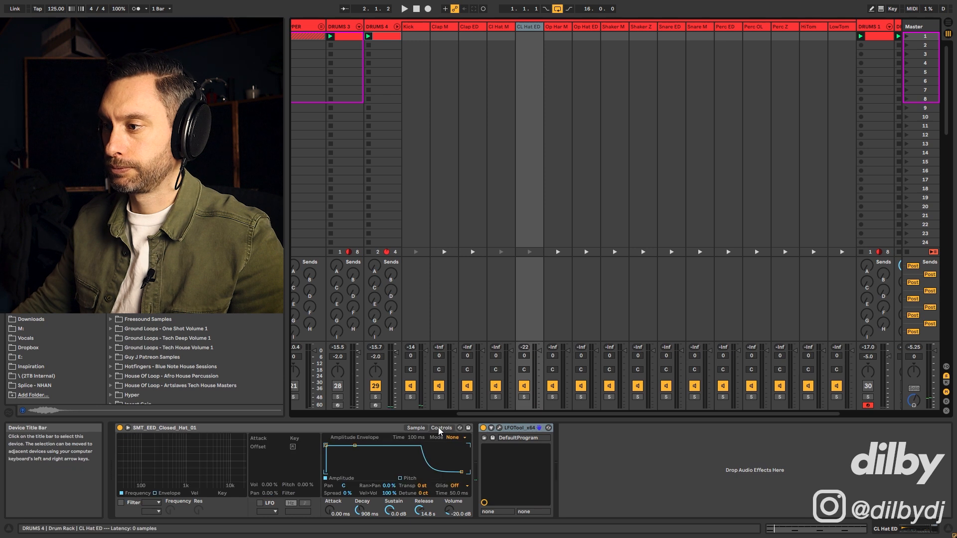
left_click(389, 485)
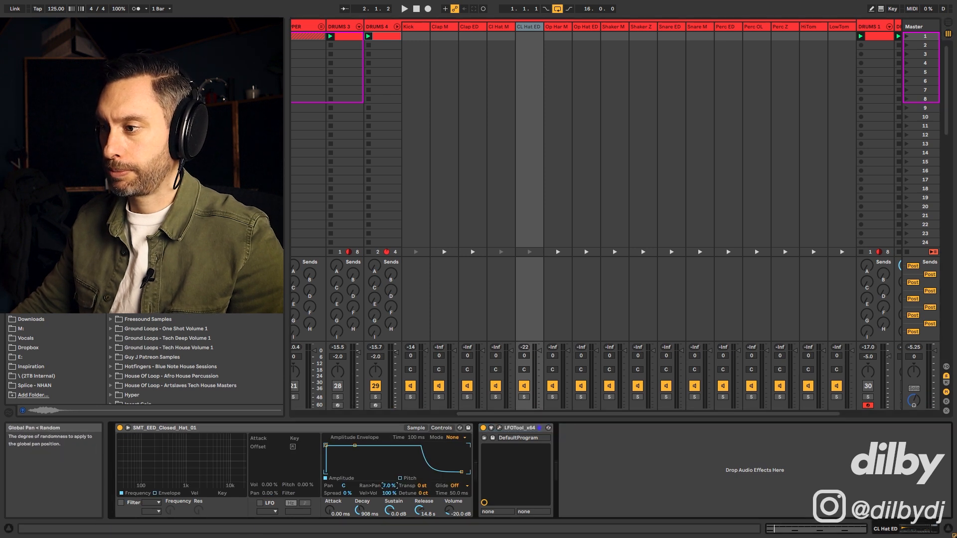
key("space")
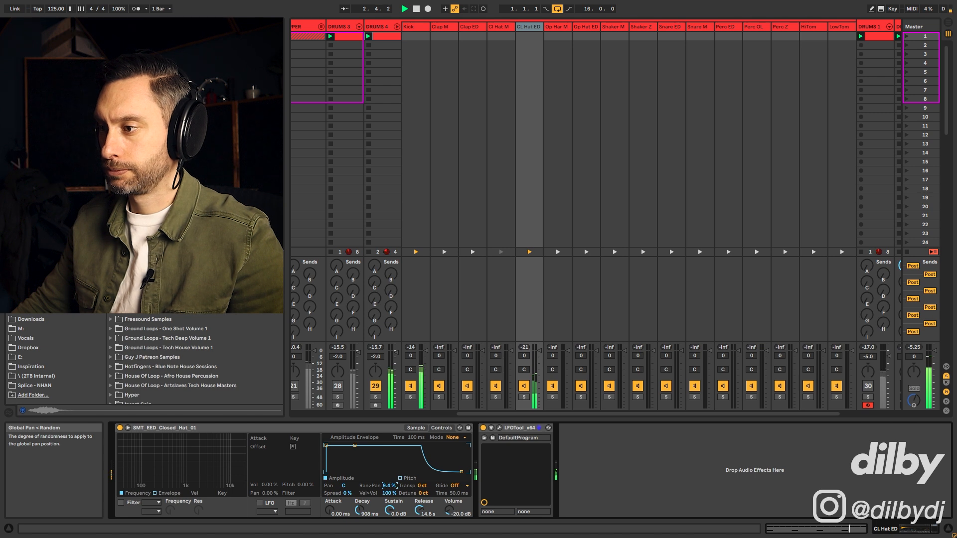
left_click(539, 351)
left_click_drag(538, 351, 538, 354)
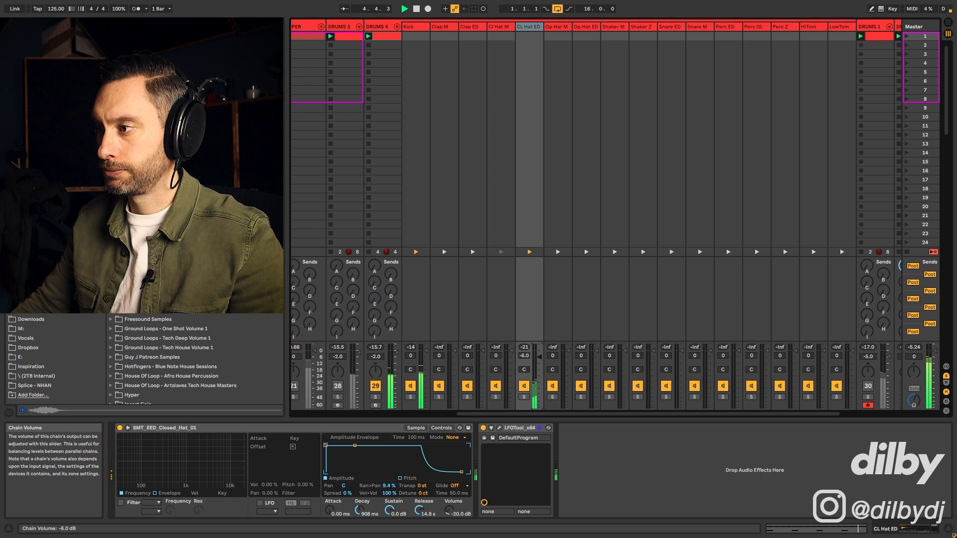
key("space")
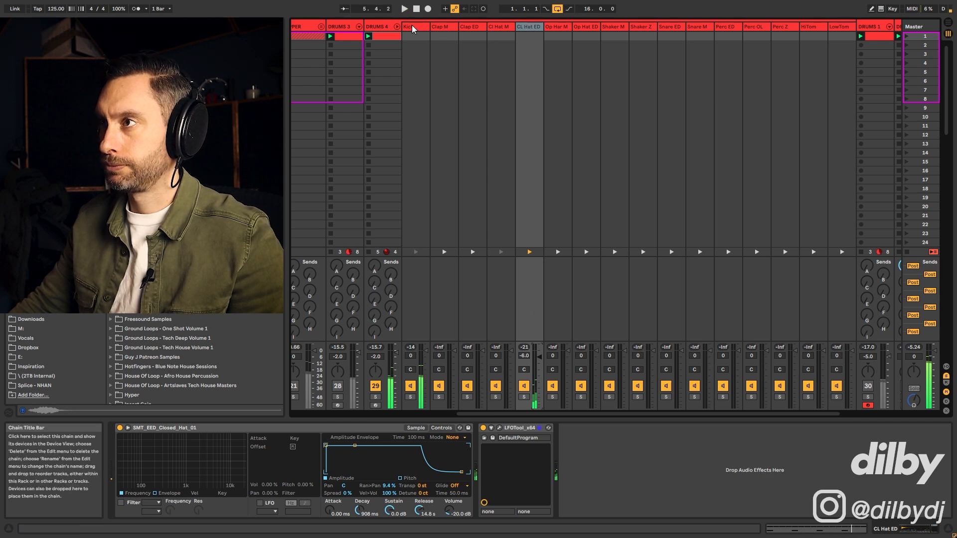
- Hot-swap the Kick pad's sample, stepping through the OSCAR L KICK files to OSCAR L KICK_11 - Dm.wav
left_click(415, 27)
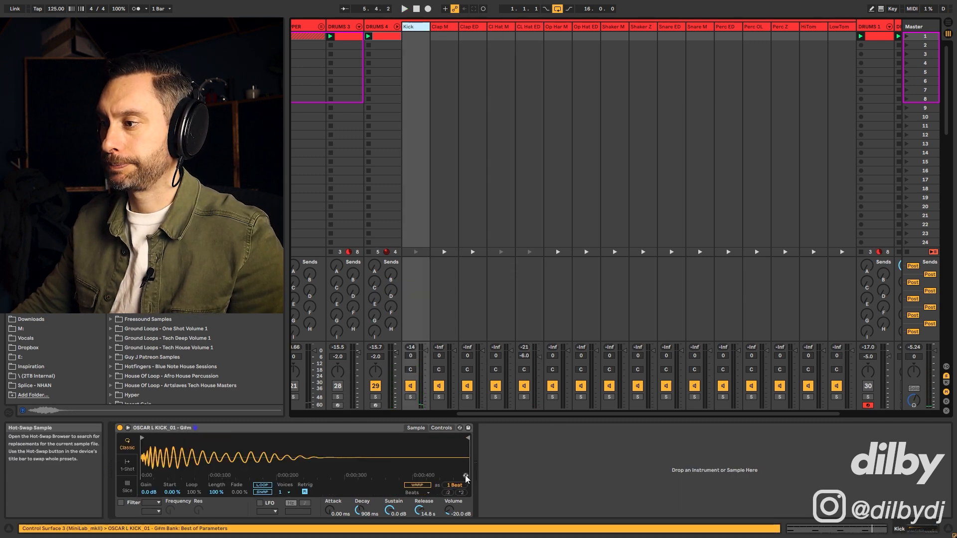
scroll(189, 369, "down", 10)
left_click(190, 389)
key("Down")
key("Down")
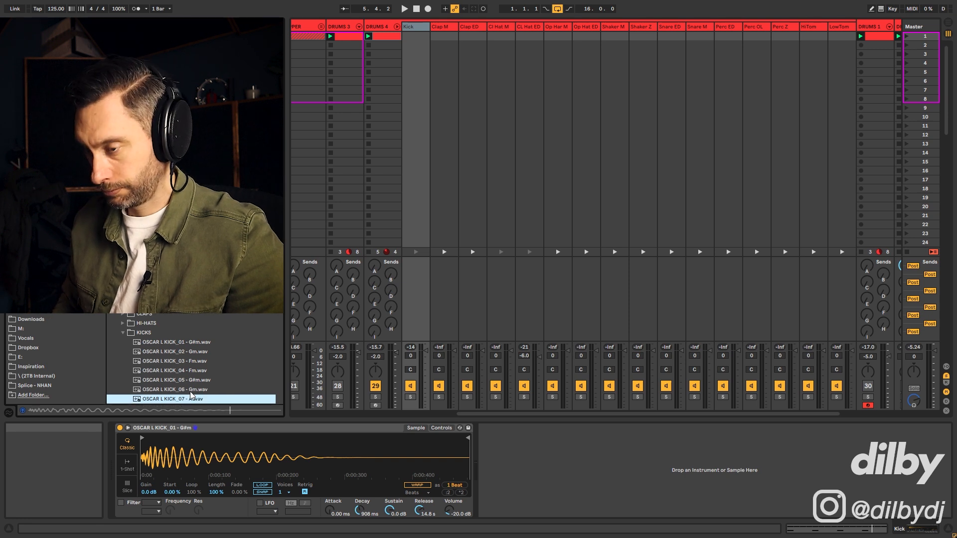
key("Down")
key("Down")
key("Down")
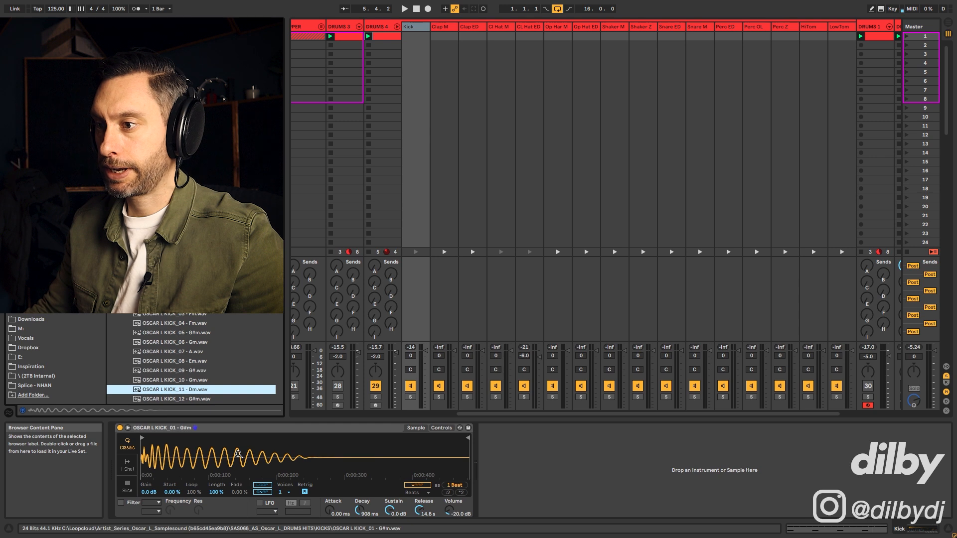
- Play the beat and audition further kick replacements one by one up to OSCAR L KICK_24 - Fm.wav
key("space")
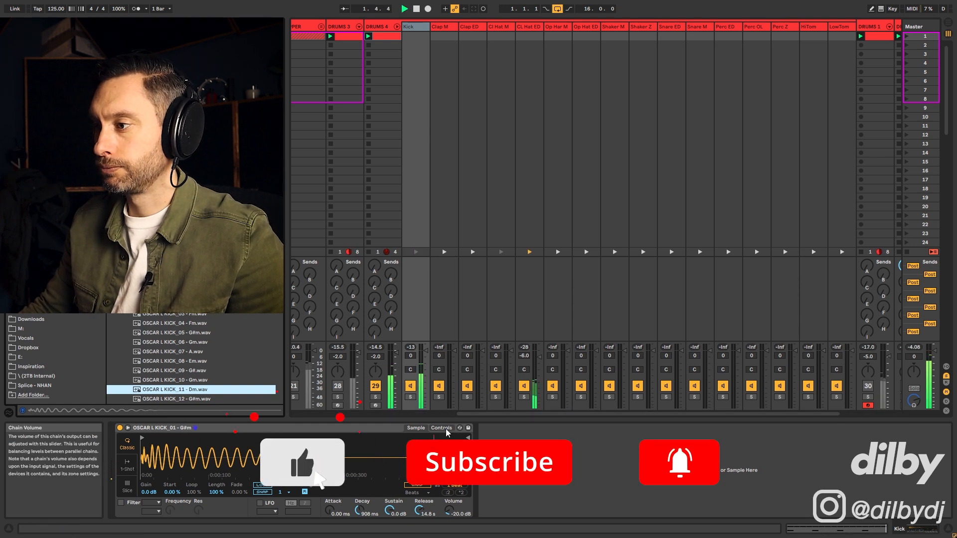
key("Down")
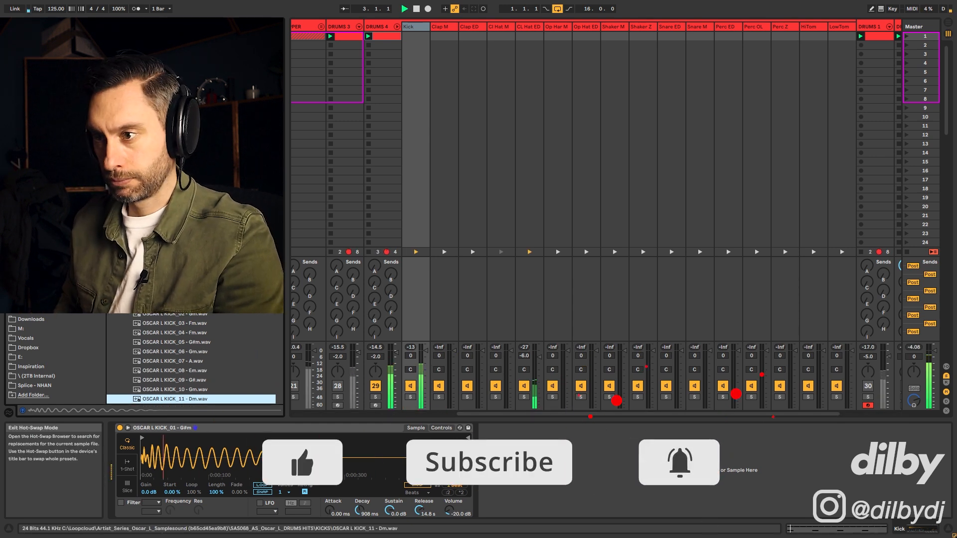
key("Down")
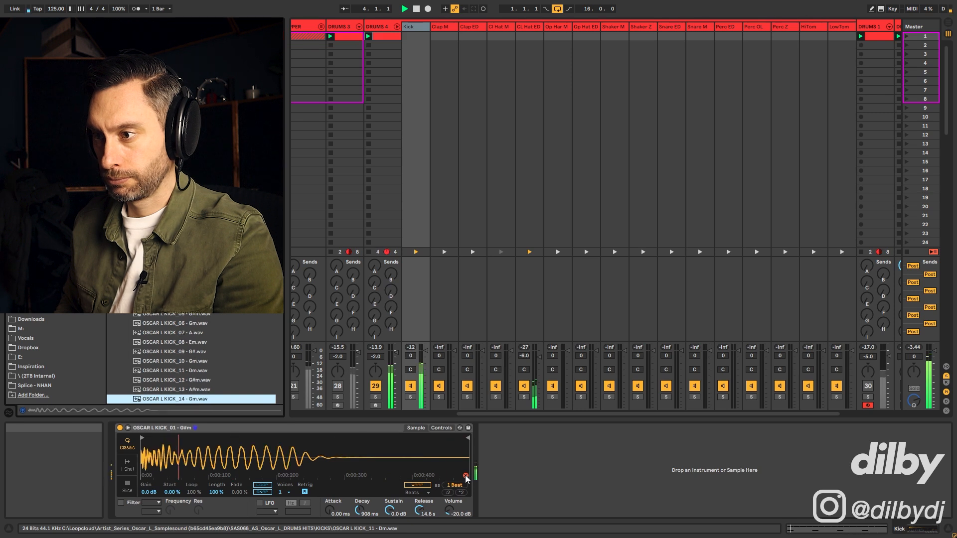
key("Down")
key("Down")
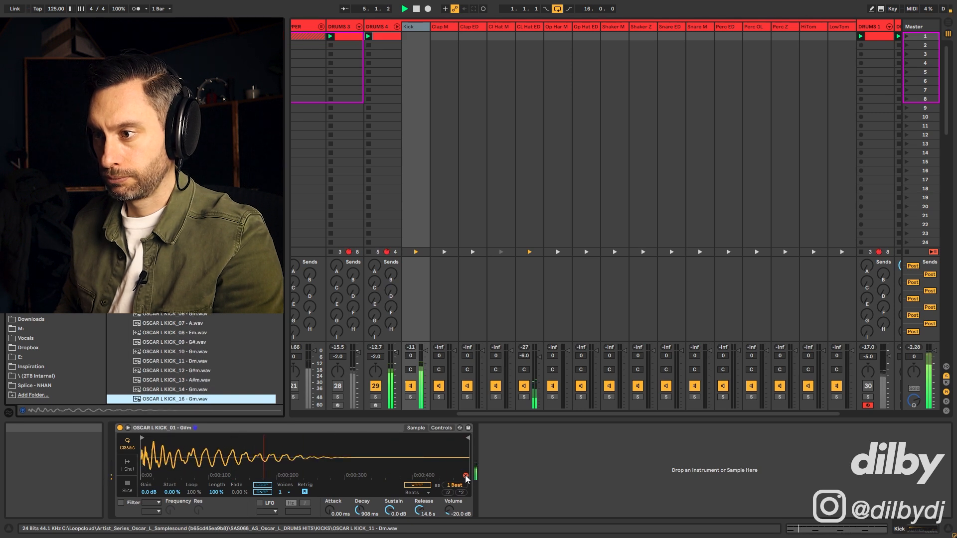
key("Down")
key("Down")
key("Down")
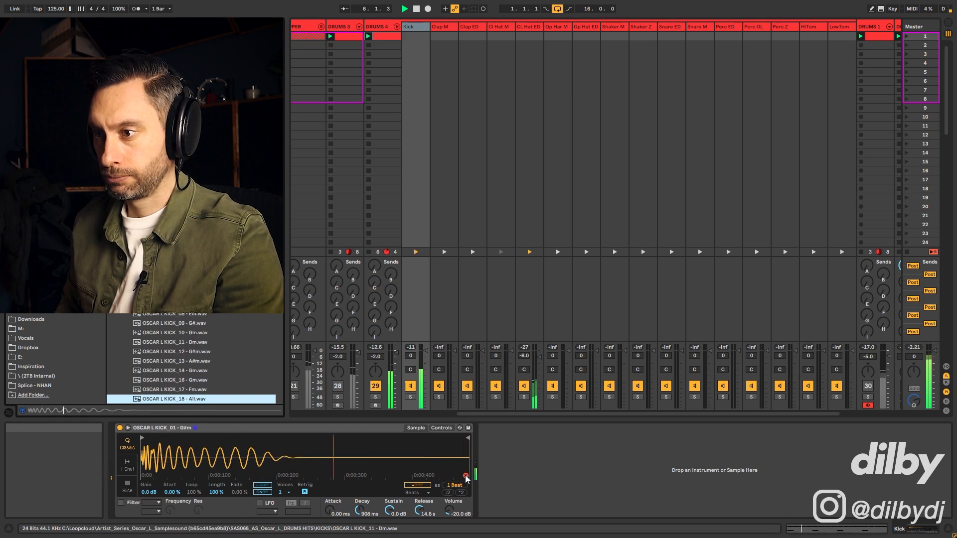
key("Down")
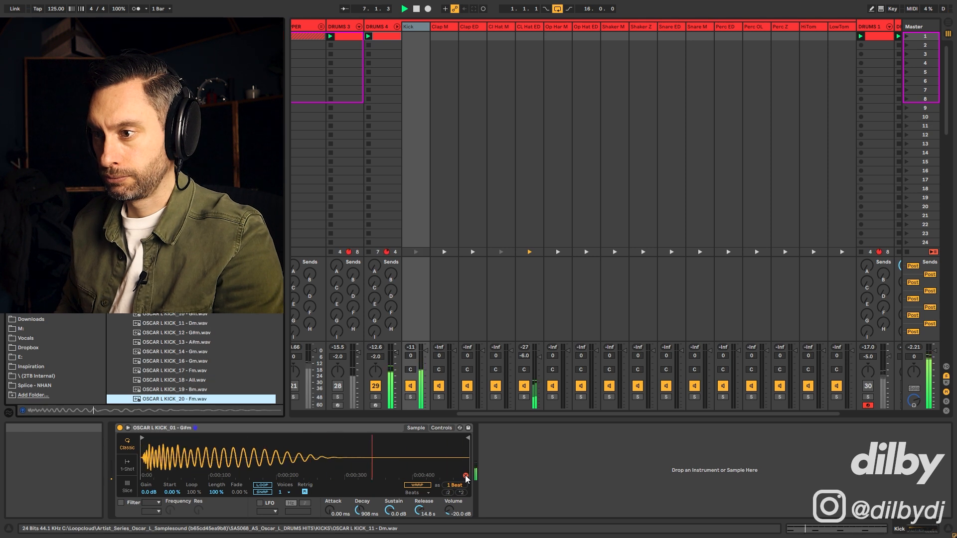
key("Down")
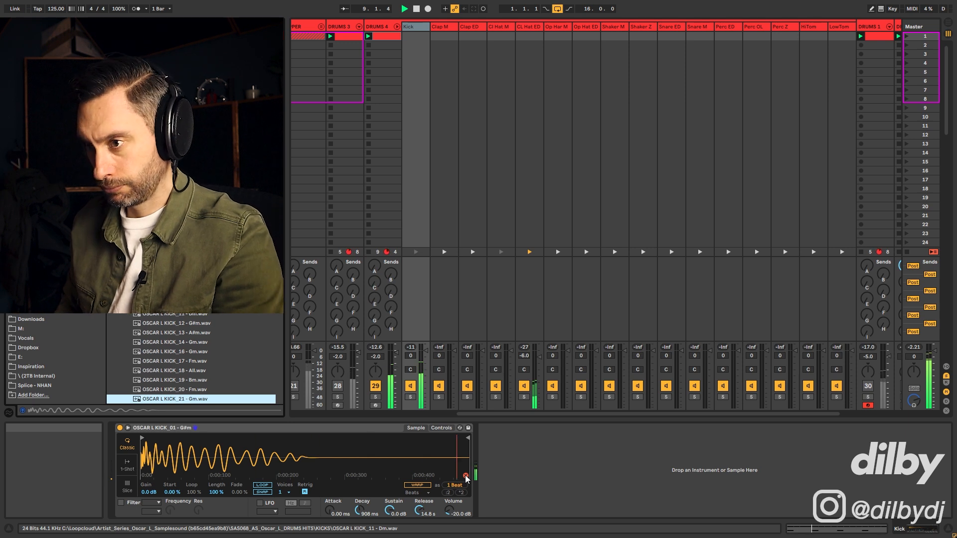
key("Down")
key("Down")
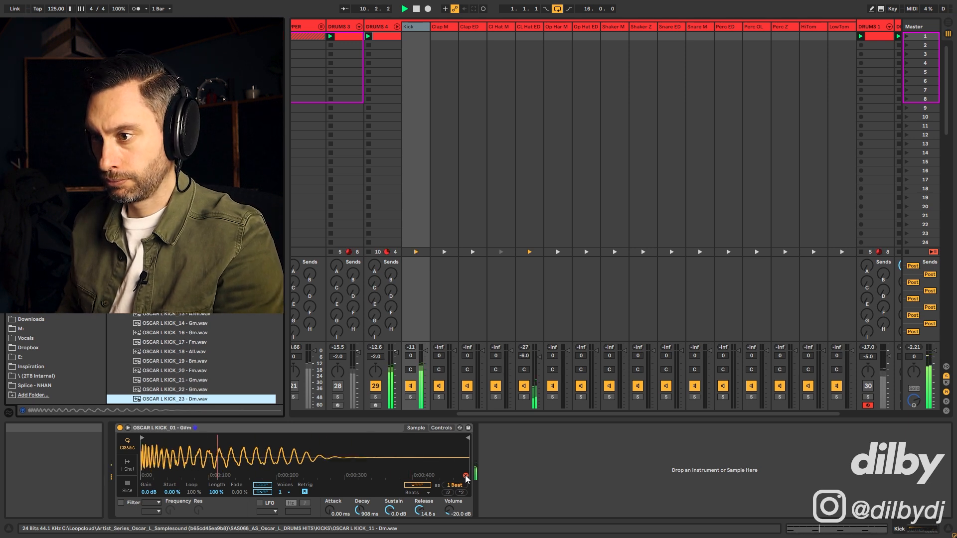
key("Down")
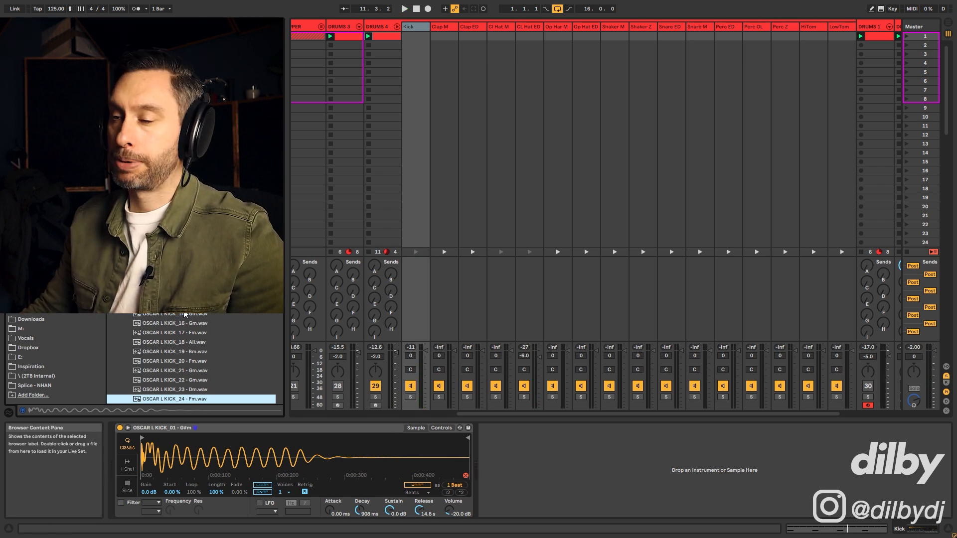
- Preview the Perc OL pad of DRUMS 4, add a slightly lengthened Perc OL note at 1.2.3, and play the beat
left_click(386, 38)
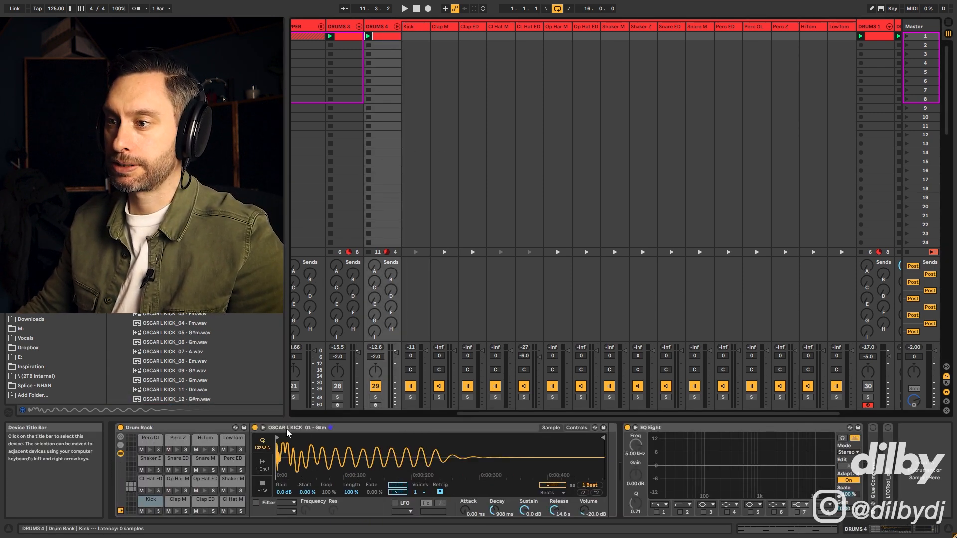
left_click(152, 438)
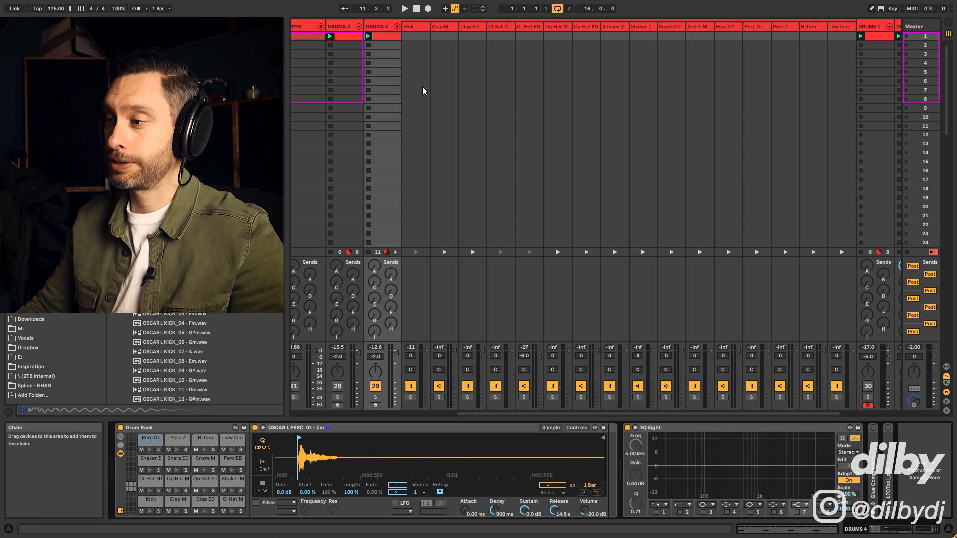
left_click(151, 451)
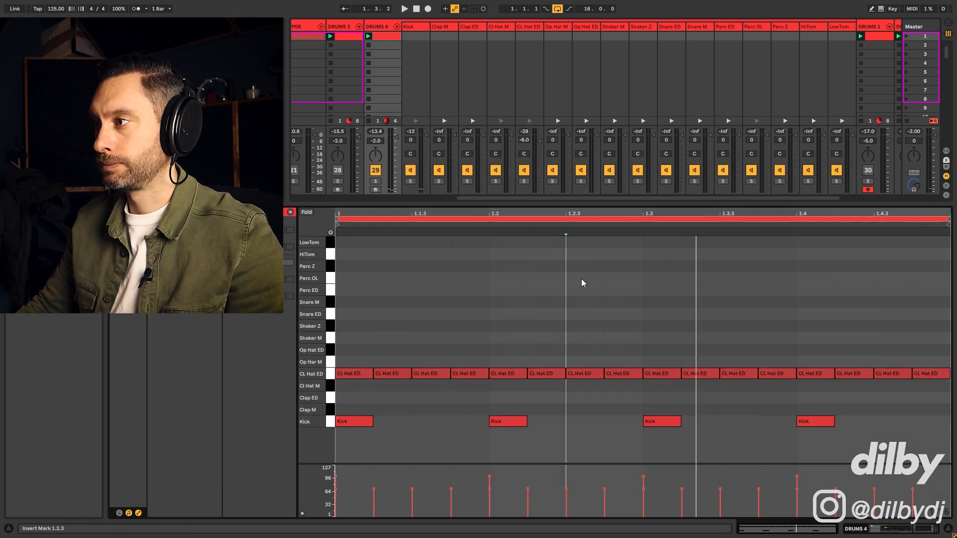
double_click(582, 278)
key("space")
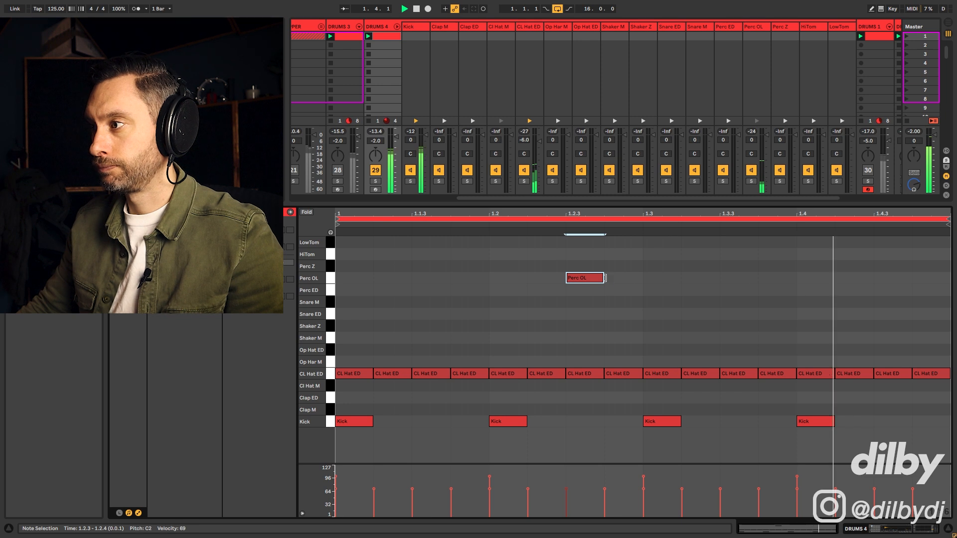
left_click_drag(603, 277, 608, 278)
left_click(591, 278)
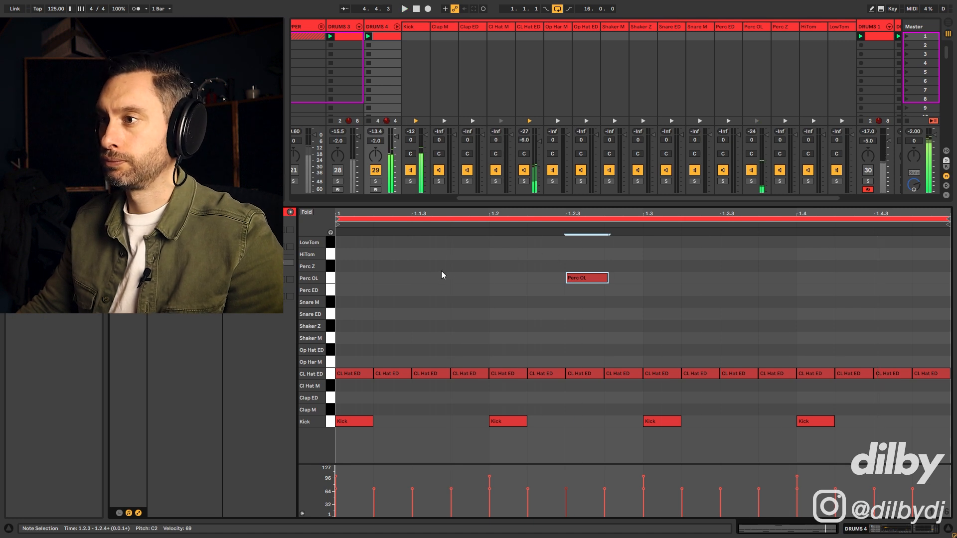
key("space")
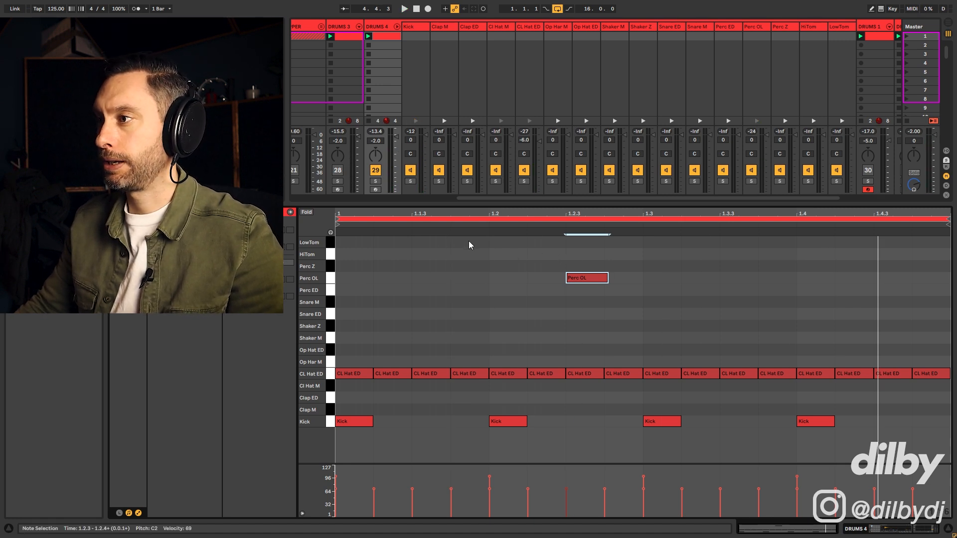
- Add LowTom notes at 1.1.4, 1.2.3 and 1.4.3 and lower the LowTom chain volume to -7.6 dB during playback
double_click(468, 242)
key("space")
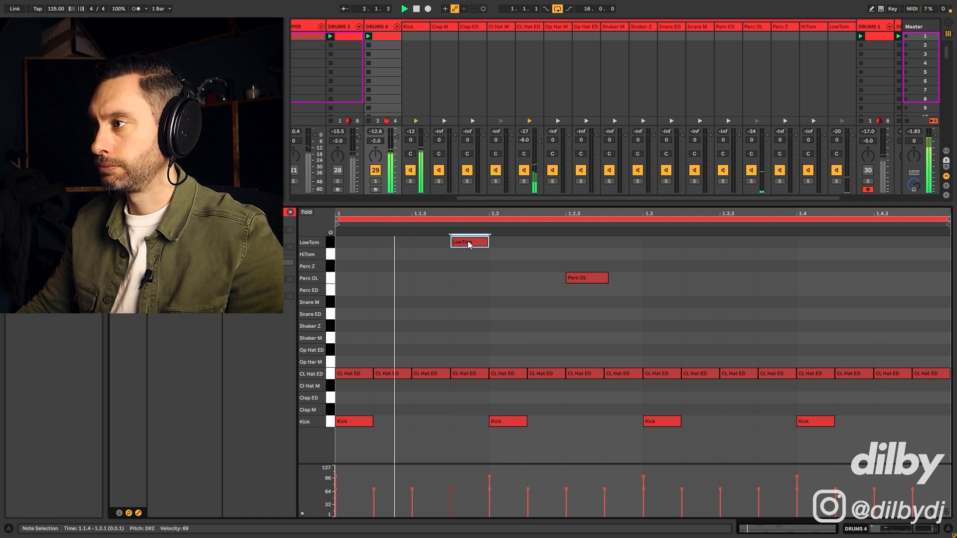
left_click_drag(468, 244, 588, 245)
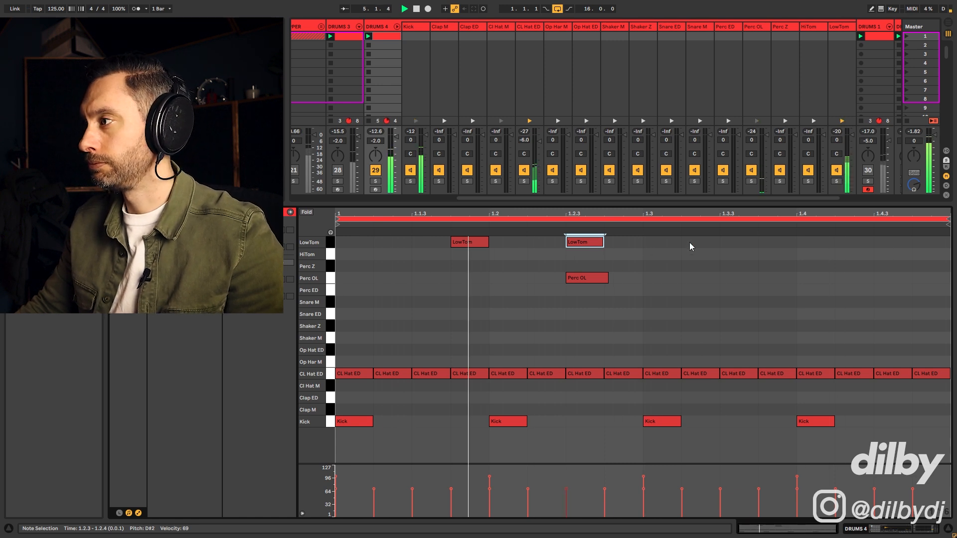
left_click_drag(596, 242, 903, 245)
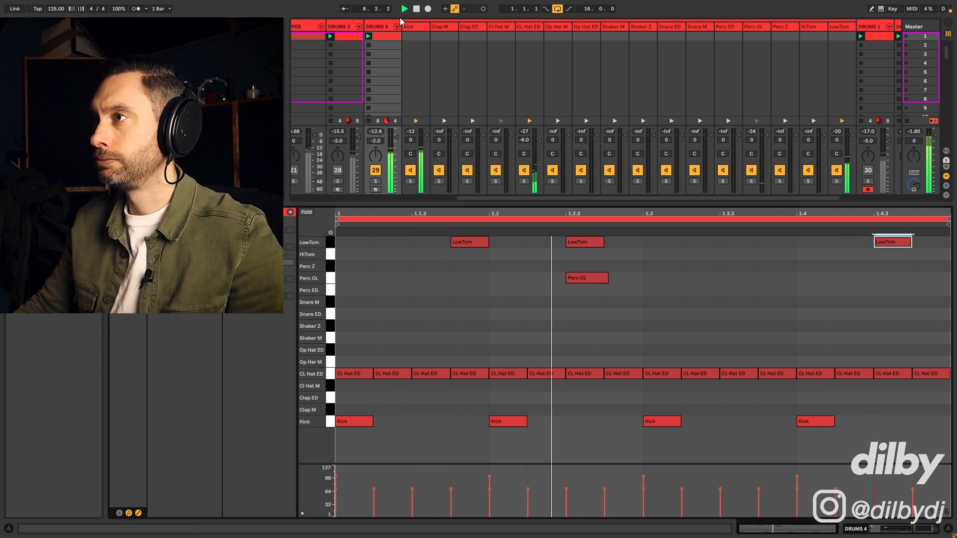
left_click_drag(853, 135, 854, 146)
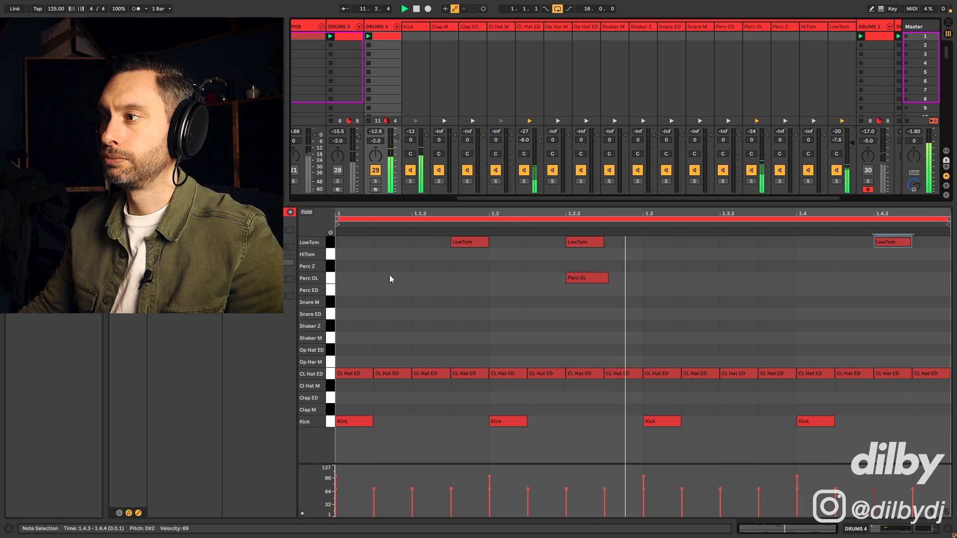
- Preview the Perc ED sound, add a Perc ED note at 1.3.3, listen to it, and move it to 1.2
left_click(579, 280)
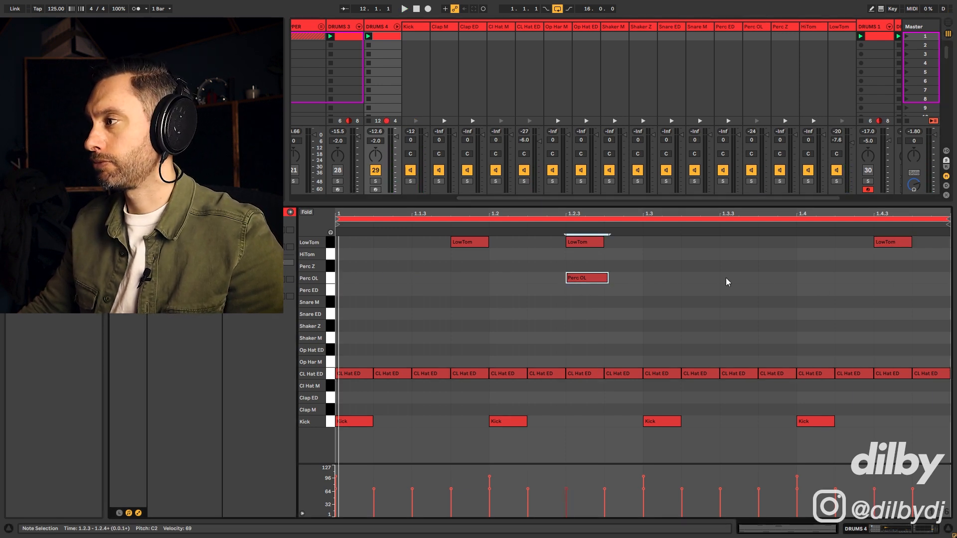
left_click(328, 288)
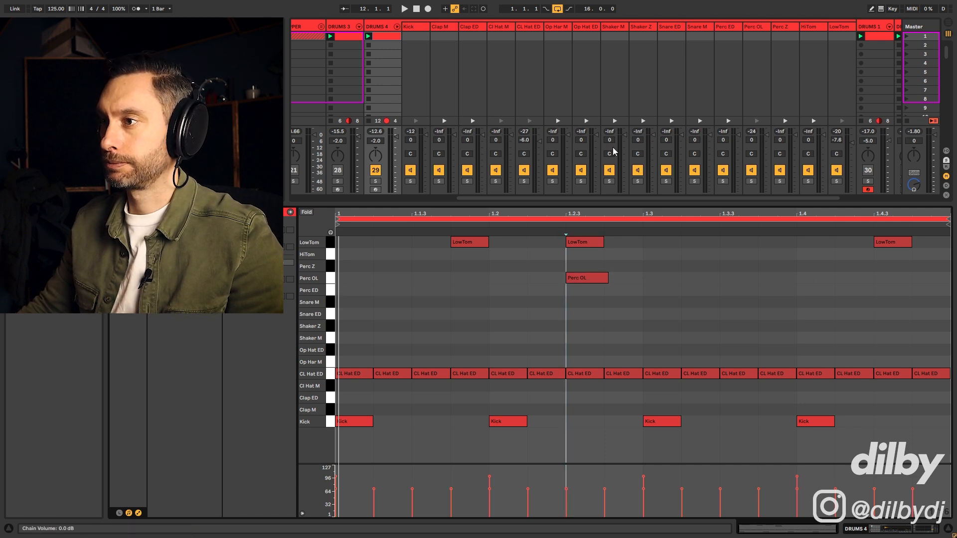
double_click(741, 289)
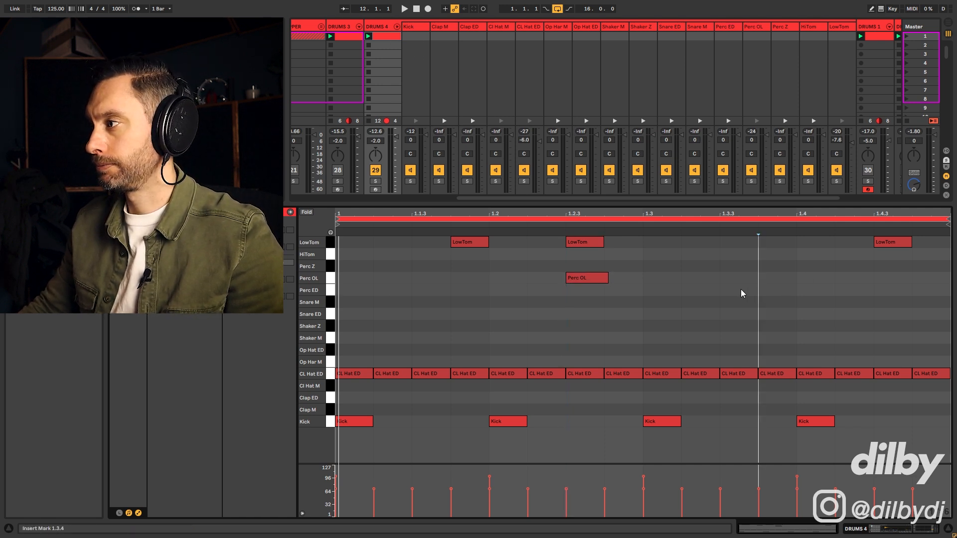
key("space")
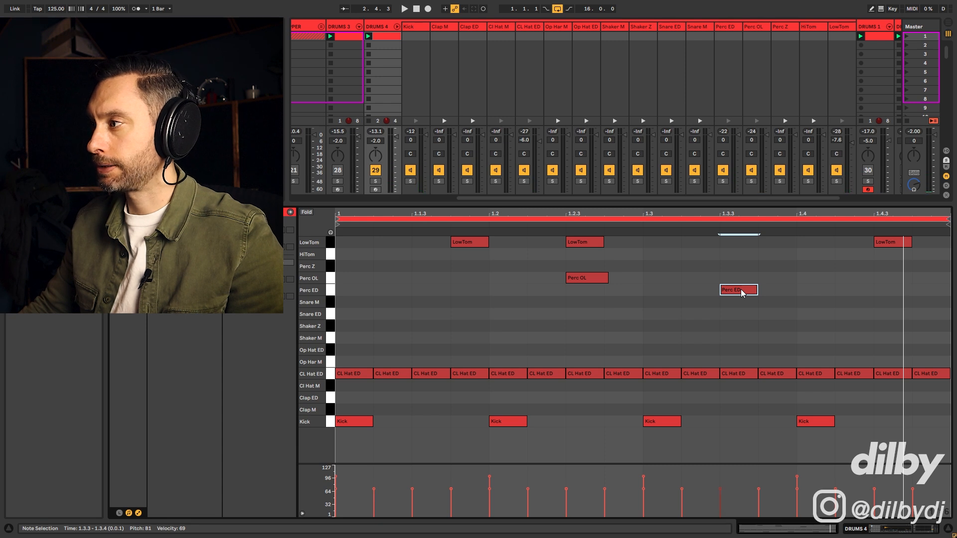
left_click_drag(742, 292, 506, 293)
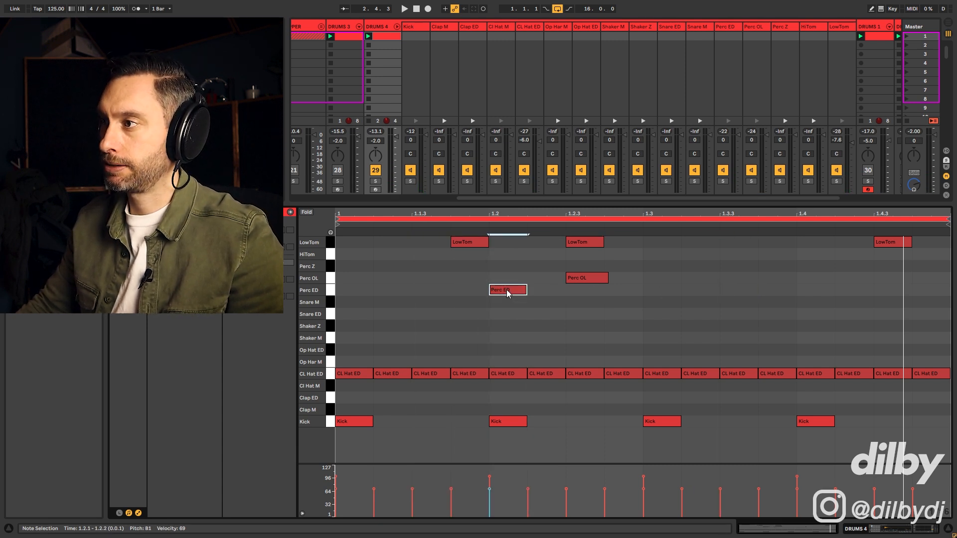
- Add a second Perc ED note at 1.4, copy it to 1.3.4, and set the copy's velocity to 50 during playback
double_click(805, 299)
key("space")
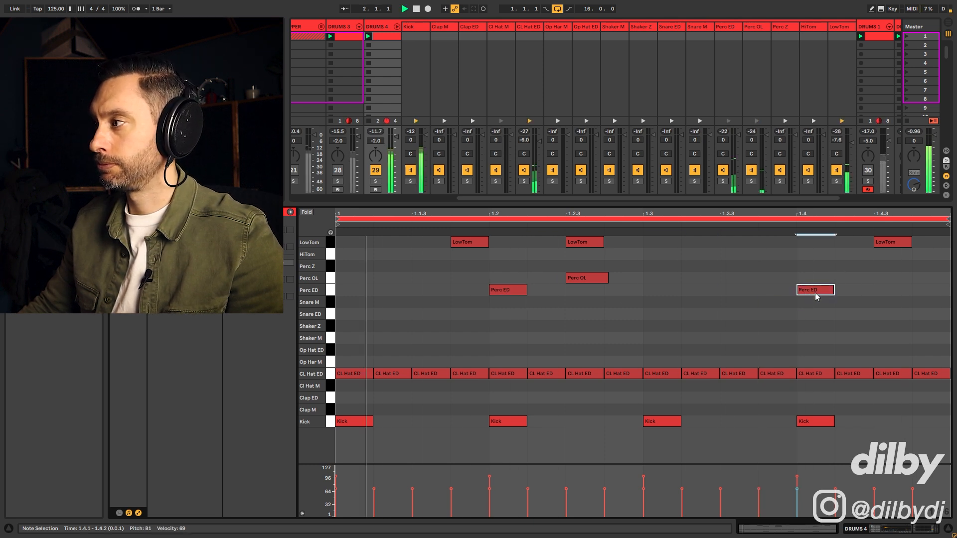
left_click_drag(818, 291, 771, 292)
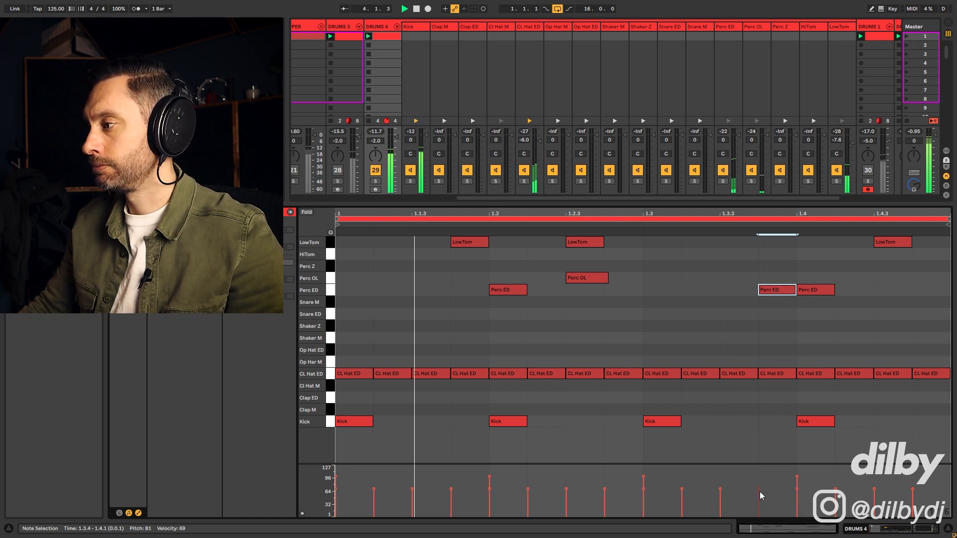
left_click_drag(759, 491, 759, 498)
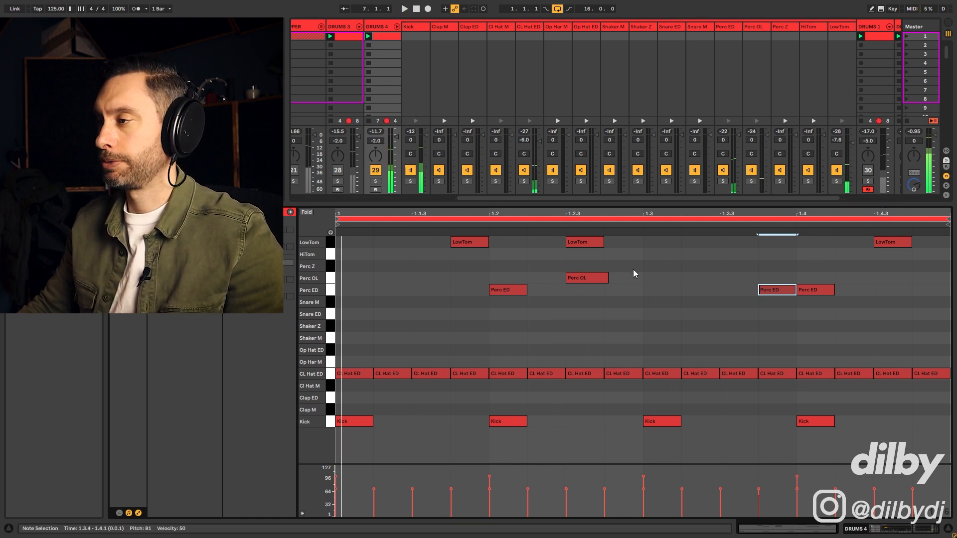
- Add a Perc Z note at 1.3.4, listen to it in the beat, and move it to 1.4.3
double_click(738, 268)
left_click_drag(736, 266, 782, 266)
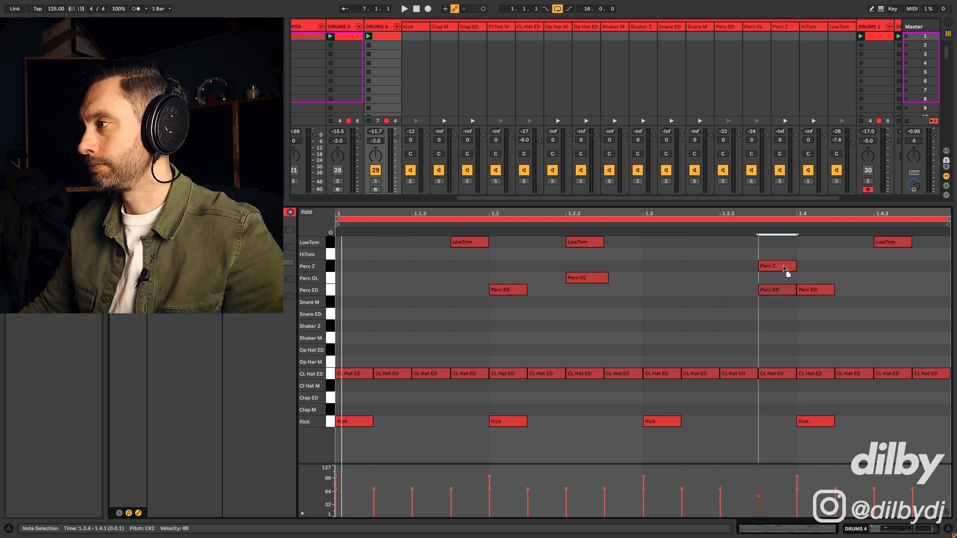
key("space")
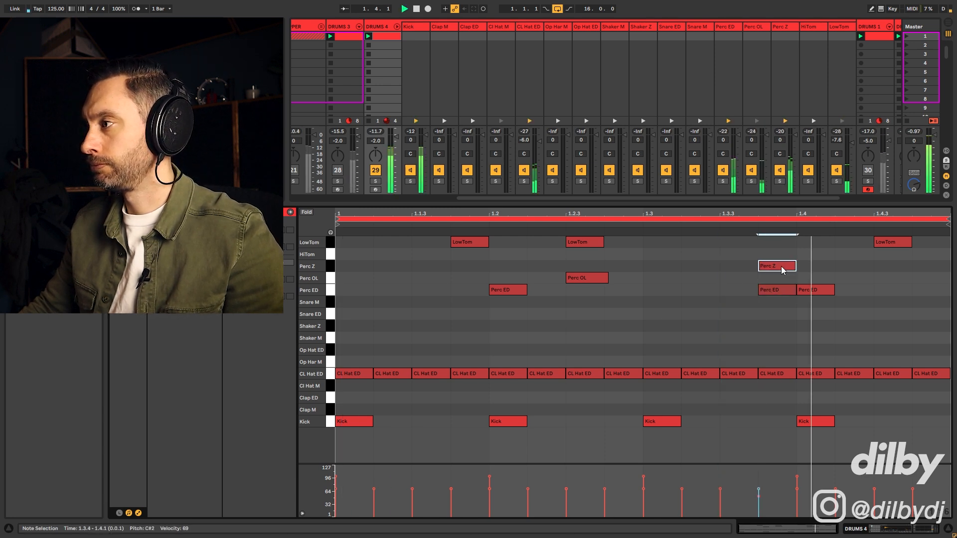
left_click_drag(781, 267, 889, 270)
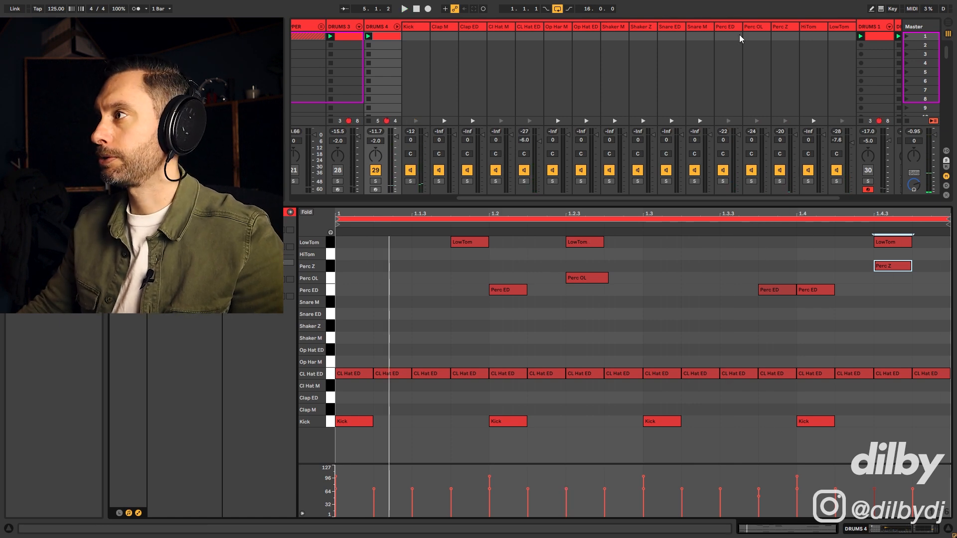
- Hot-swap the Perc Z sample through the next sounds in the AURAPROGHOUSE Drum Hits - 05 Percussion folder during playback
left_click(775, 31)
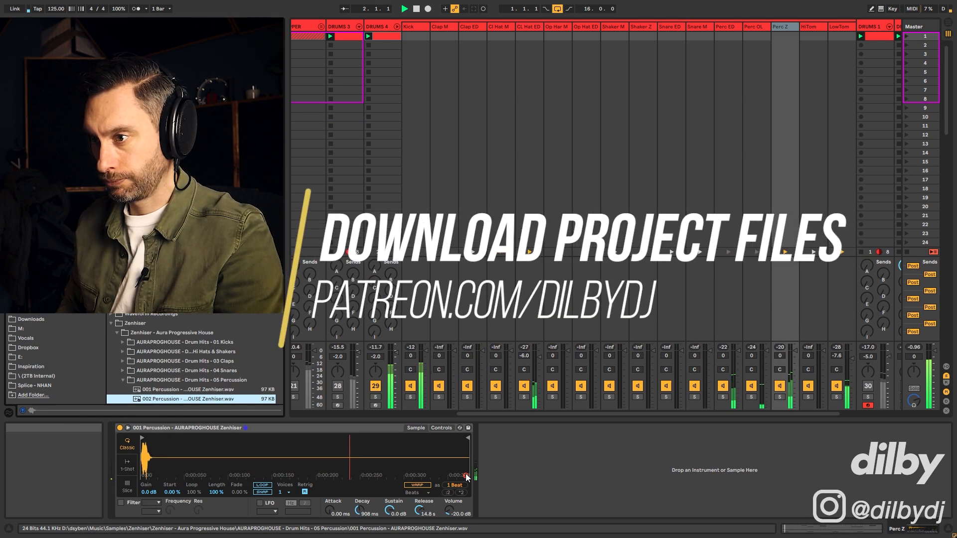
key("Down")
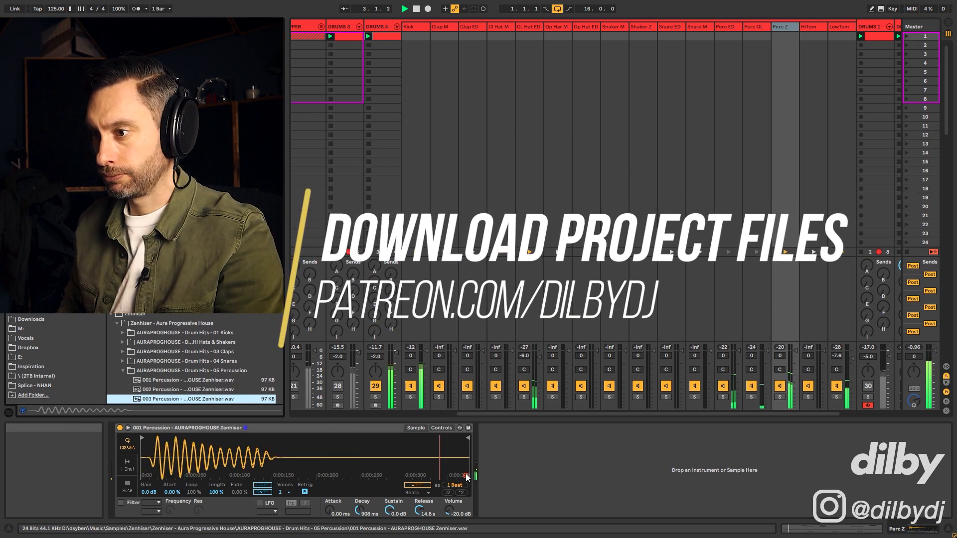
key("Down")
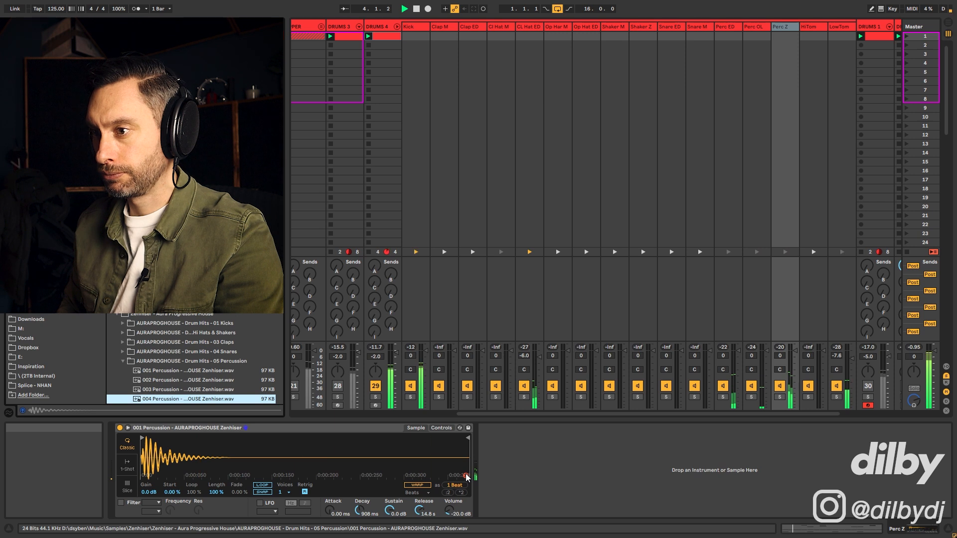
key("Down")
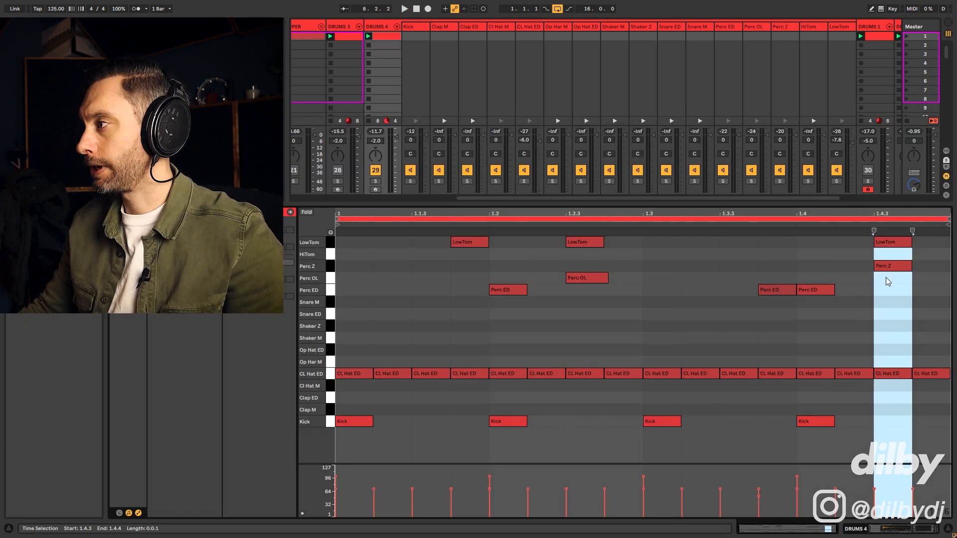
- Try the Perc Z note at 1.4.4 and 1.4.2 during playback, and return it to 1.4.3
double_click(886, 267)
left_click_drag(886, 266, 918, 267)
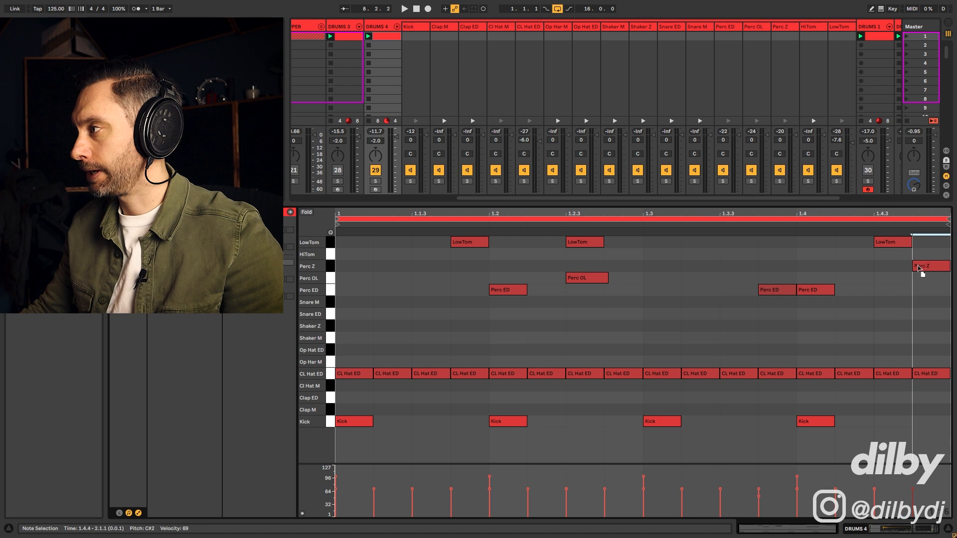
key("space")
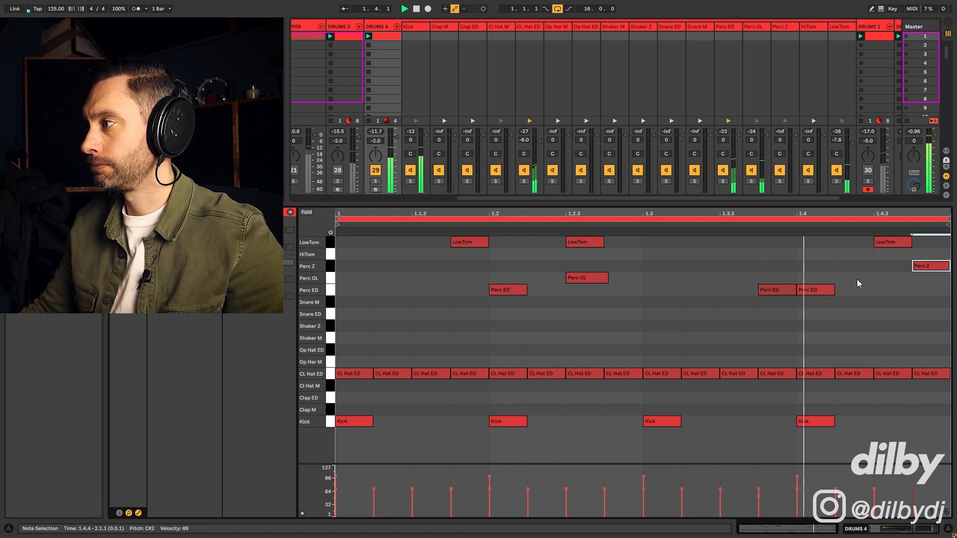
left_click_drag(931, 266, 864, 270)
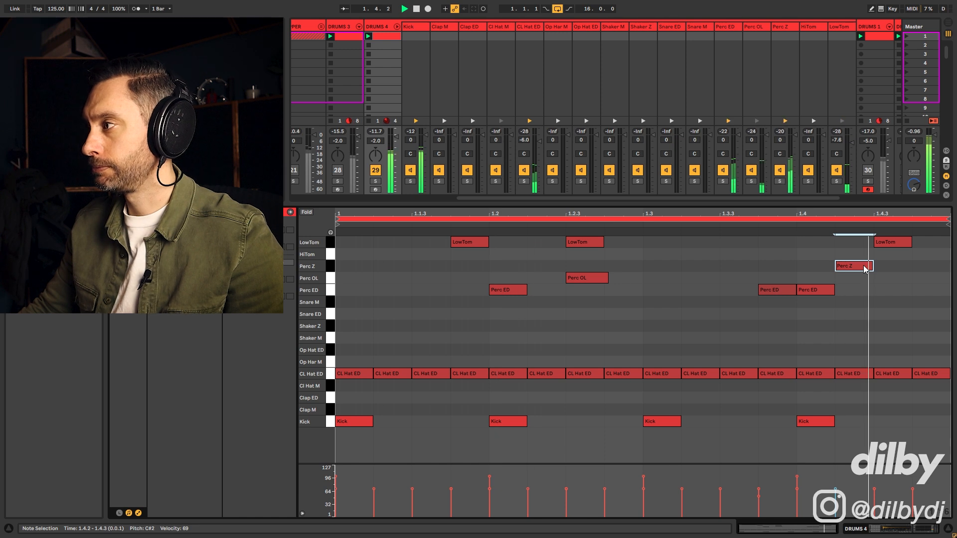
left_click_drag(864, 267, 894, 267)
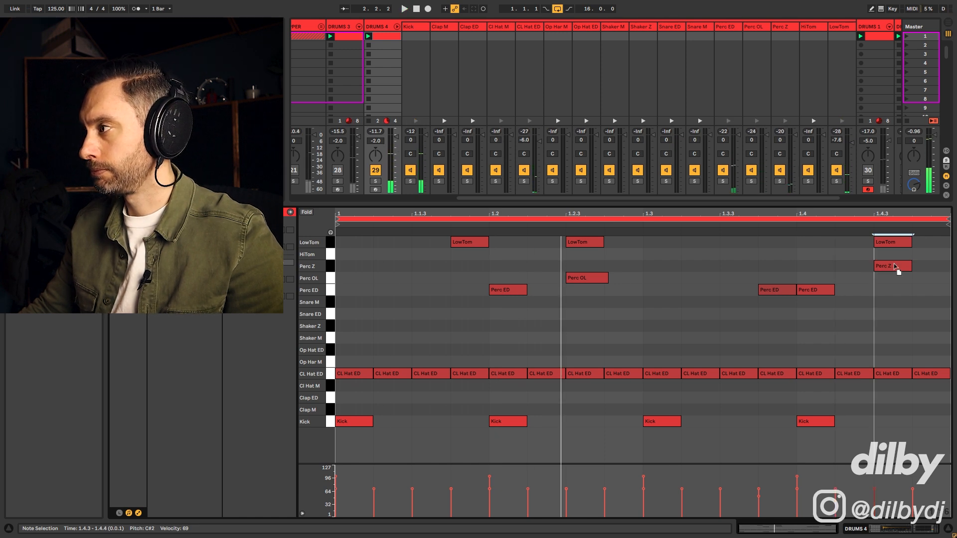
key("space")
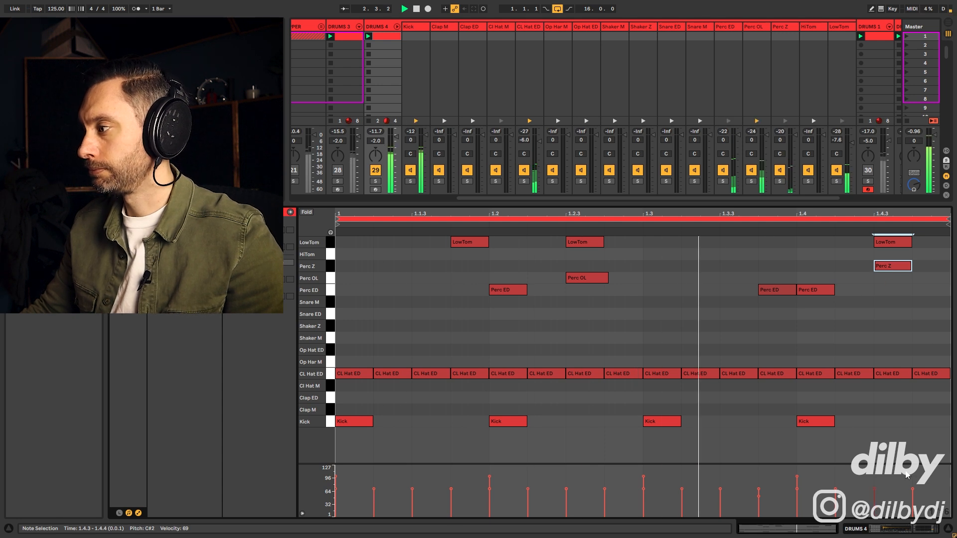
- Lower the velocity of the Perc Z note at 1.4.3 to 59 during playback
left_click_drag(877, 486, 877, 488)
left_click(874, 489)
left_click_drag(874, 489, 874, 490)
- Try a copy of the Perc Z note at 1.4.4 during playback, and delete the copy
left_click_drag(893, 268, 932, 267)
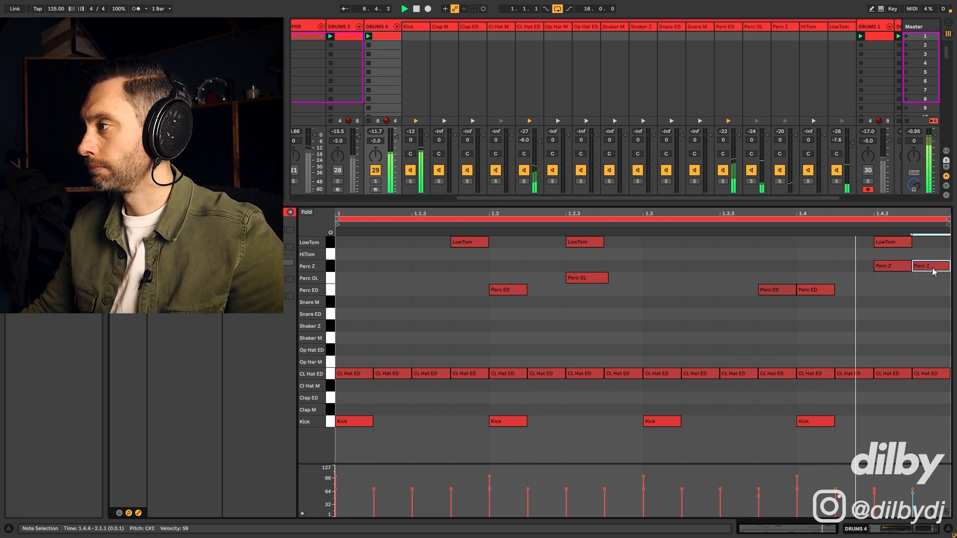
key("Delete")
key("space")
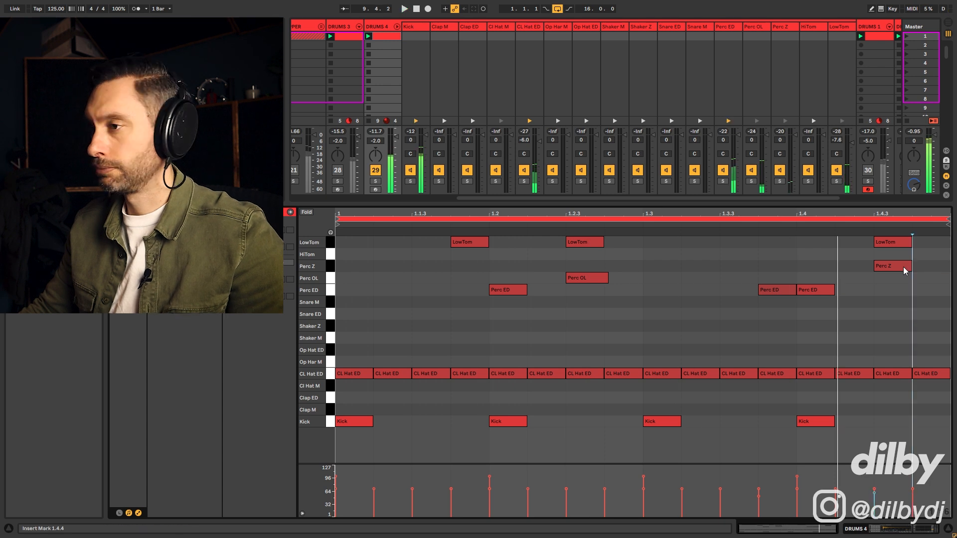
- Duplicate the loop to two bars, place the closing Perc Z hits at 2.4.2 and 2.4.4, and play the beat
key("ctrl+shift+d")
left_click(930, 286)
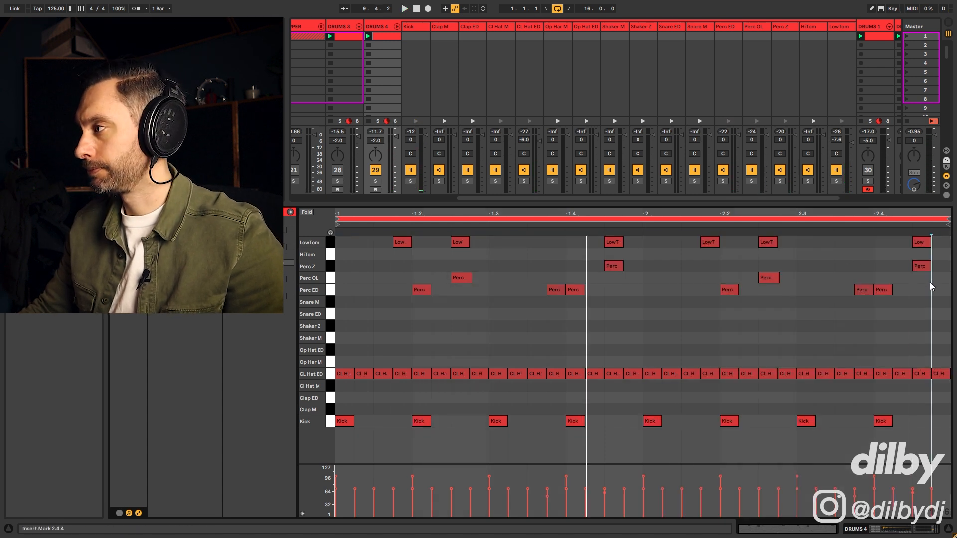
left_click_drag(921, 267, 943, 267)
key("space")
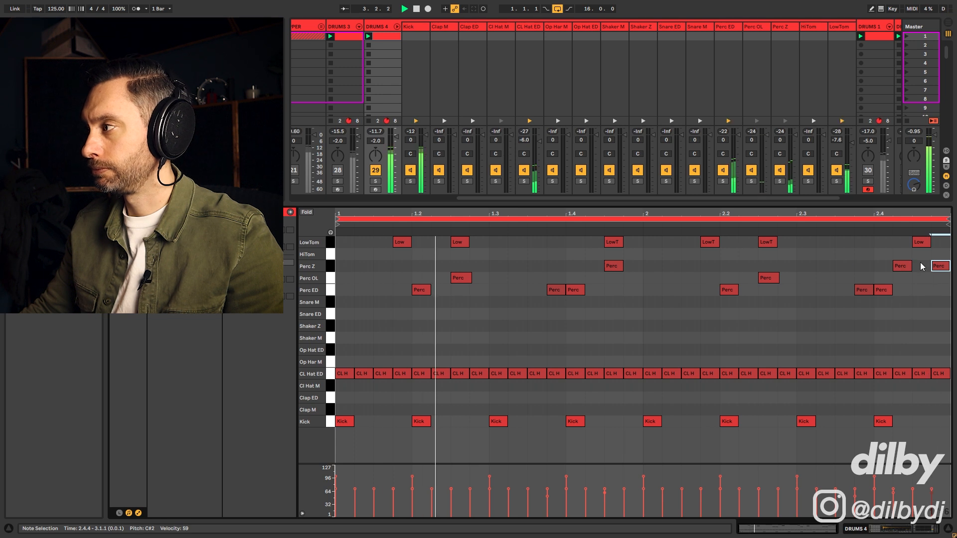
- Move the last two Perc Z notes to 2.3.2 and 2.4.3, and add another at 2.3.4
left_click_drag(940, 266, 822, 271)
left_click_drag(904, 266, 925, 266)
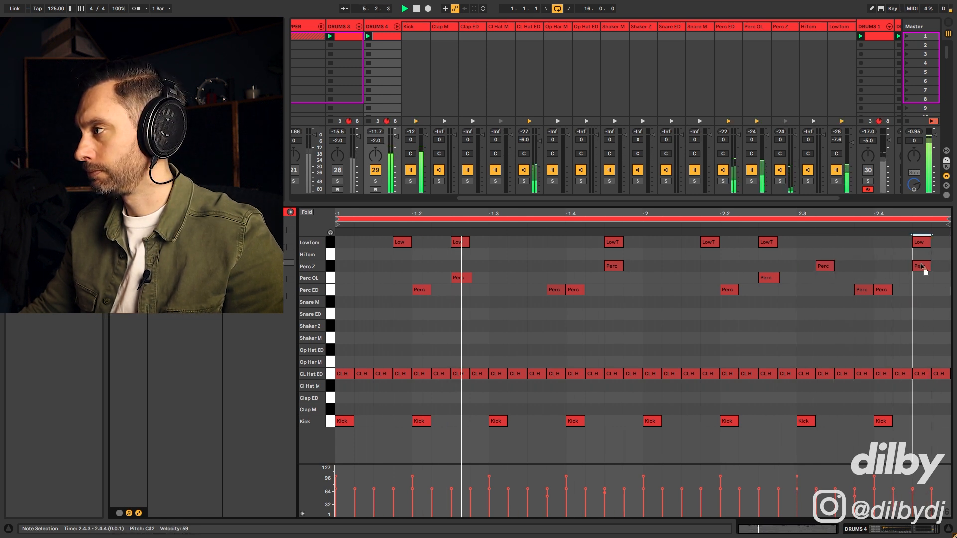
double_click(864, 266)
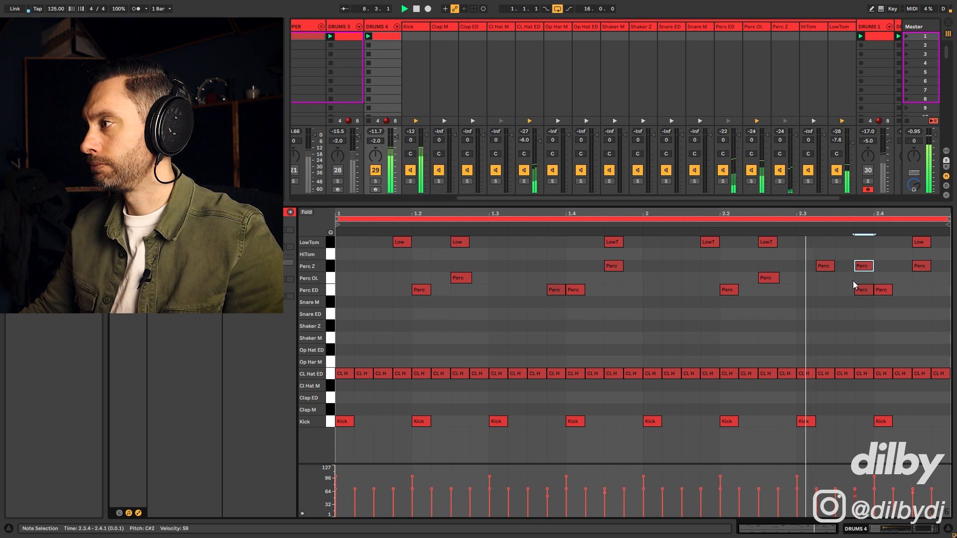
- Lower the Perc Z velocities to 48 at 2.3.4 and 39 at 2.3.2 while listening to the beat
left_click(823, 265, "shift")
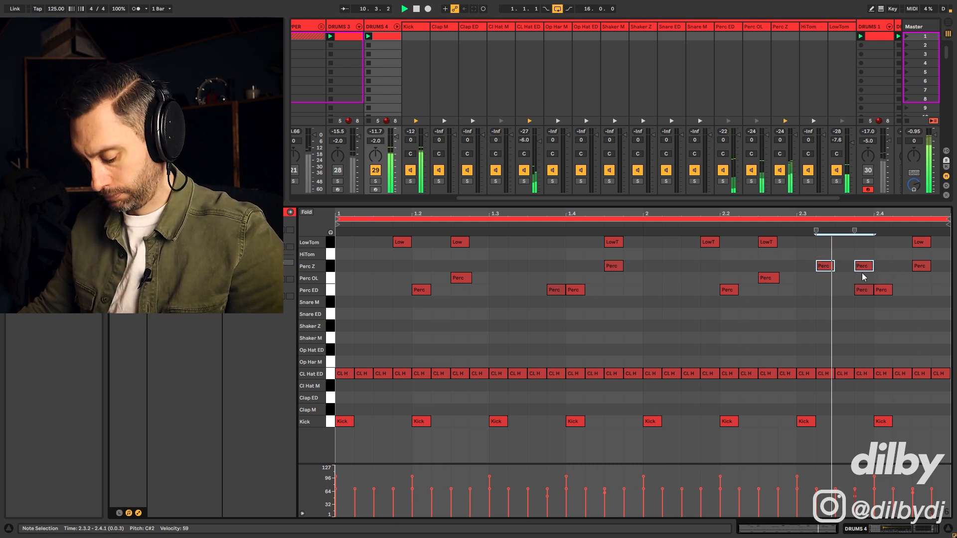
left_click_drag(864, 268, 865, 266)
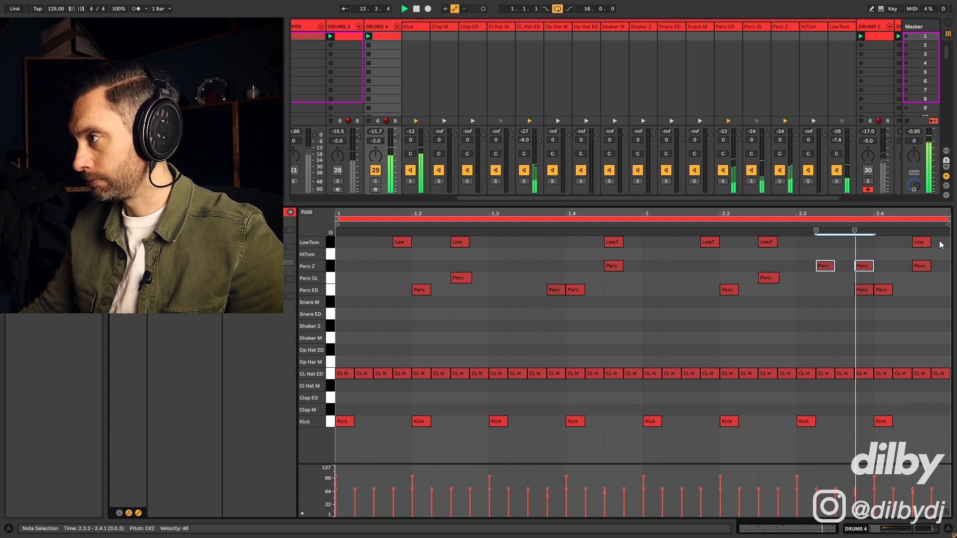
left_click(919, 268)
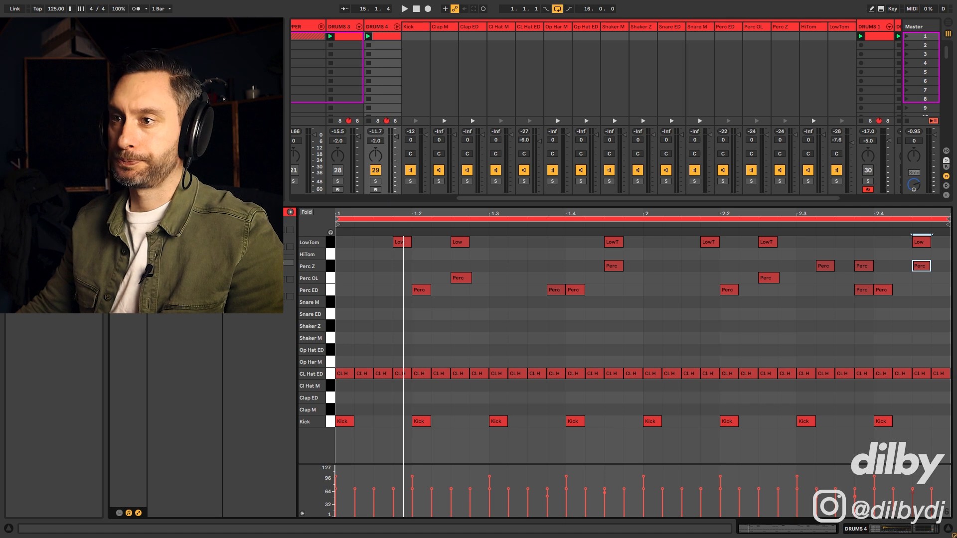
key("space")
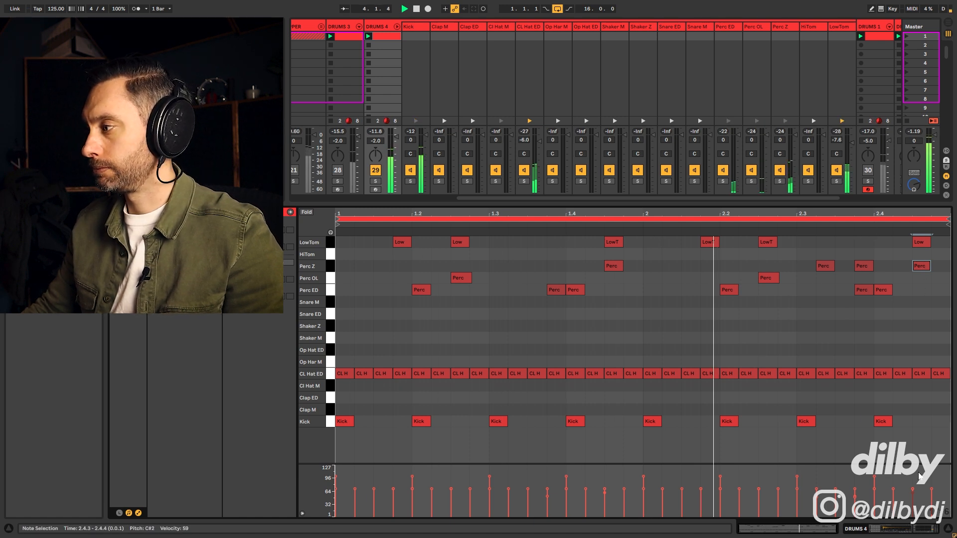
left_click(822, 267)
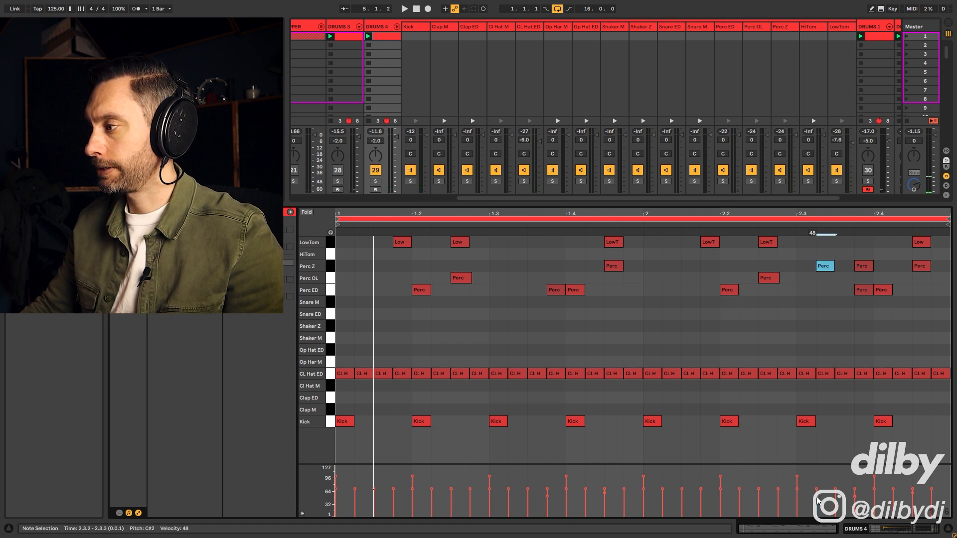
key("space")
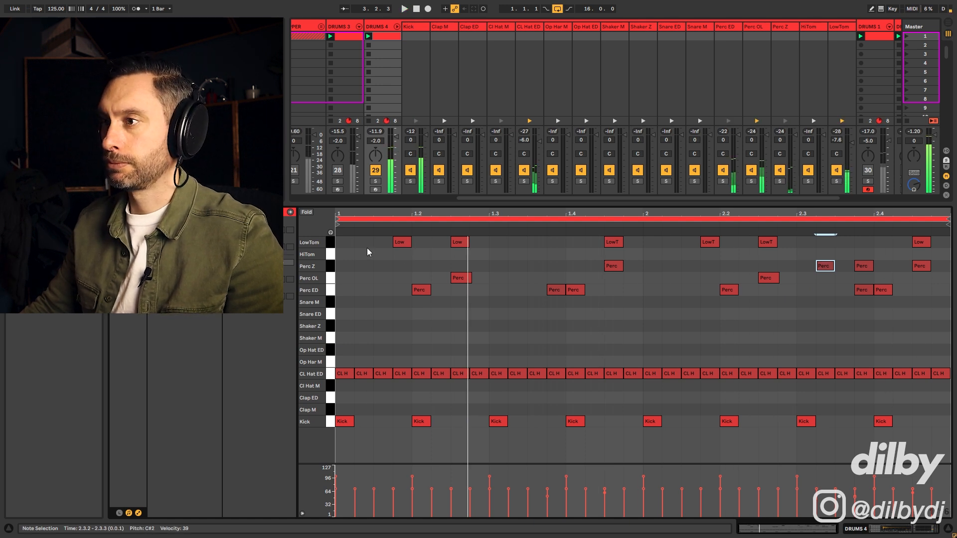
- Add Shaker Z notes at 1.1.3 and 1.2.3, duplicate the pair three times across both bars, and play the beat
left_click(396, 361)
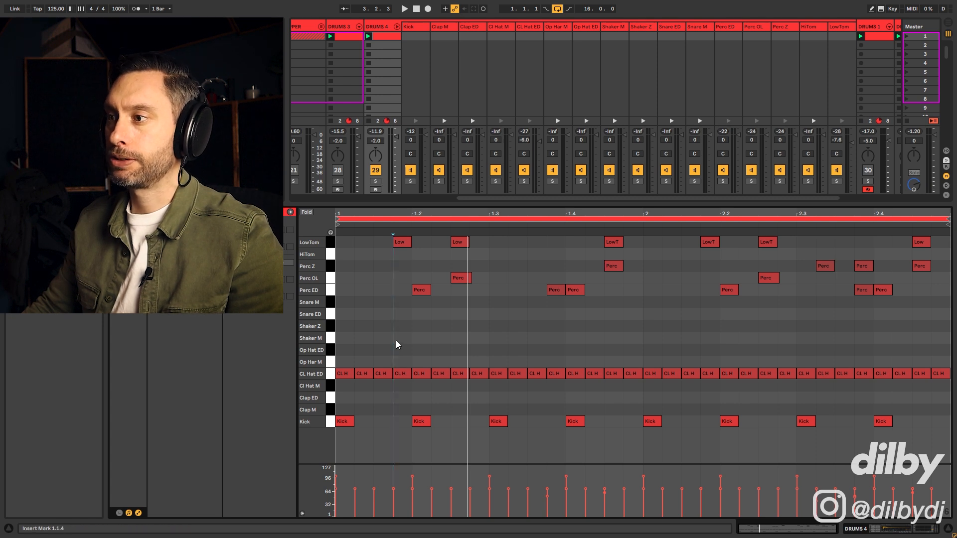
double_click(398, 340)
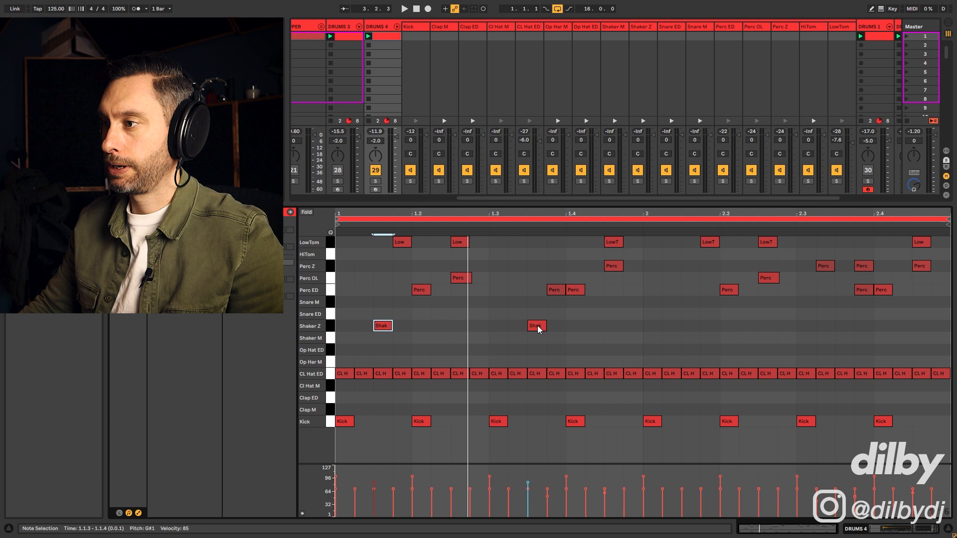
left_click_drag(537, 324, 463, 325)
left_click_drag(360, 332, 488, 340)
key("ctrl+d")
key("ctrl+d")
key("ctrl+d")
key("space")
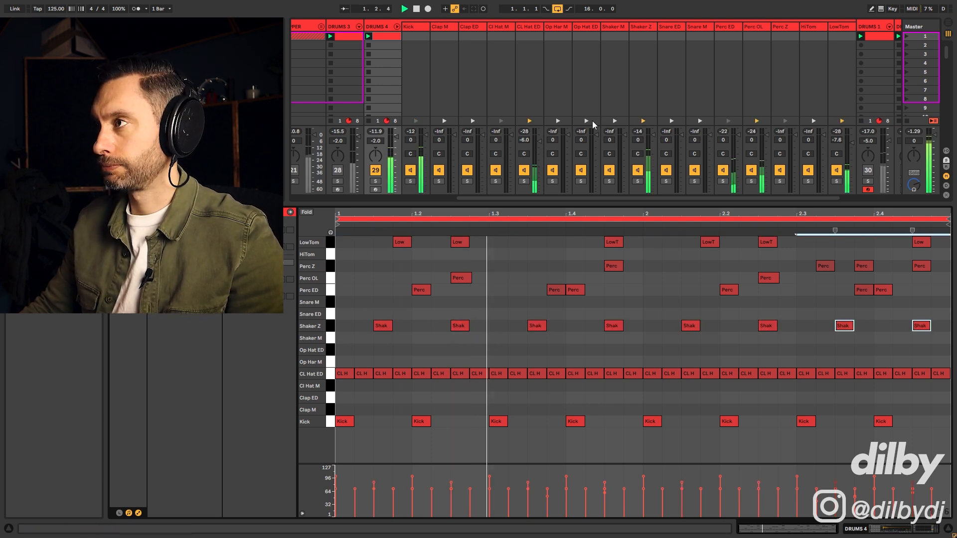
- Hot-swap the Shaker Z sample to the next sound in the Hi Hats & Shakers folder and lower the chain volume to -8.5 dB
key("space")
left_click(644, 27)
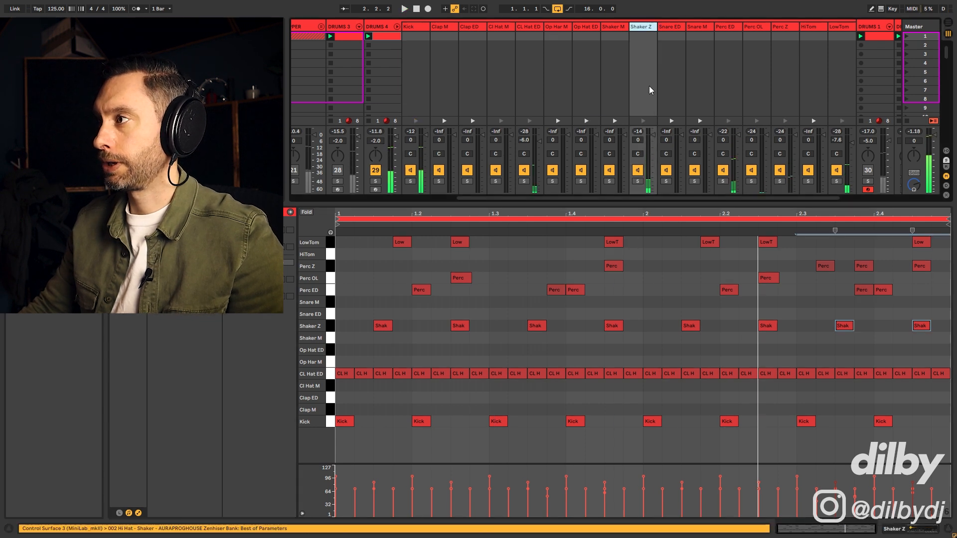
left_click_drag(653, 135, 653, 141)
key("space")
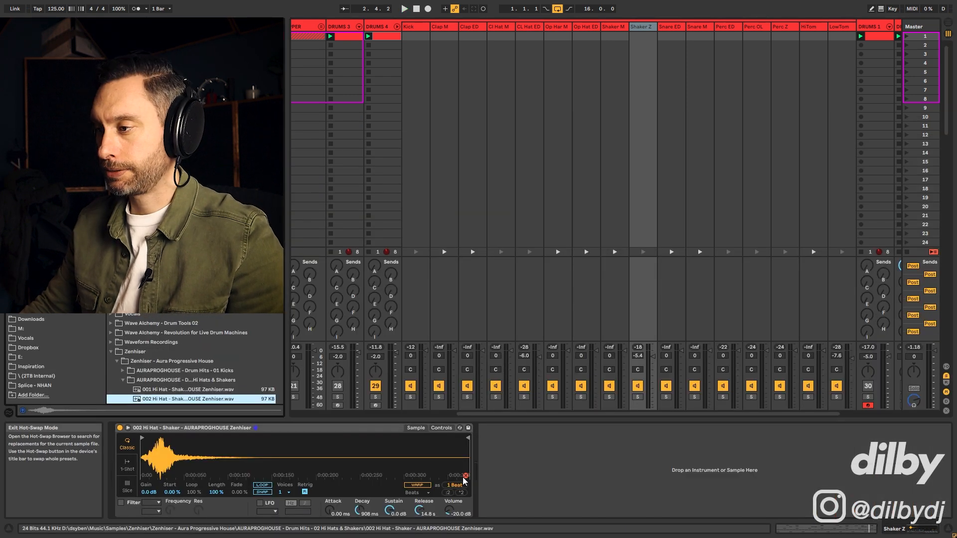
key("Down")
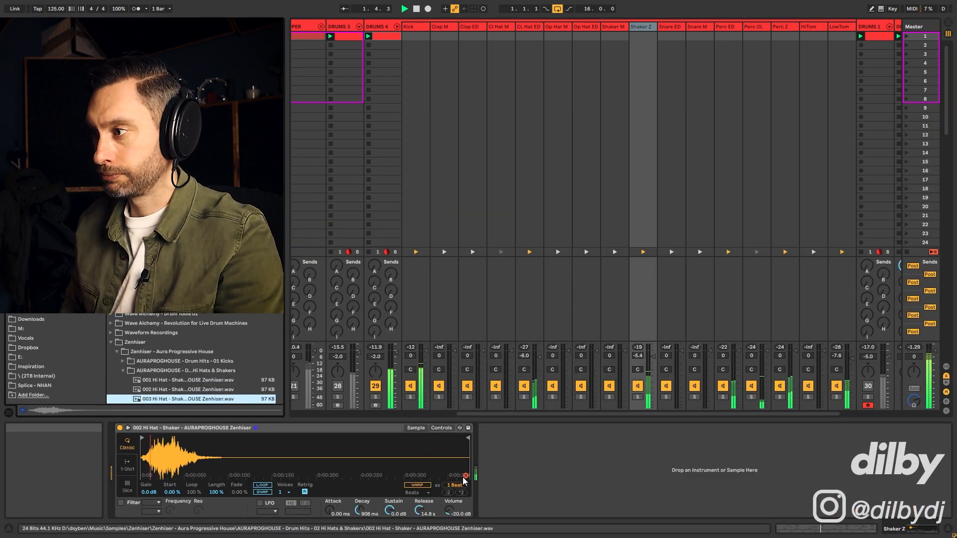
left_click_drag(653, 357, 654, 359)
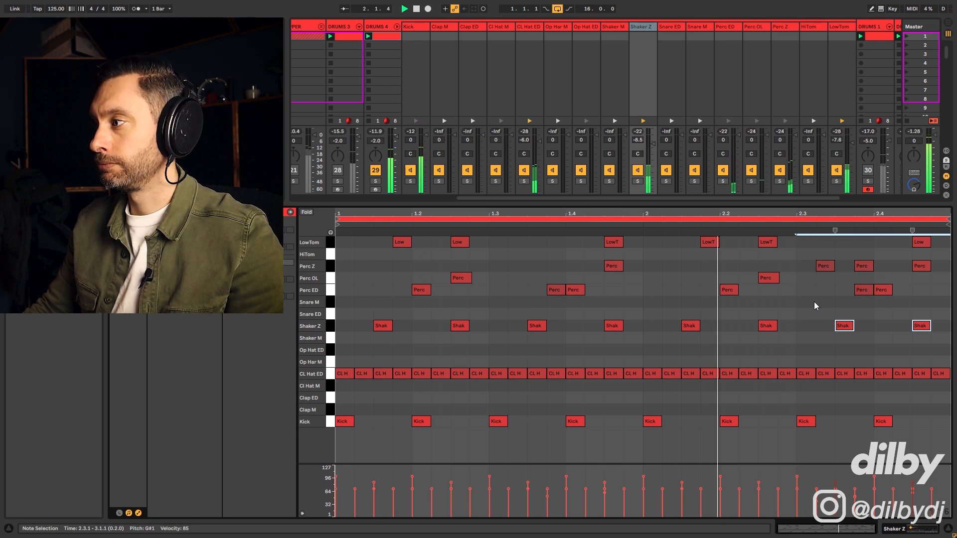
- Copy the Shaker Z note at 2.2.3 to 2.2.4, set the copy's velocity to 66, and play the beat
left_click_drag(768, 328, 792, 329)
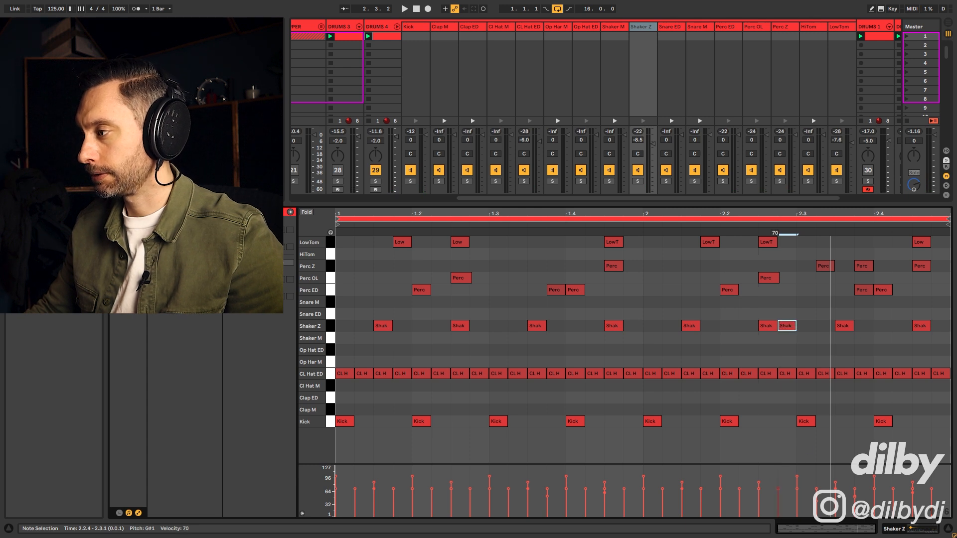
key("space")
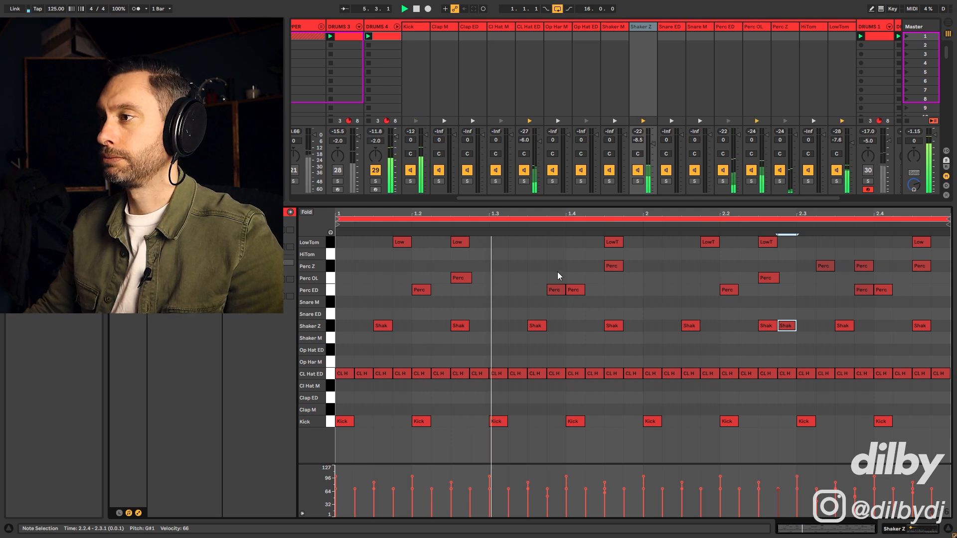
- Add a Cl Hat M note at 1.1.2, lower its velocity to 70, and listen to it in the beat
double_click(363, 384)
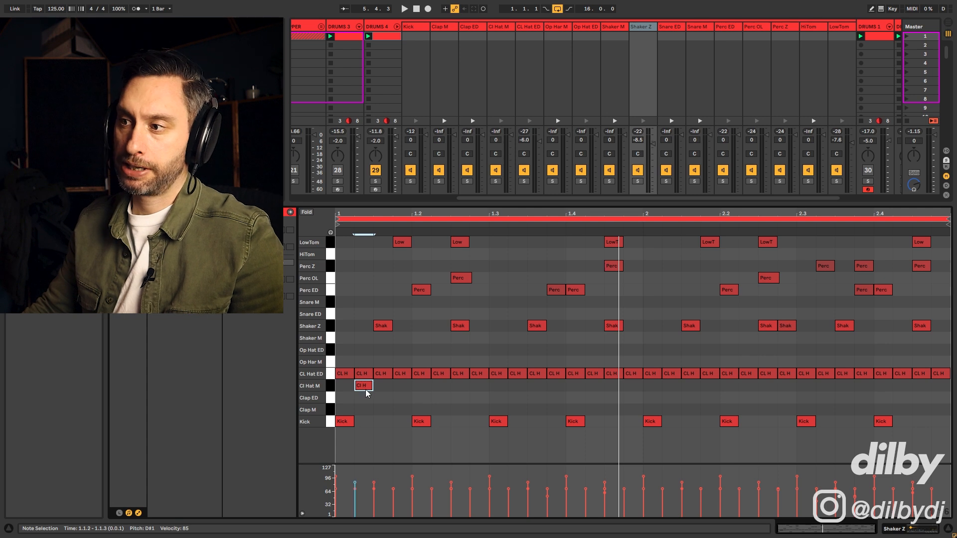
key("space")
left_click_drag(362, 386, 361, 395)
key("space")
key("space")
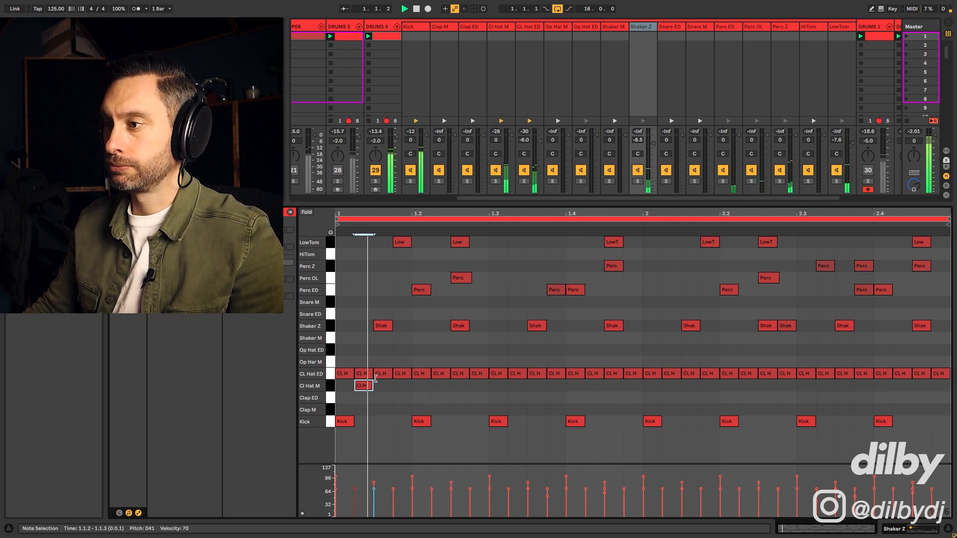
- Copy the Cl Hat M note from 1.1.2 to 1.3.2 and 1.3.3, and listen to it in the beat
key("space")
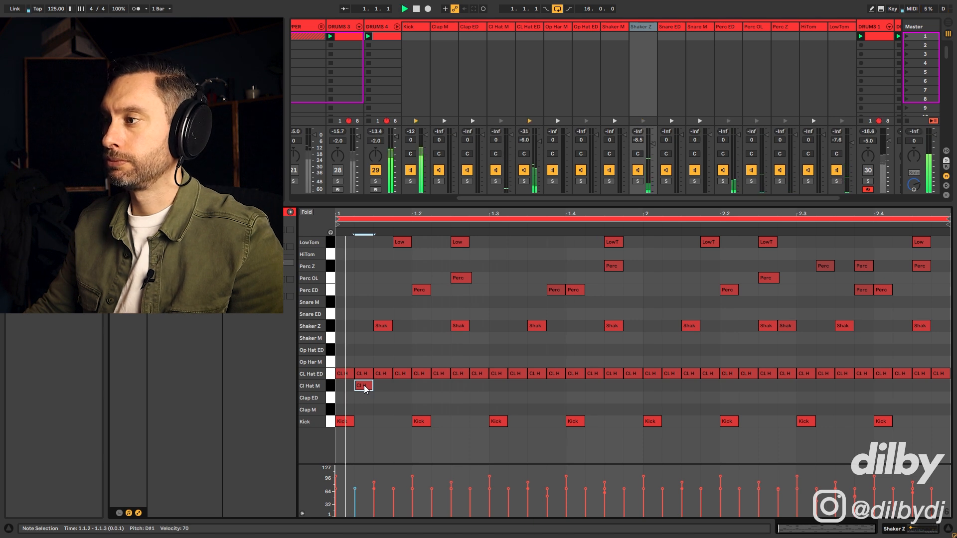
key("space")
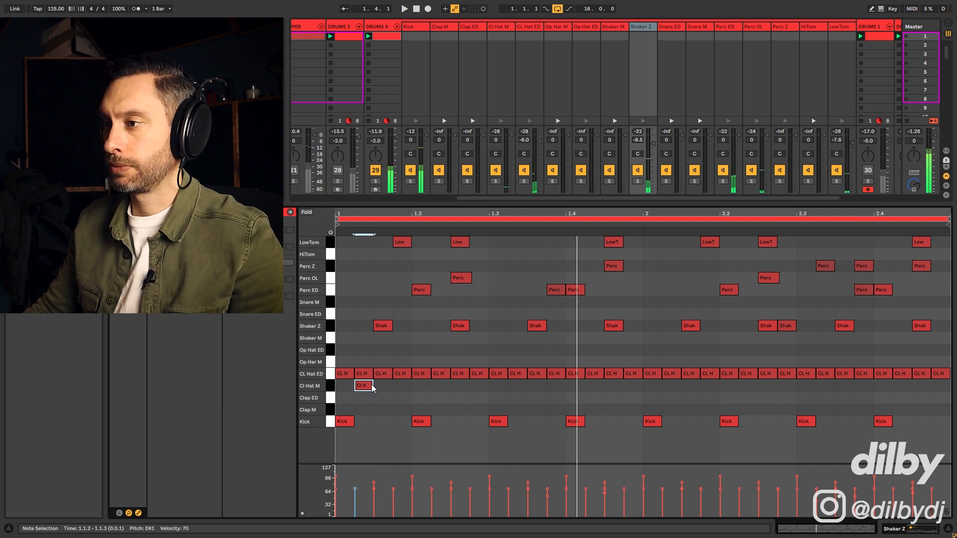
left_click_drag(366, 389, 524, 388)
key("space")
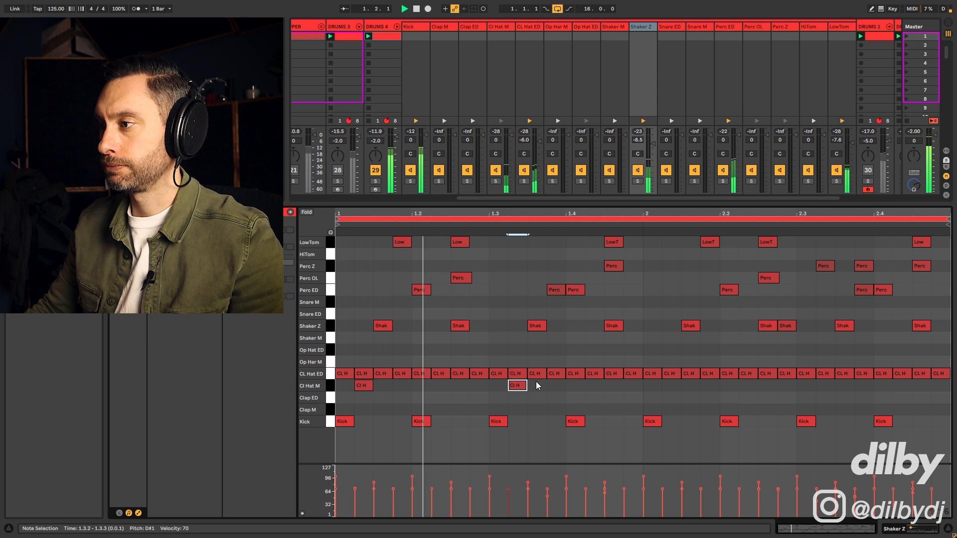
left_click_drag(519, 389, 538, 389)
key("space")
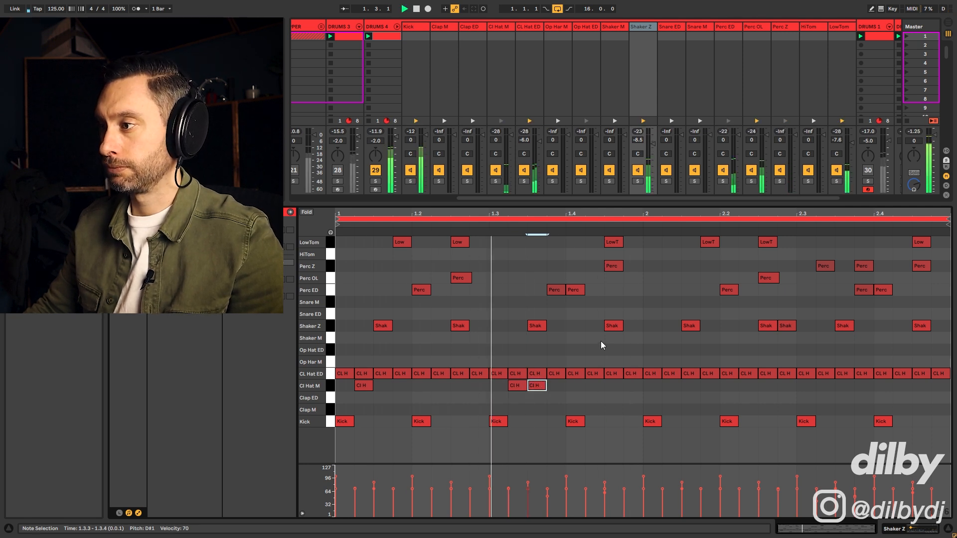
- Rearrange the two Cl Hat M notes so 1.3.2 has velocity 46 and 1.3.3 has velocity 70, and play the beat
left_click(514, 388)
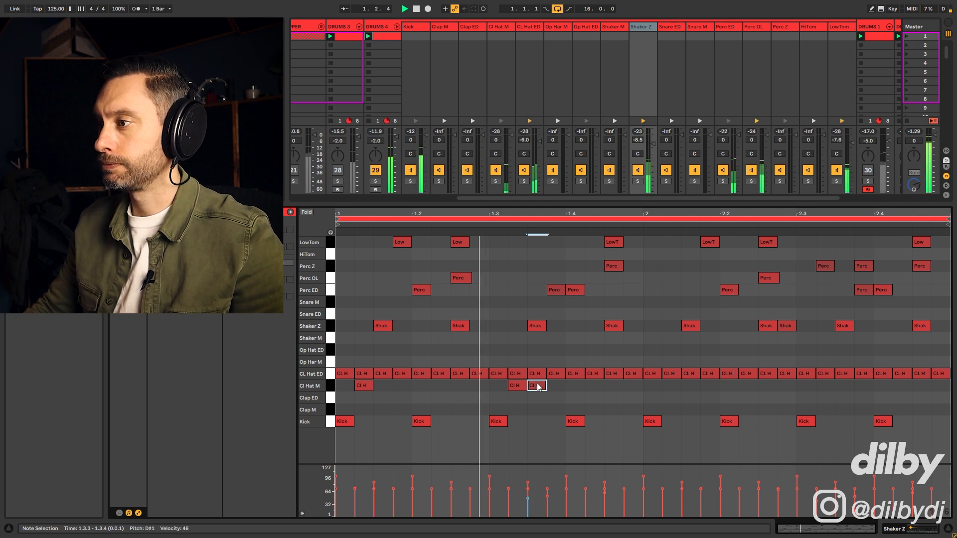
left_click(515, 385)
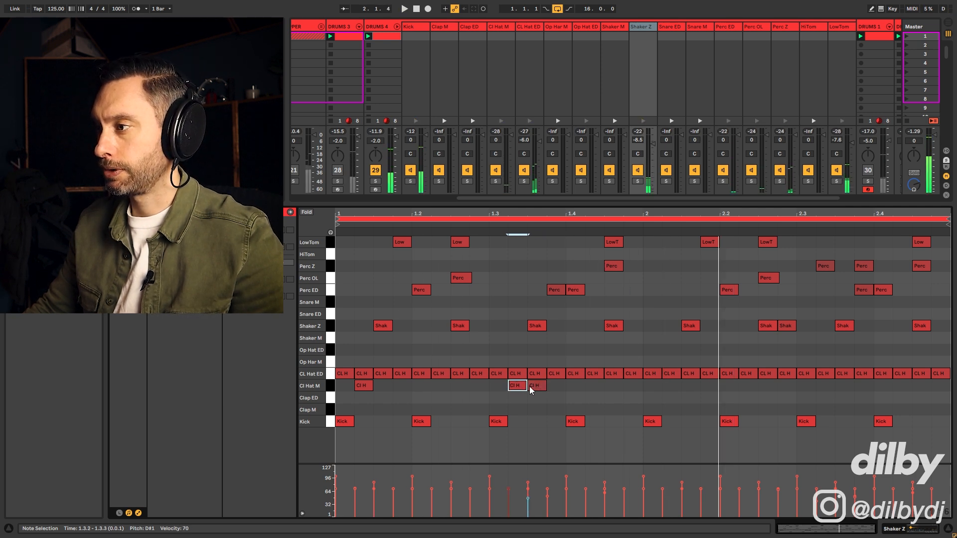
mouse_move(532, 387)
left_mouse_down()
mouse_move(500, 389)
mouse_move(517, 387)
left_mouse_up()
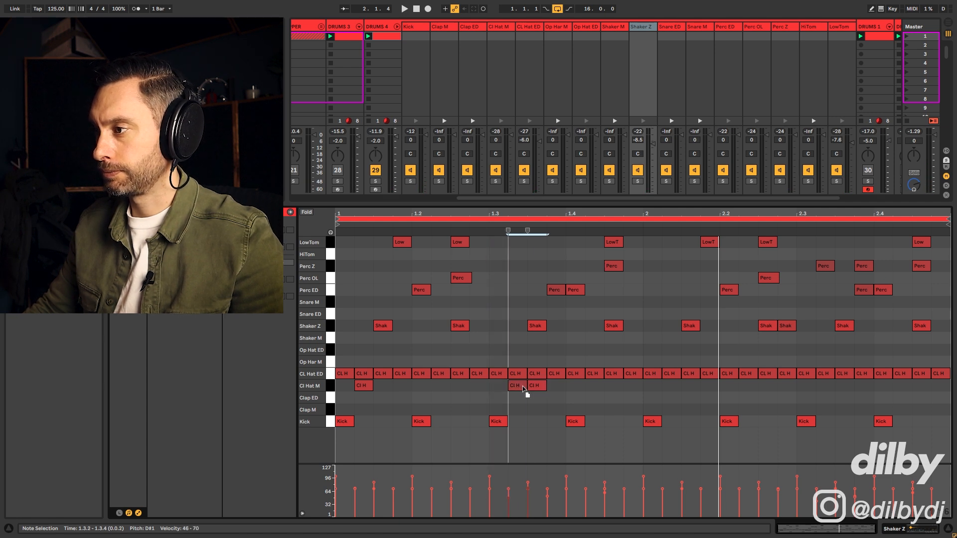
key("space")
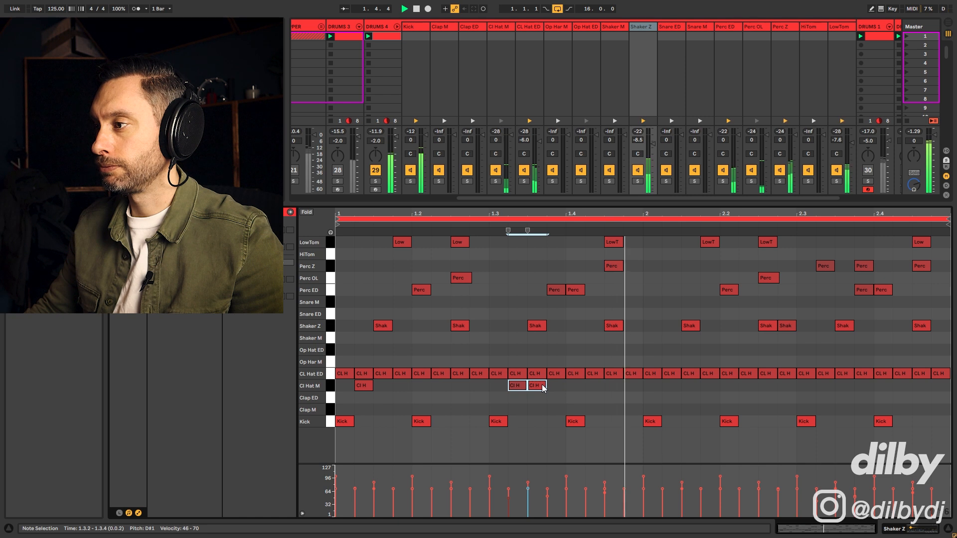
- Copy the velocity 46 Cl Hat M note at 1.3.2 to 1.3.4 and play the beat
key("space")
key("ctrl+c")
key("ctrl+v")
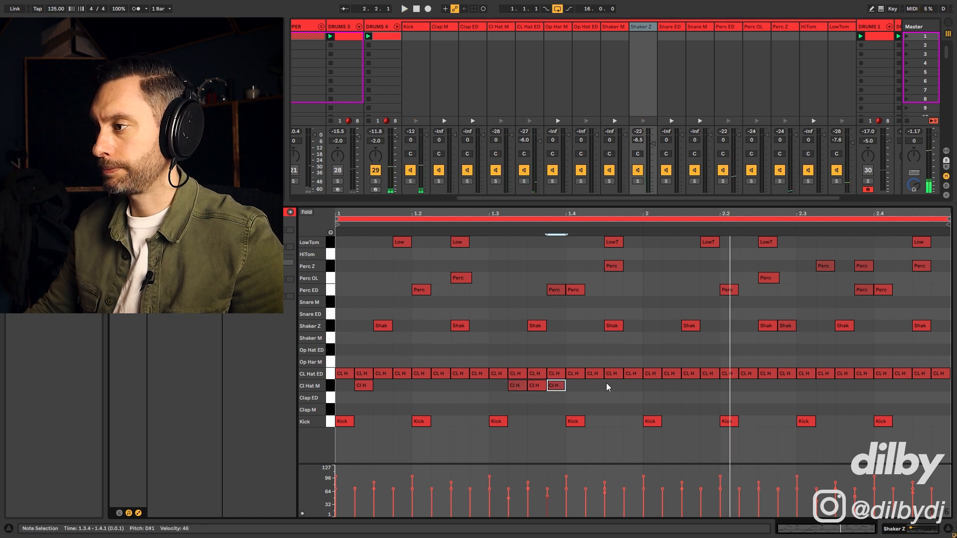
key("space")
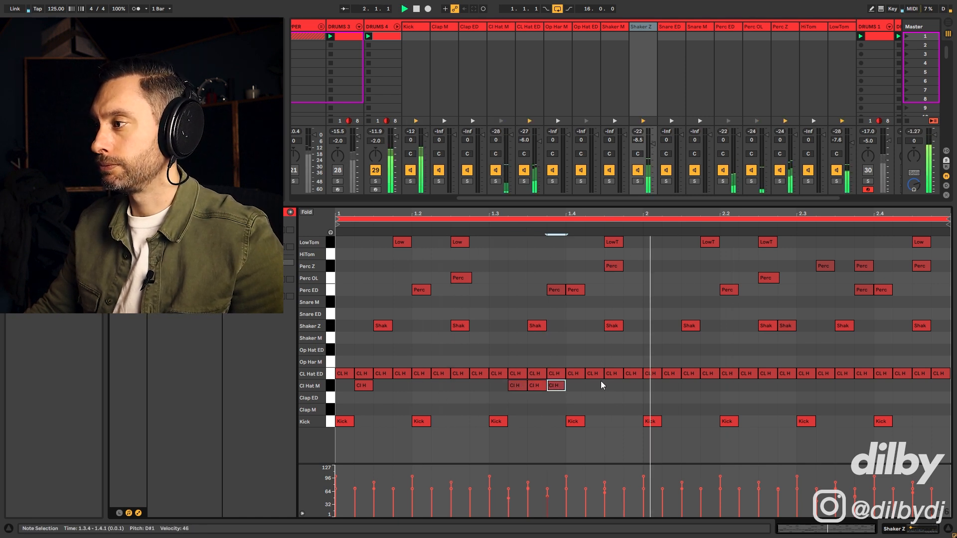
key("space")
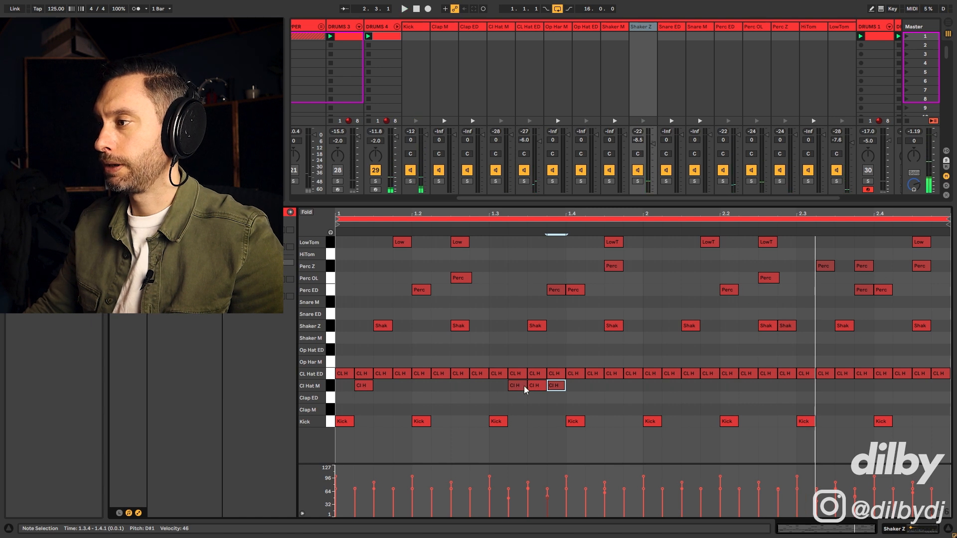
- Duplicate all the Cl Hat M notes of bar 1 into bar 2 and play the beat
left_click_drag(640, 385, 334, 389)
key("ctrl+d")
key("space")
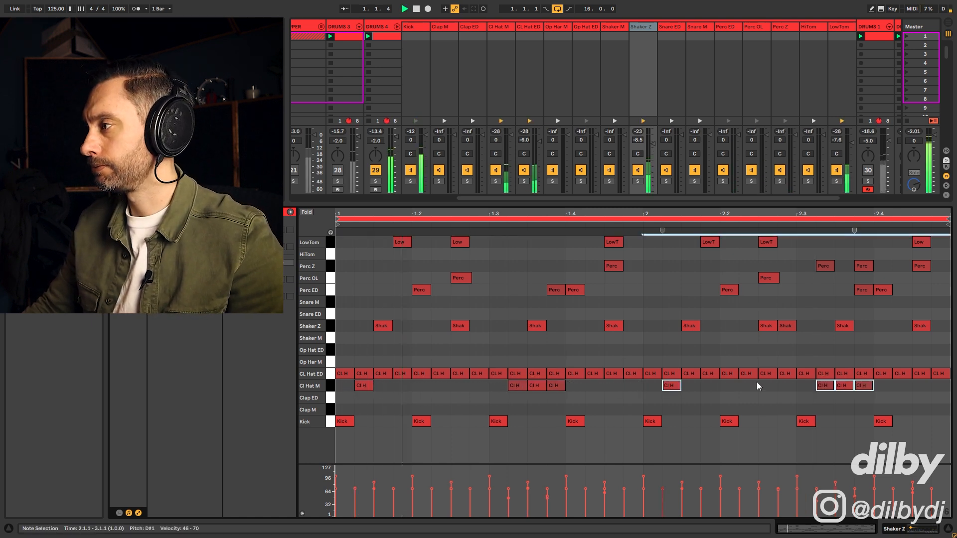
- Rework the last Cl Hat M notes of bar 2 to fall on 2.2.4, 2.3.1, 2.3.2 and 2.3.4, with velocity 70 for 2.3.4
left_click(777, 384)
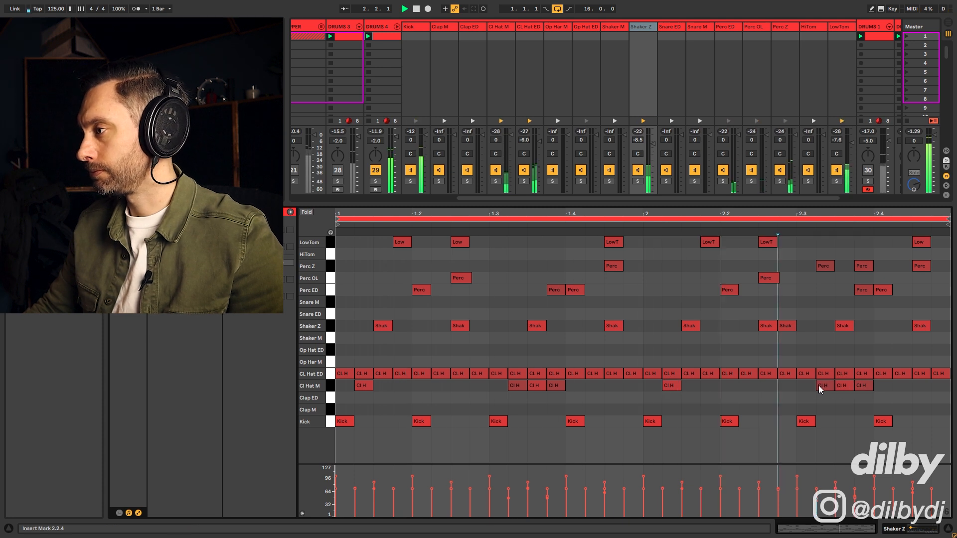
left_click(818, 384)
left_click_drag(818, 385, 788, 388)
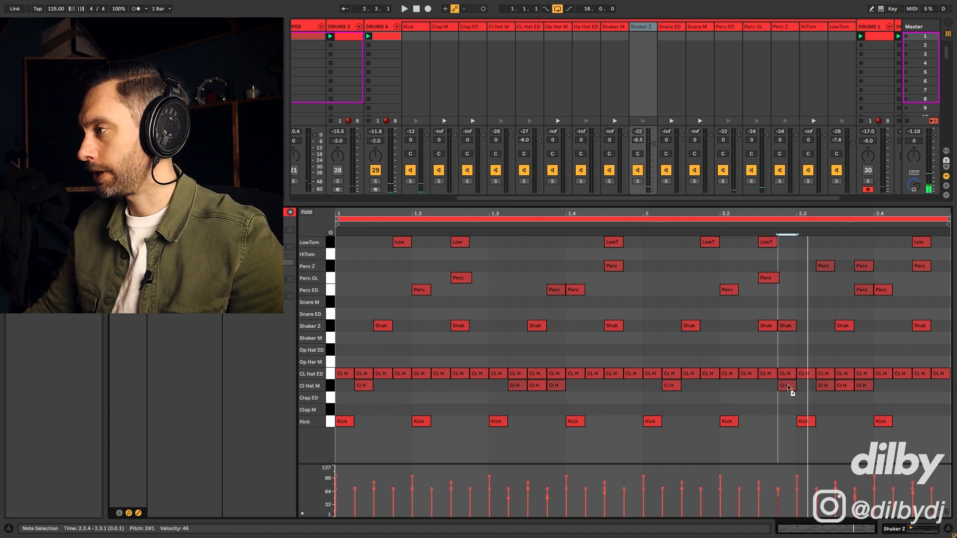
left_click_drag(846, 390, 824, 390)
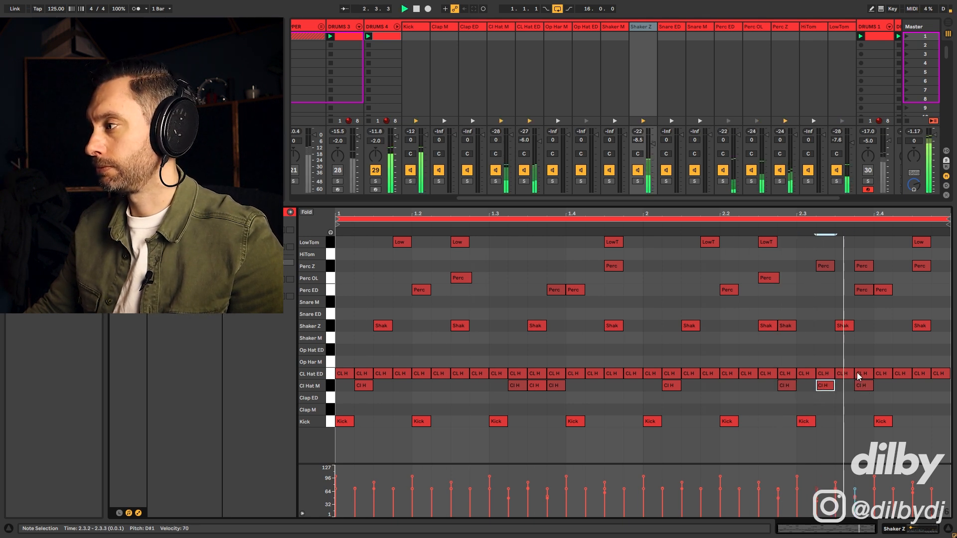
left_click(865, 385)
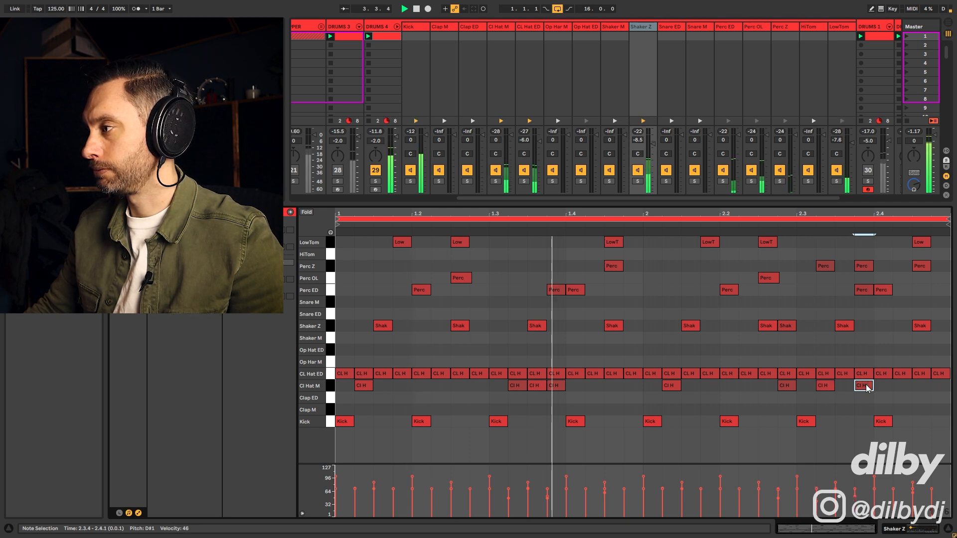
mouse_move(866, 387)
left_mouse_down()
mouse_move(818, 387)
mouse_move(880, 389)
mouse_move(864, 389)
left_mouse_up()
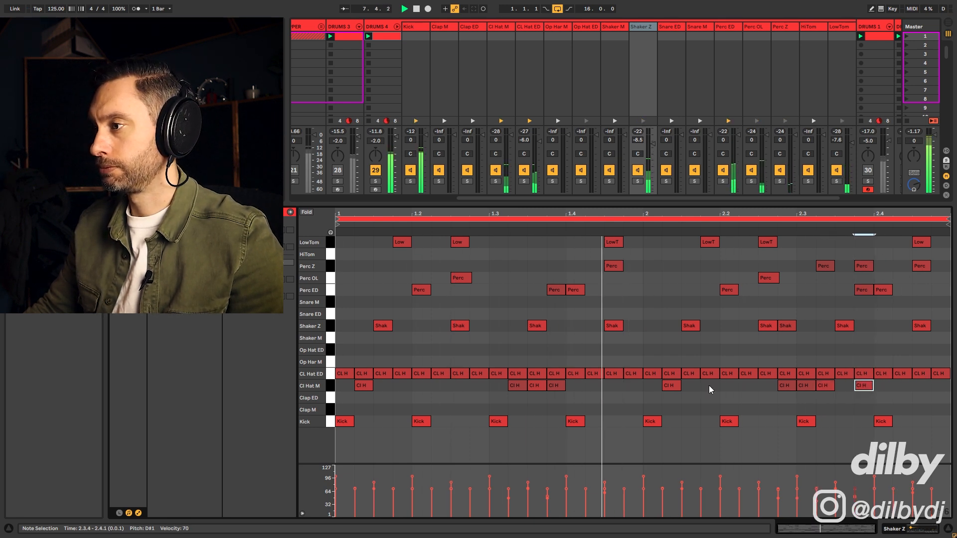
- Move the Cl Hat M note at 1.3.2 to 1.3.1, set its velocity to 70, and play the beat
left_click_drag(516, 388, 498, 387)
left_click(533, 387)
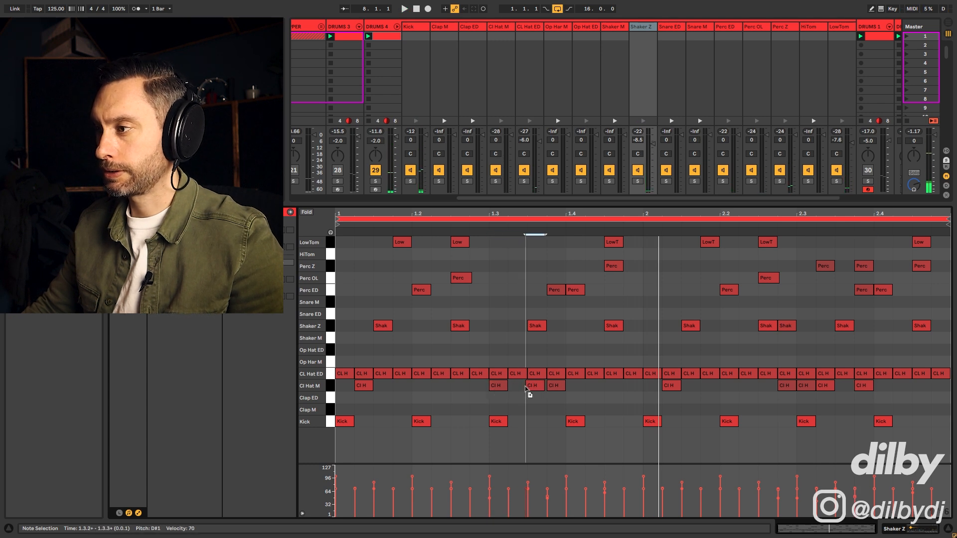
left_click(499, 387)
key("space")
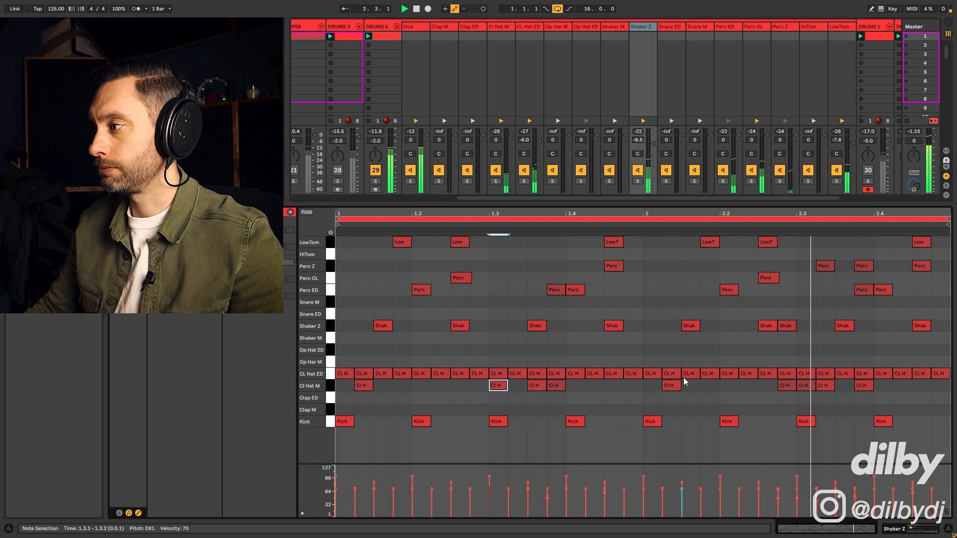
- Set the Cl Hat M note at 2.2.4 to velocity 70 and copy the note at 2.3.4 to 2.4.4
left_click(863, 385)
left_click(788, 386)
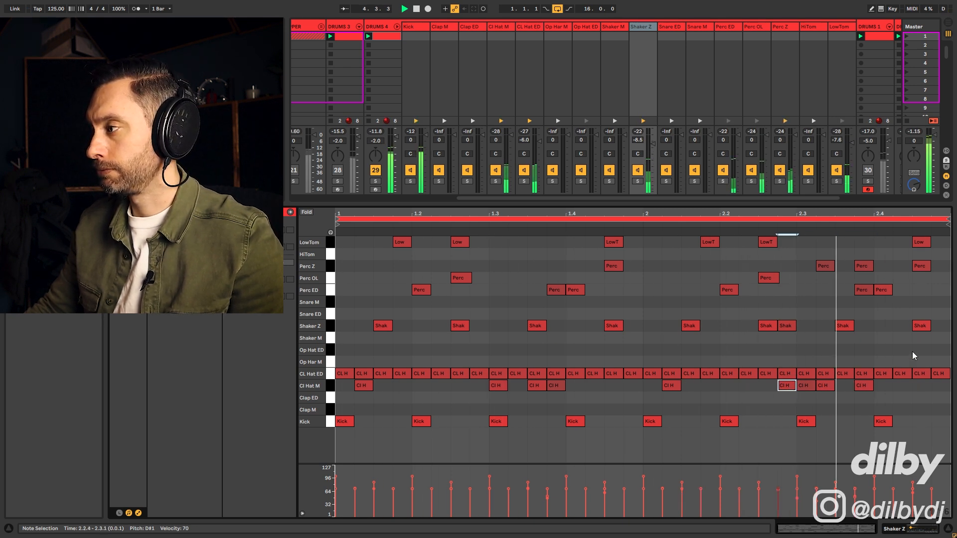
left_click(862, 386)
key("ctrl+d")
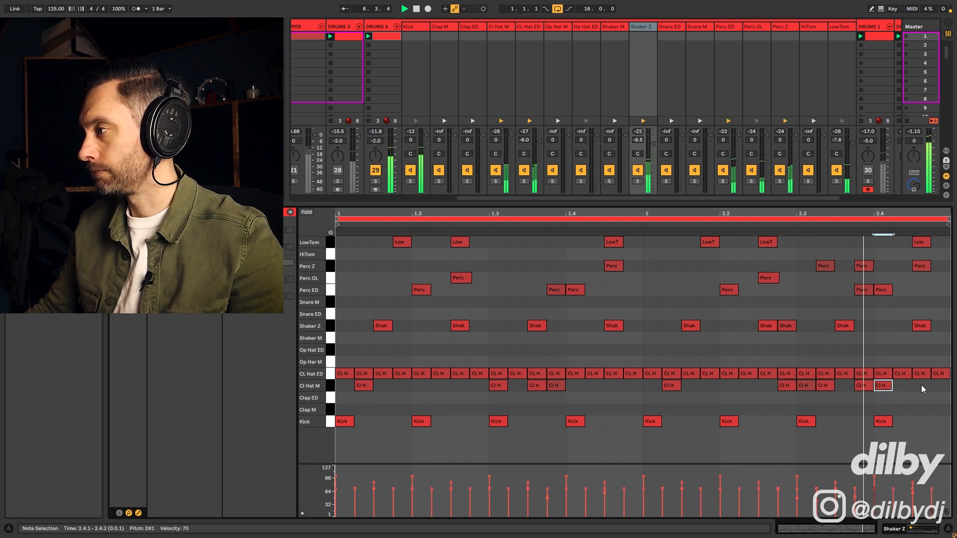
left_click_drag(884, 386, 944, 390)
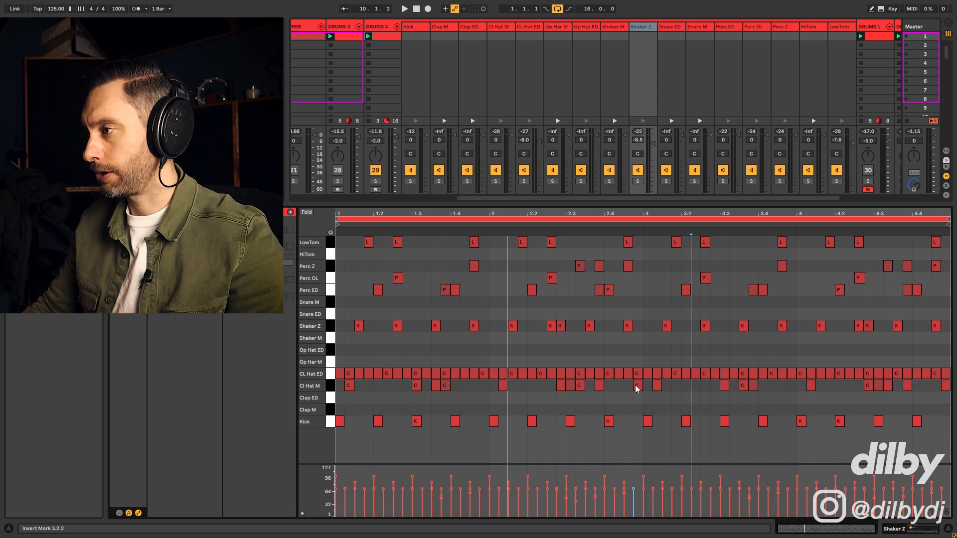
- Double the clip to four bars, delete the Cl Hat M note at 2.4.4, and play the beat
double_click(637, 387)
key("space")
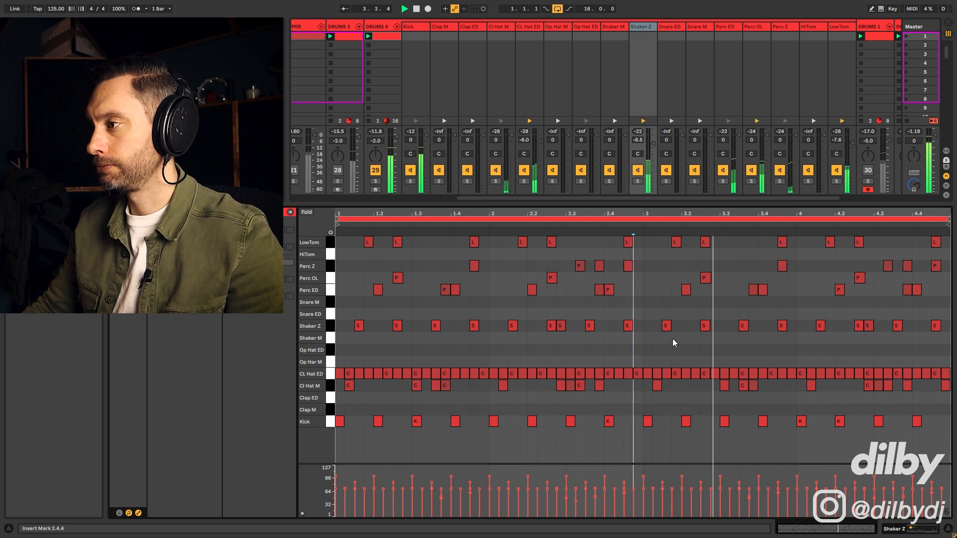
- Add an Op Har M note at 2.4.3, lower its velocity to 73, and listen to it in the beat
double_click(629, 360)
key("space")
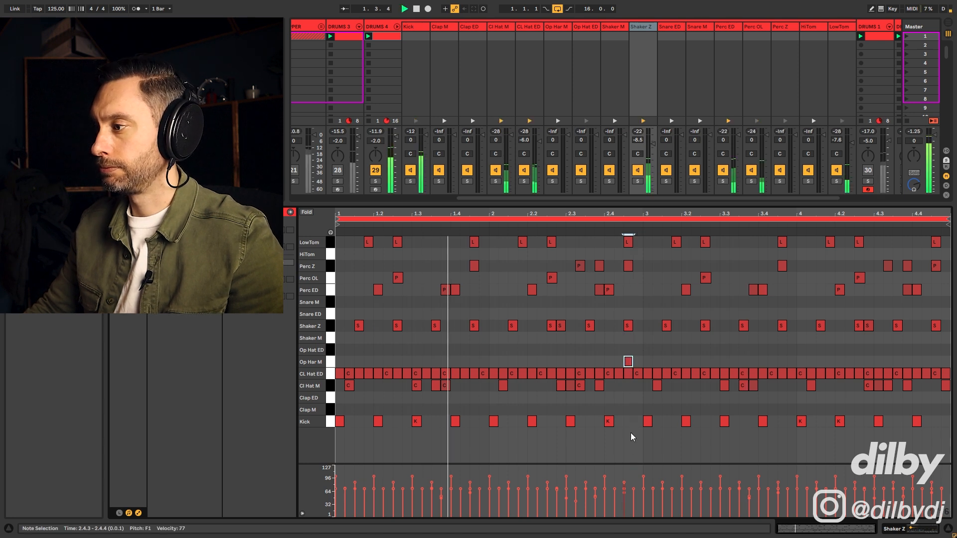
left_click_drag(624, 483, 625, 484)
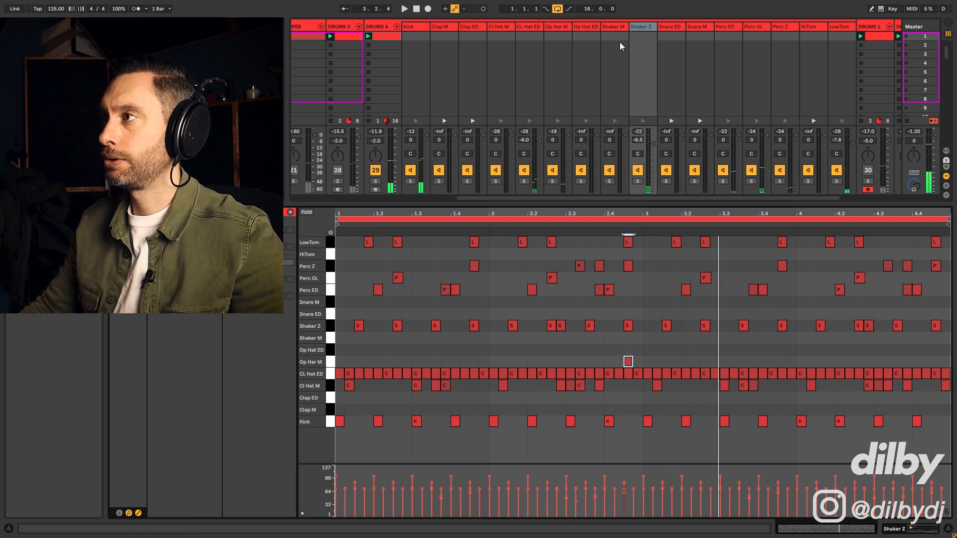
- Lower the Op Har M chain volume to -9.0 dB and lengthen its note at 2.4.3 to end at 3.1.1
left_click(553, 28)
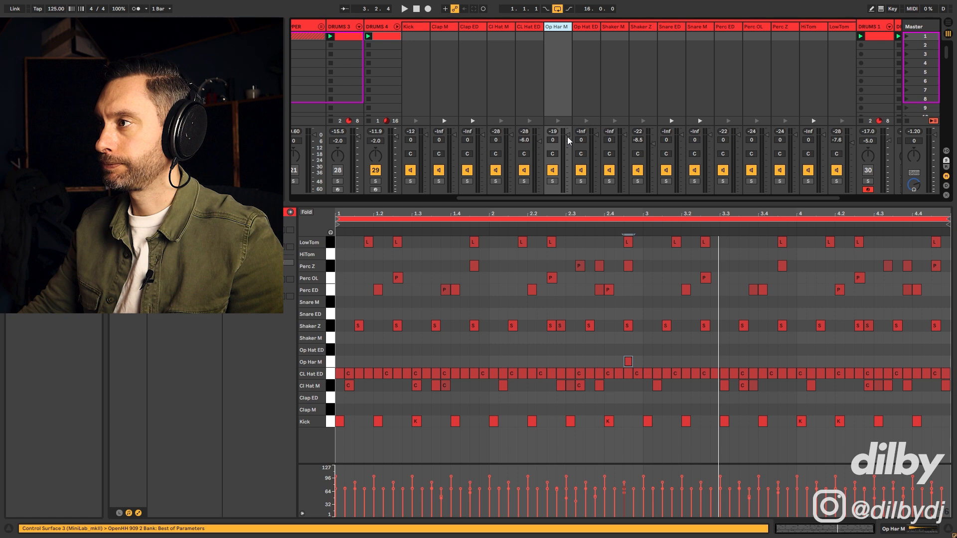
key("space")
left_click_drag(567, 136, 567, 146)
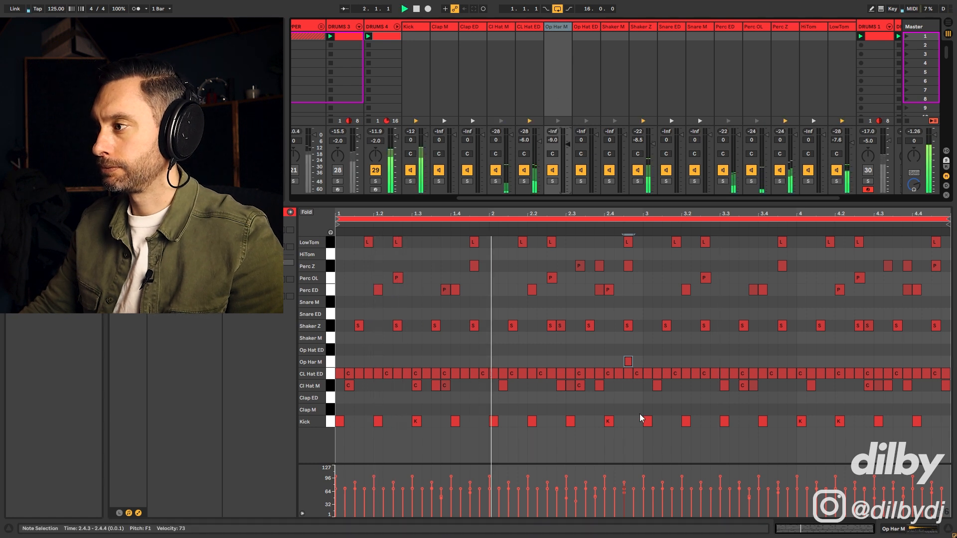
left_click_drag(632, 361, 643, 360)
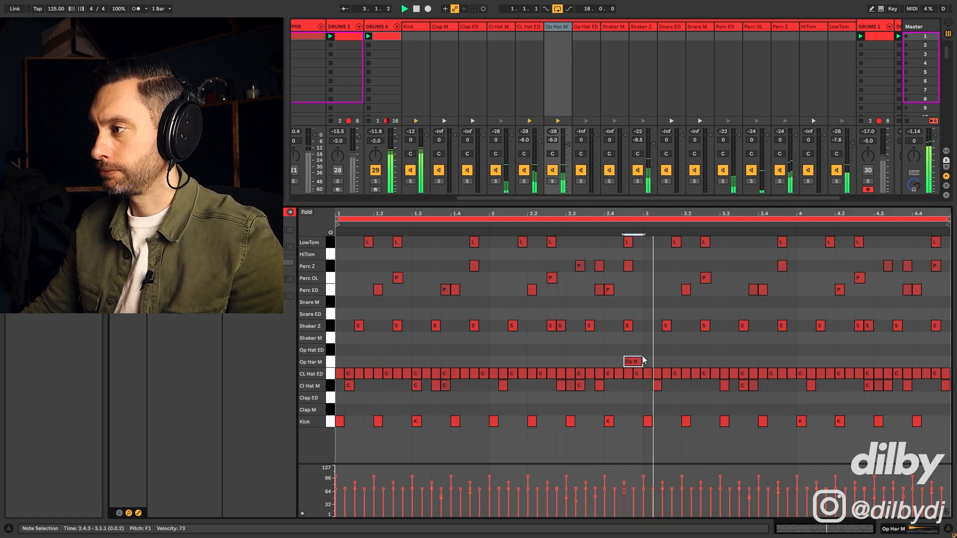
- Hot-swap the Op Har M sample OpenHH 909 2 with OpenHH 70sDnB.wav while the beat plays
key("shift+Tab")
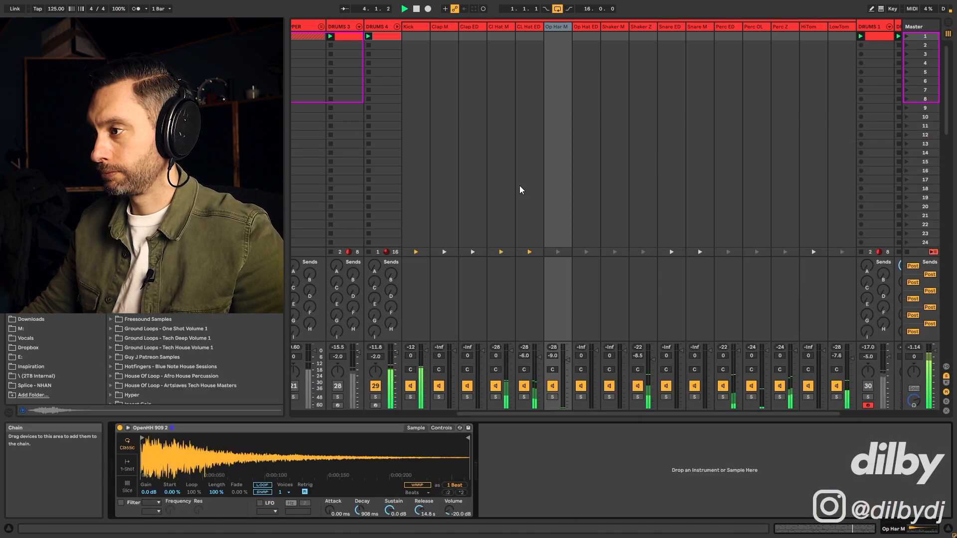
key("space")
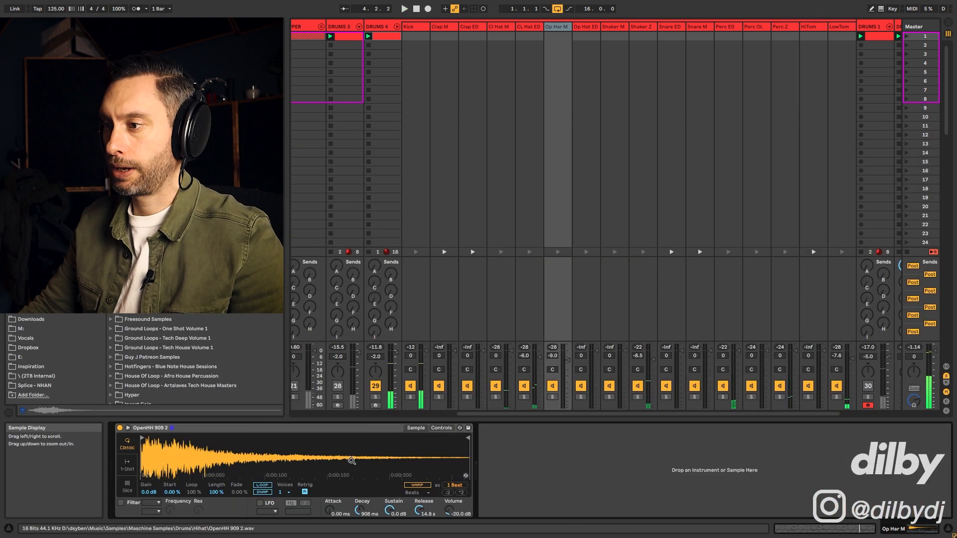
left_click(465, 476)
key("space")
key("Up")
key("Up")
key("Up")
key("Up")
key("Up")
key("Up")
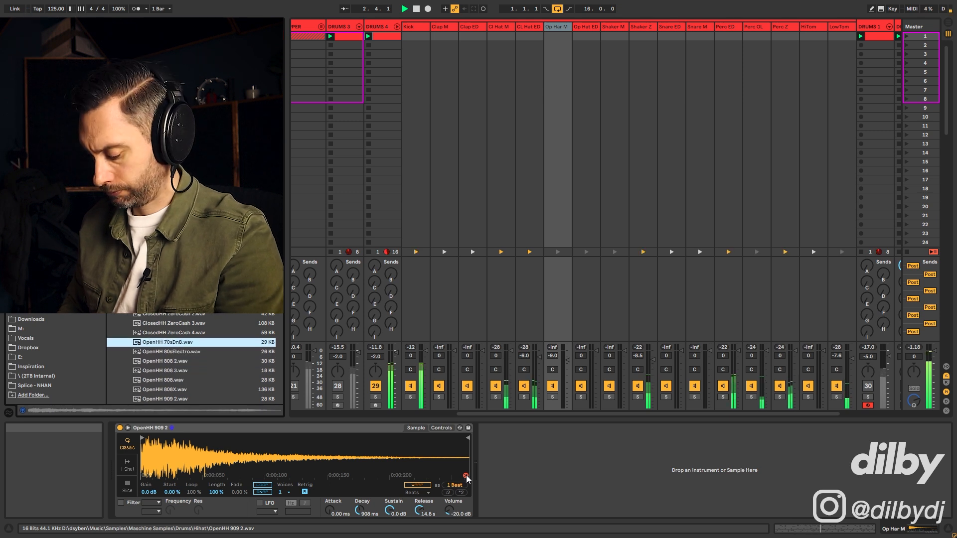
key("Return")
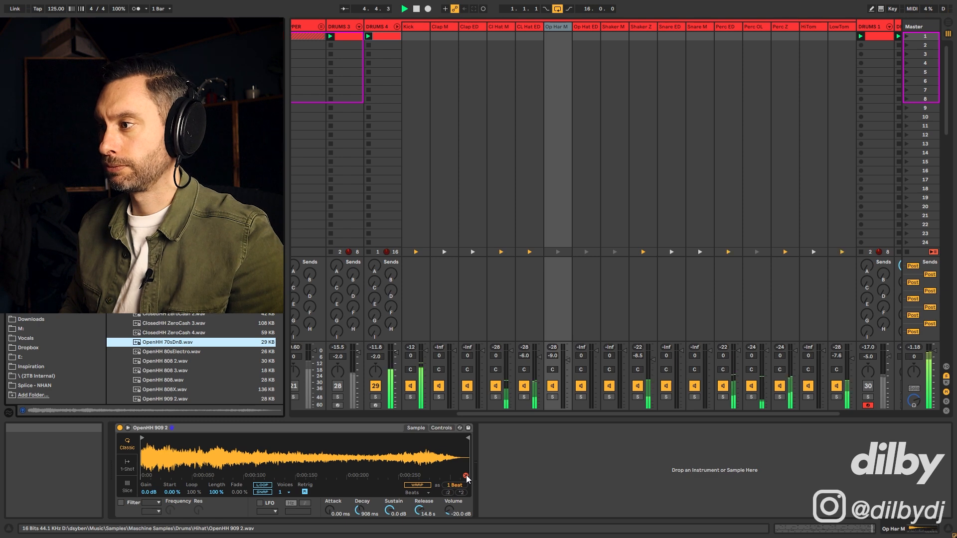
- Reopen the DRUMS 4 clip, copy the Op Har M note to 4.4.1 and 4.4.3, and play the beat
double_click(390, 40)
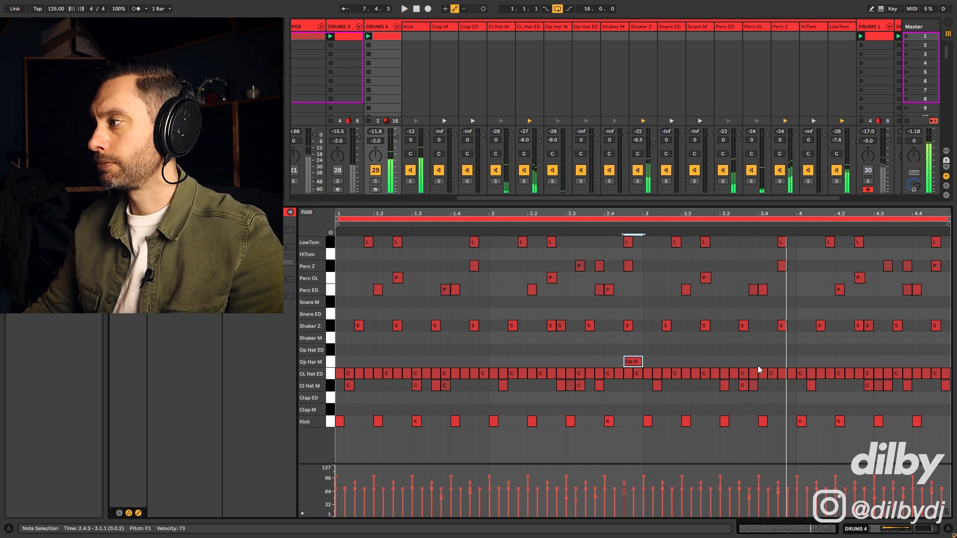
left_click_drag(633, 363, 947, 362)
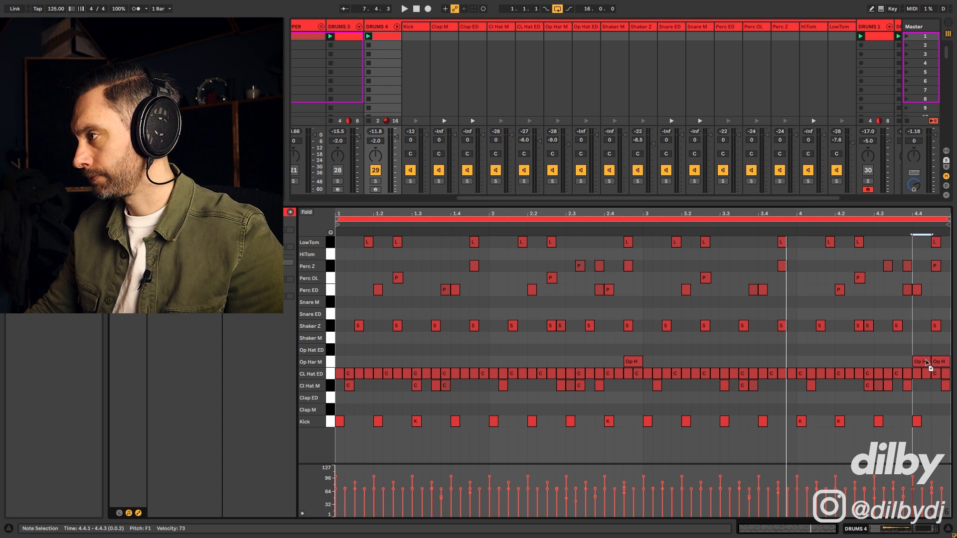
key("space")
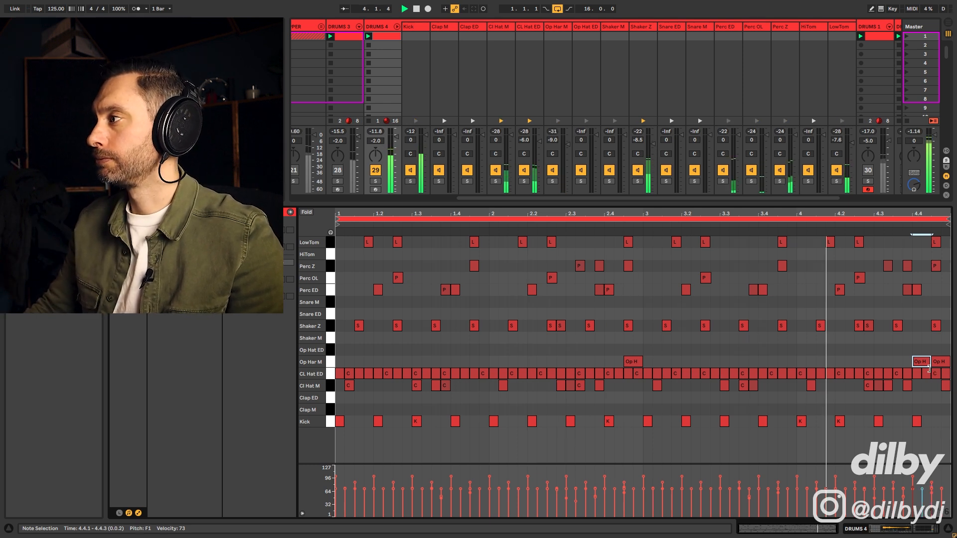
- Move the Op Har M note at 4.4.1 earlier to 4.3.3 and listen to it in the beat
left_click_drag(928, 369, 909, 368)
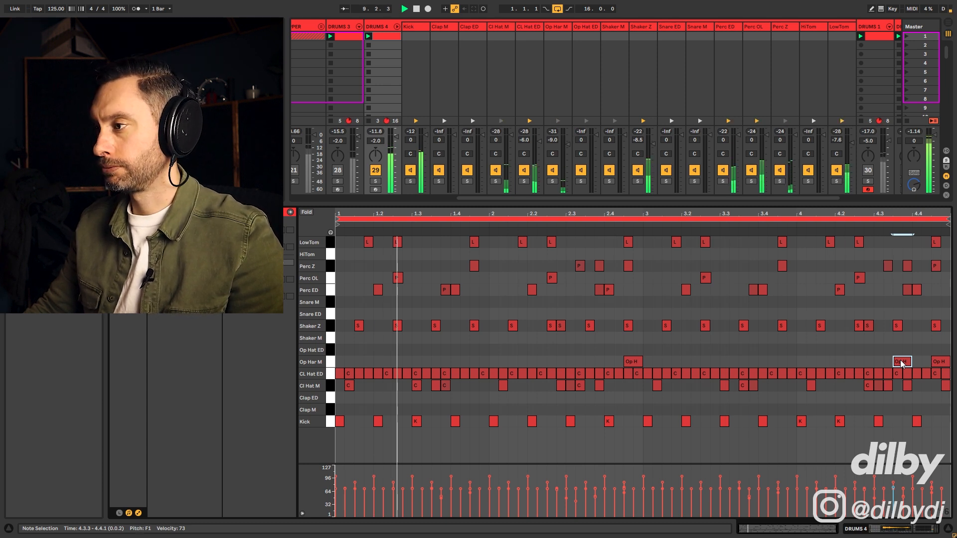
key("space")
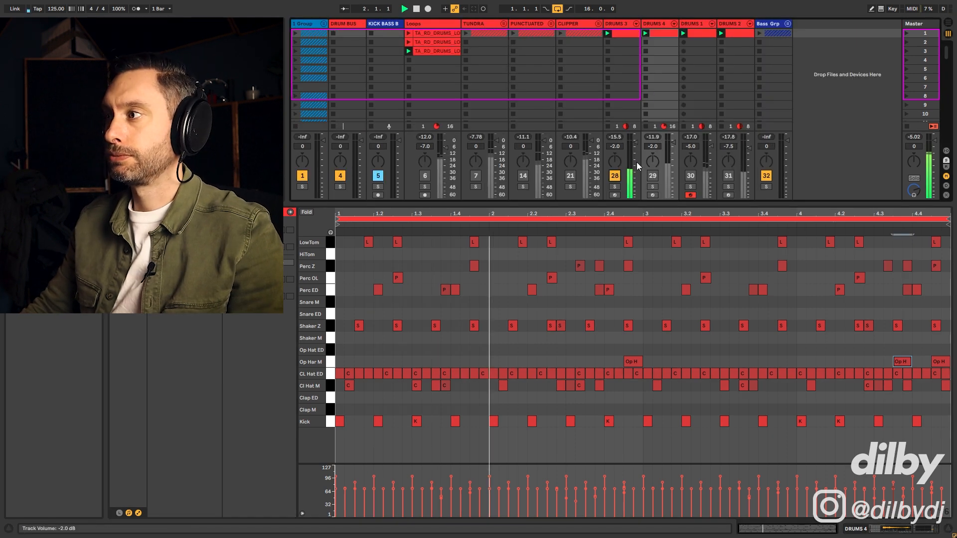
- Switch the audible beat from DRUMS 3 to DRUMS 4 and lower the DRUMS 4 track volume to -5.0 dB
left_click(617, 179)
left_click(659, 178)
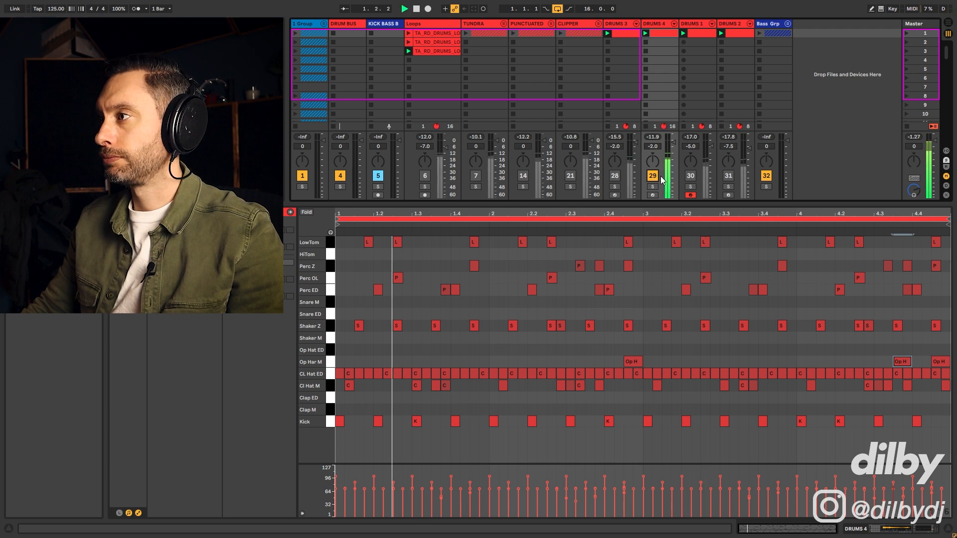
left_click_drag(652, 146, 673, 146)
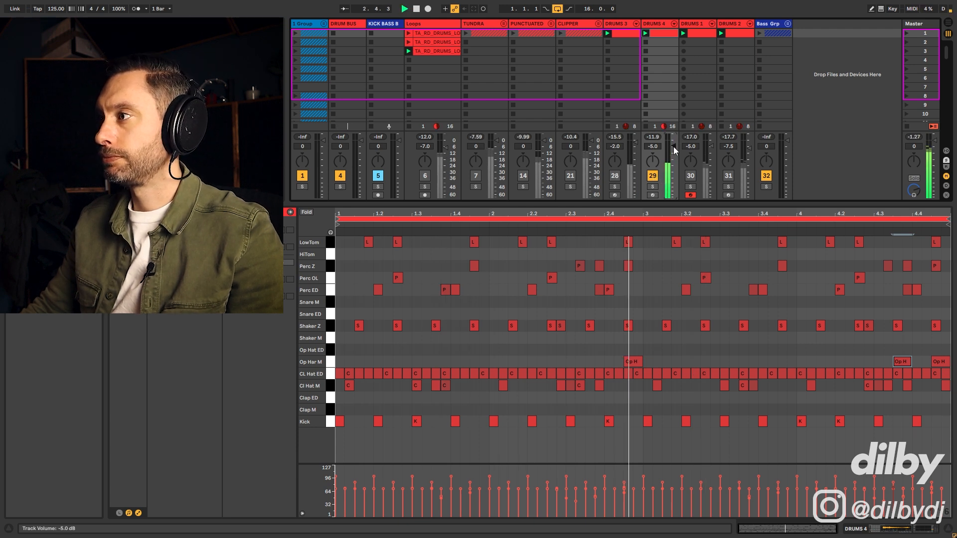
- Switch the audible beat from DRUMS 4 to DRUMS 1, raise its track volume to -1.0 dB, and open its clip
left_click(654, 177)
left_click(691, 176)
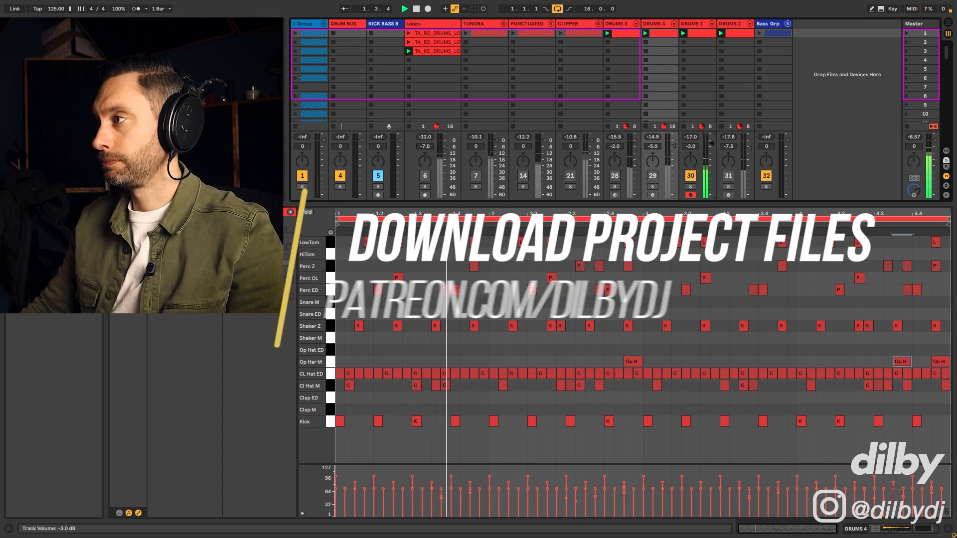
left_click_drag(711, 142, 711, 142)
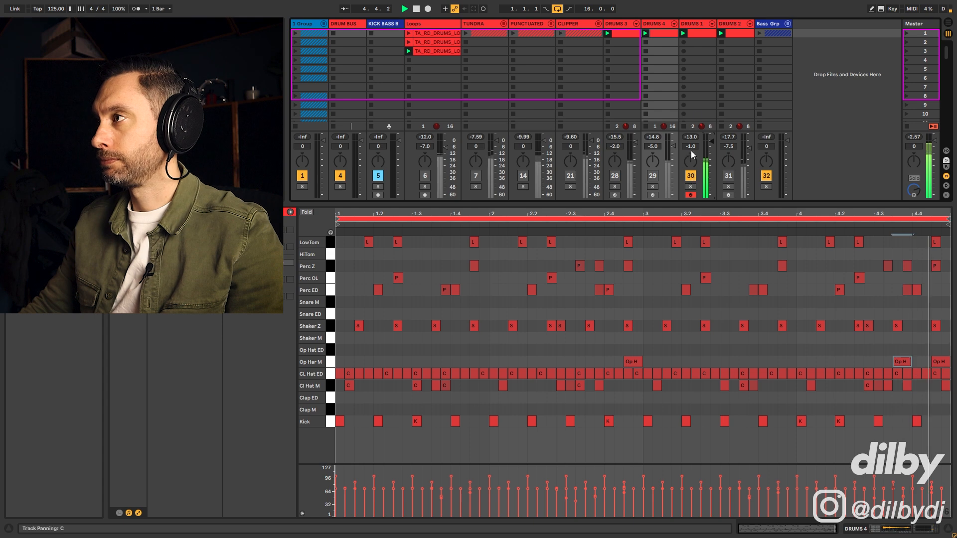
left_click(700, 33)
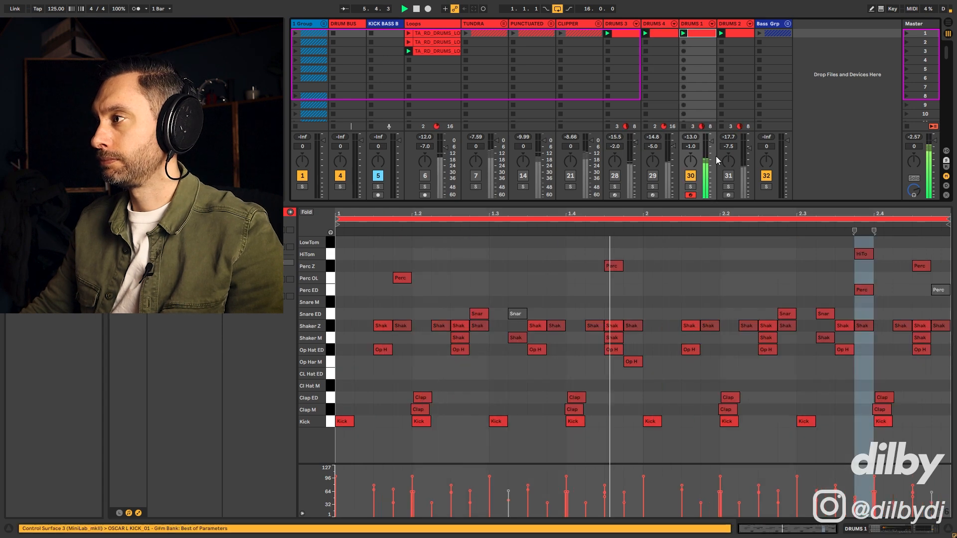
- Mute DRUMS 1, audition DRUMS 2 while setting its track volume to -4.7 dB, and mute DRUMS 2 again
left_click(690, 175)
left_click(728, 175)
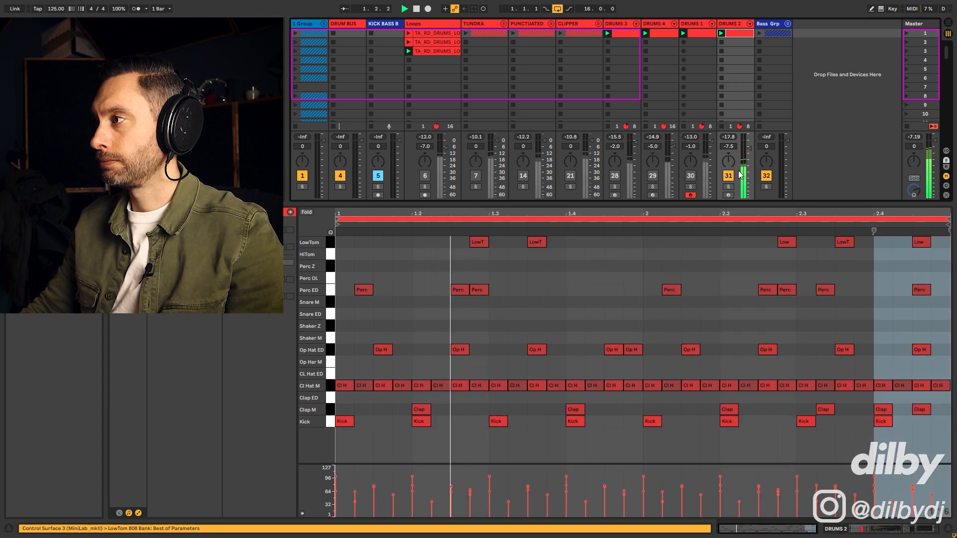
left_click_drag(749, 148, 749, 143)
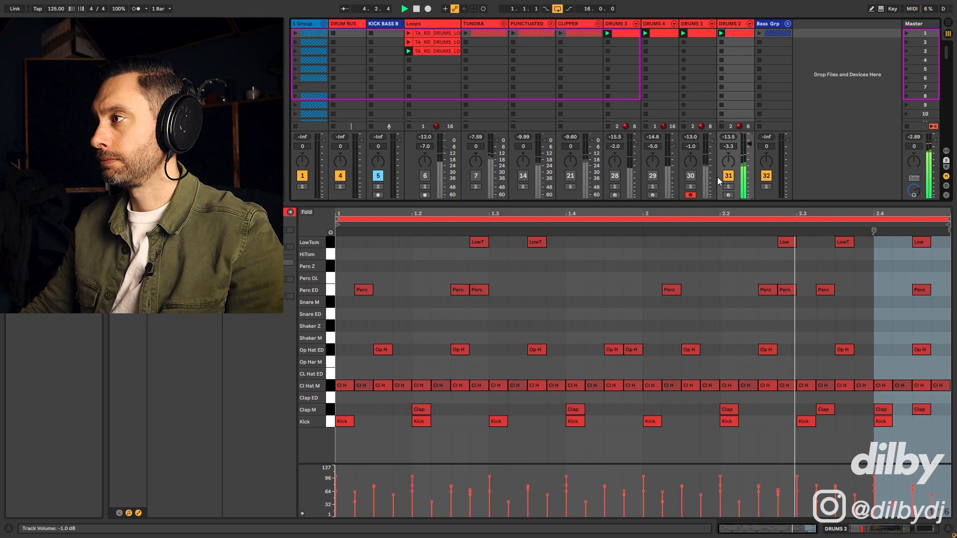
left_click_drag(750, 144, 753, 149)
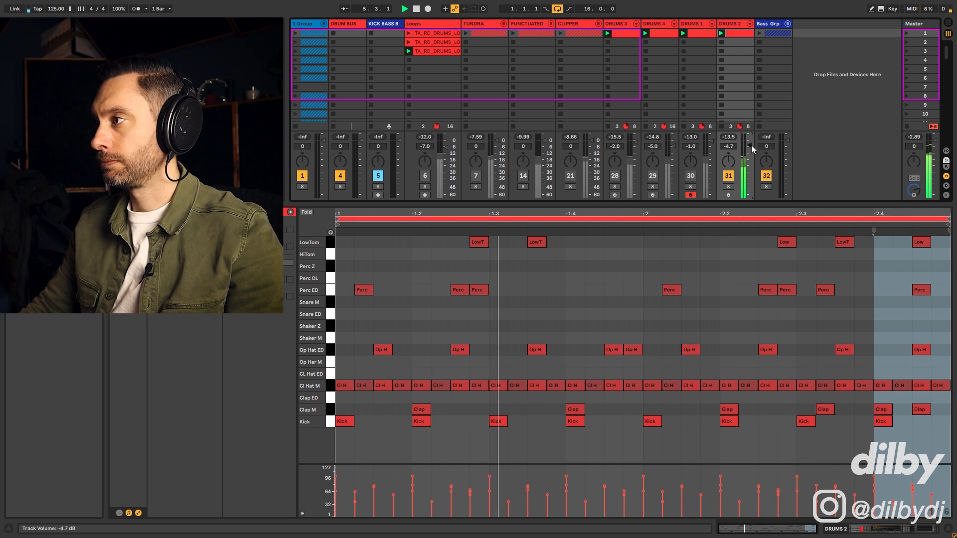
left_click(728, 175)
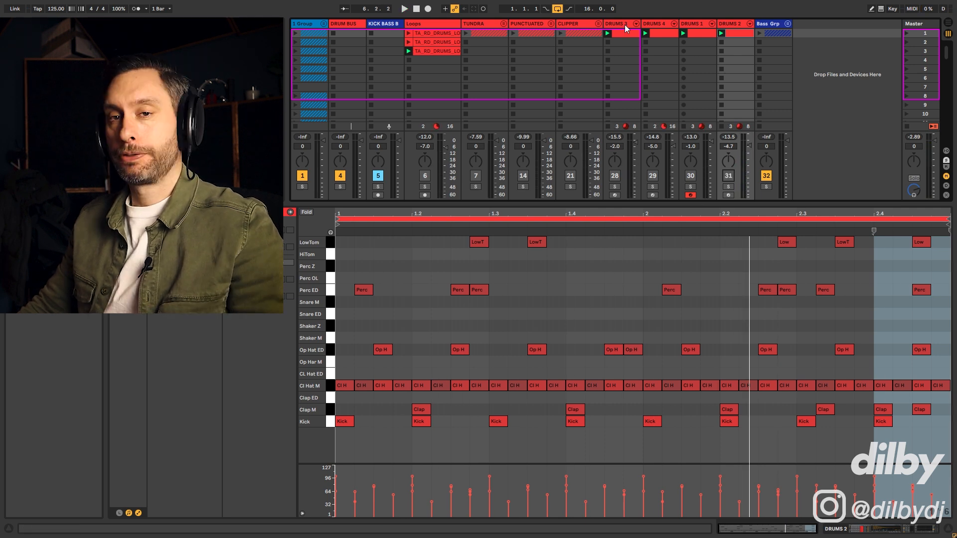